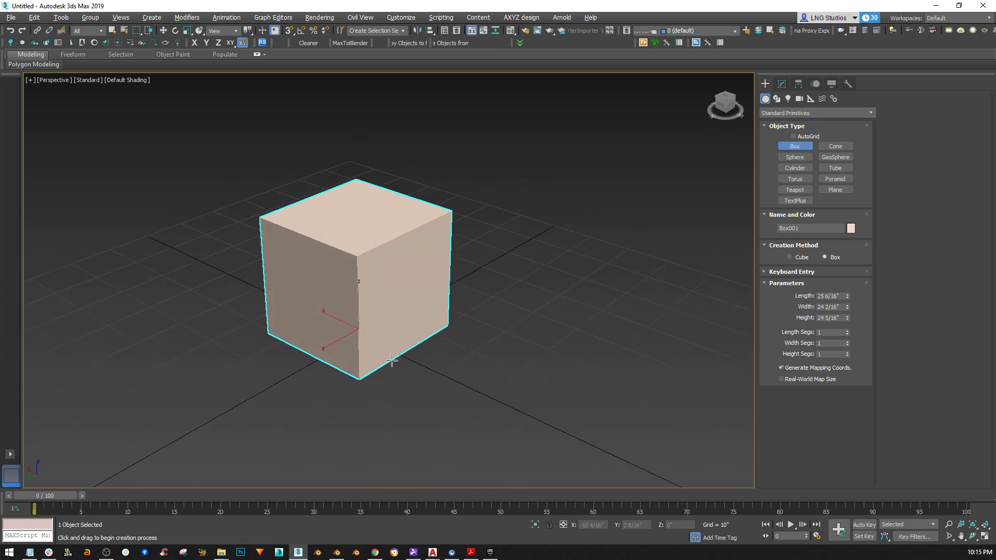
alt+middle_drag(422, 360, 329, 371)
middle_drag(390, 375, 401, 343)
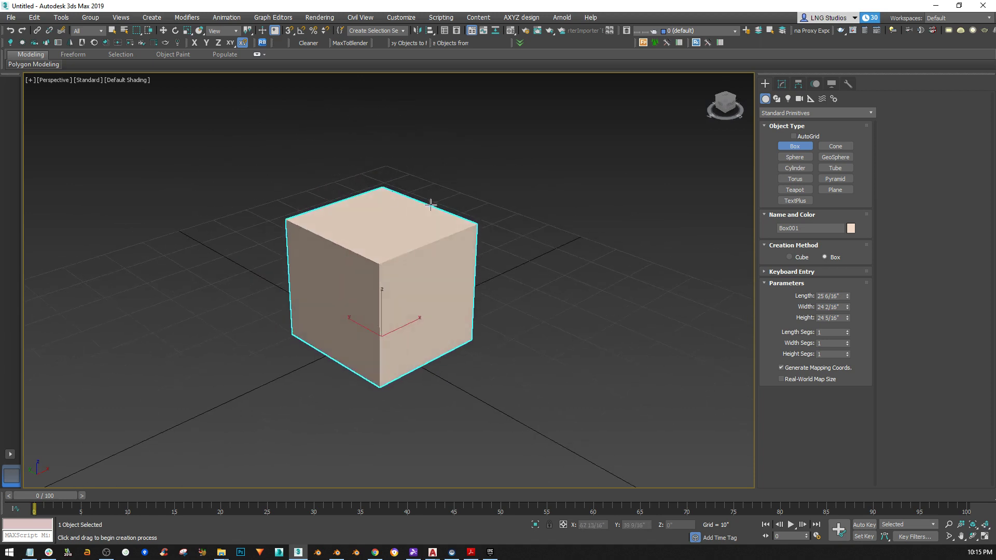
middle_drag(436, 264, 441, 272)
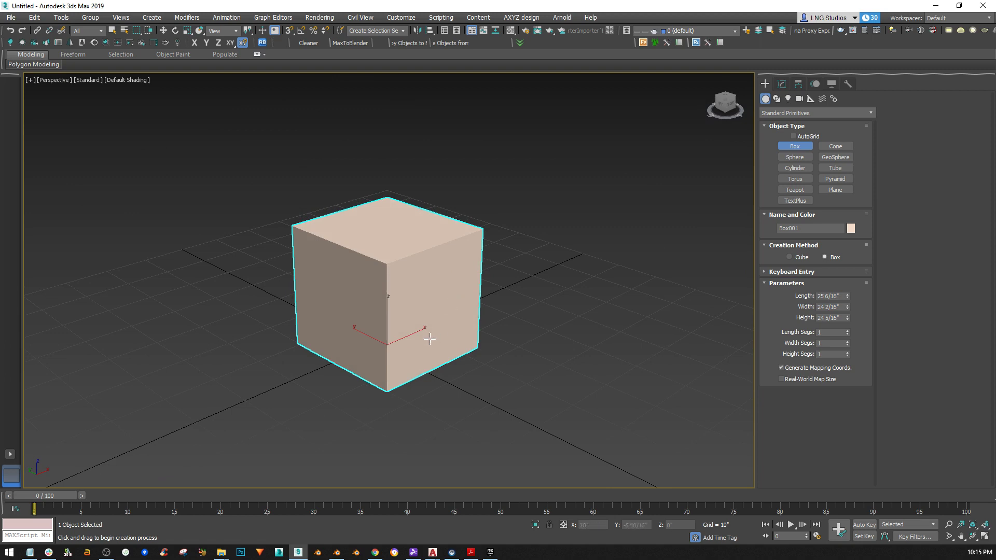
alt+middle_drag(430, 339, 374, 320)
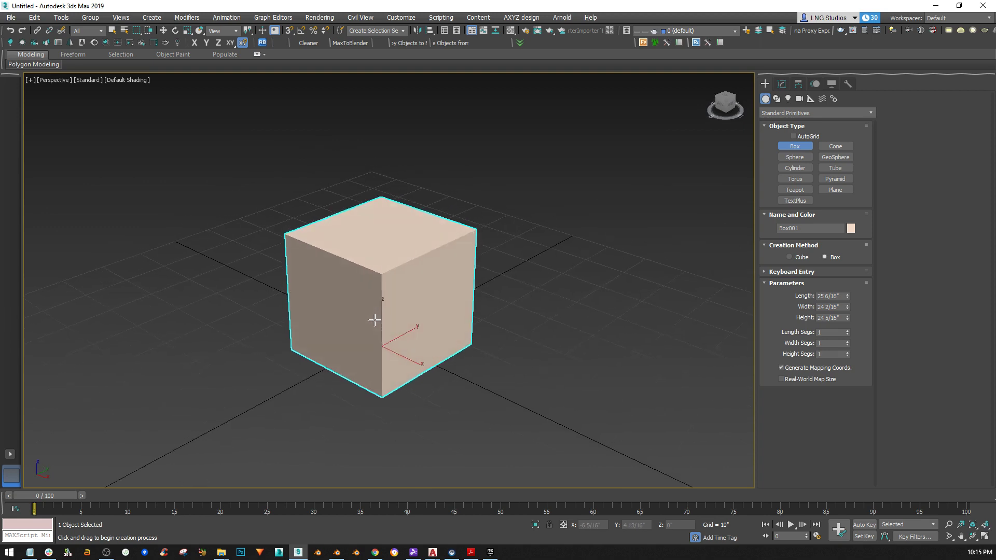
alt+middle_drag(381, 340, 381, 338)
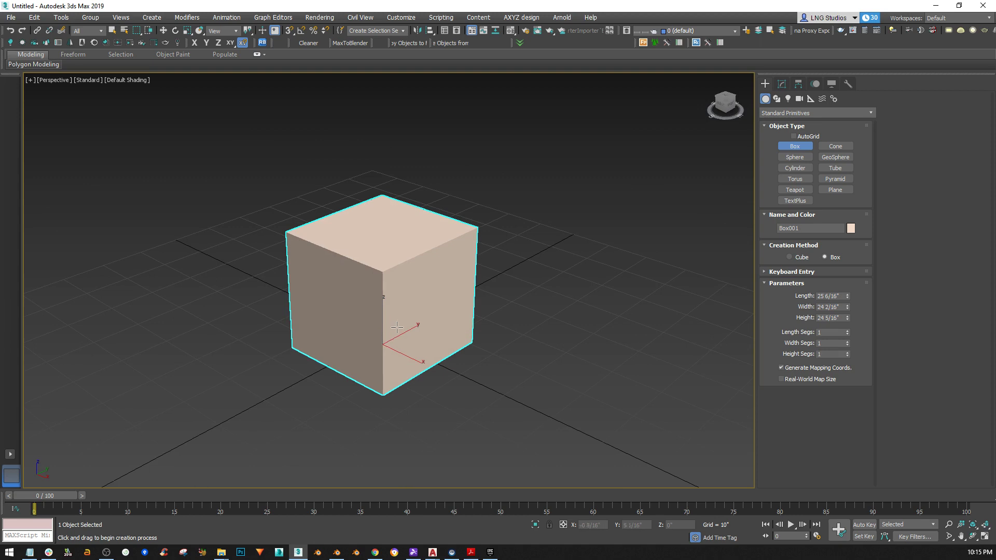
middle_drag(393, 327, 392, 333)
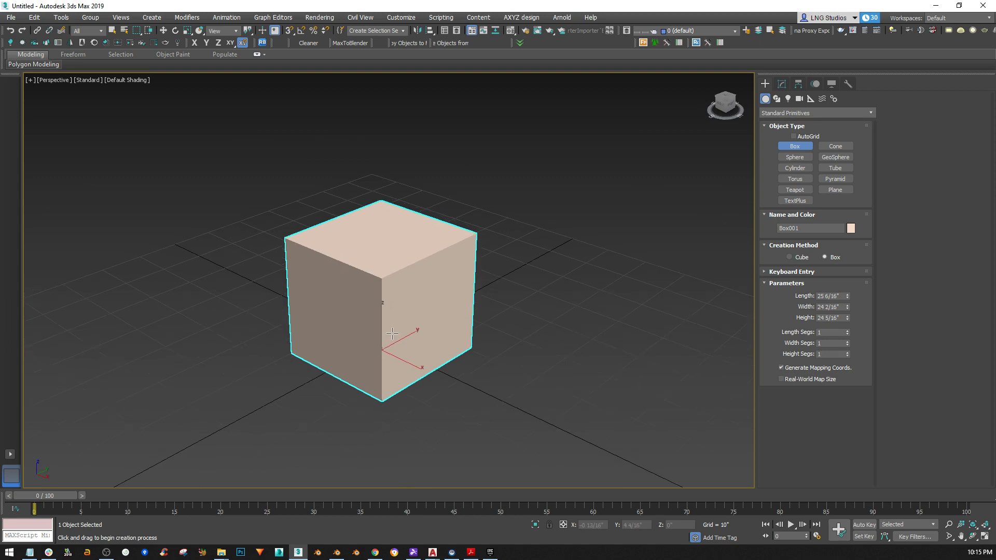
middle_drag(392, 330, 391, 344)
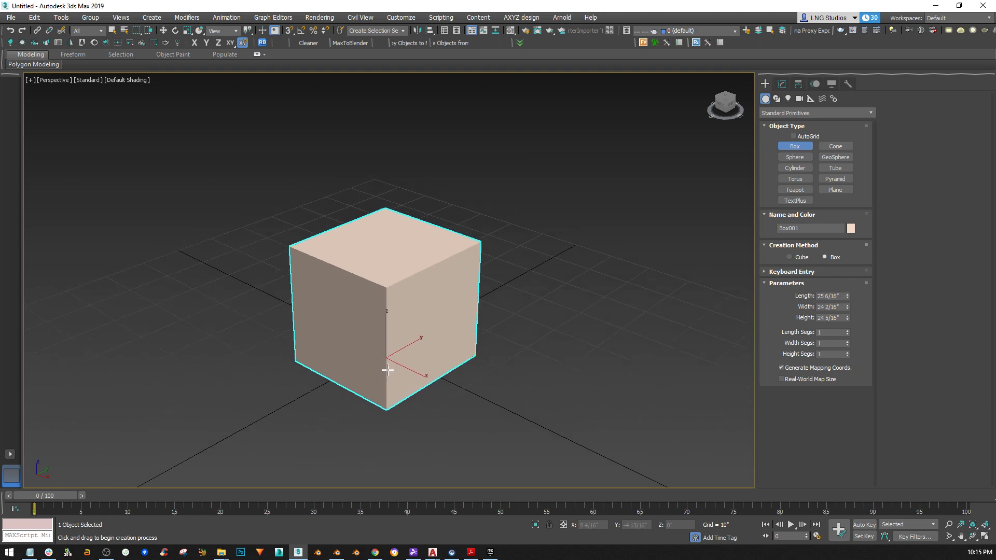
middle_drag(388, 367, 391, 363)
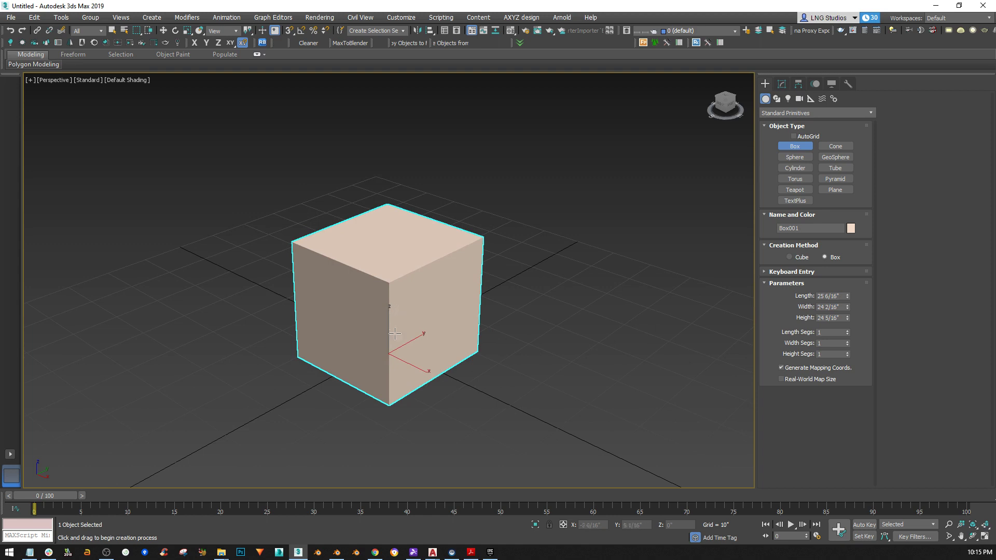
middle_drag(394, 336, 395, 337)
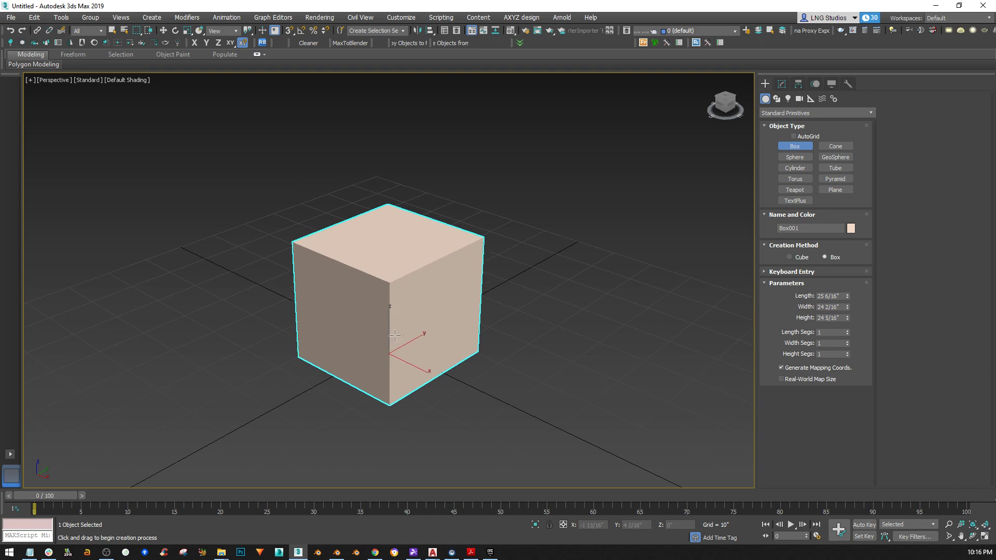
mouse_move(394, 336)
middle_down()
mouse_move(405, 331)
mouse_move(377, 339)
middle_up()
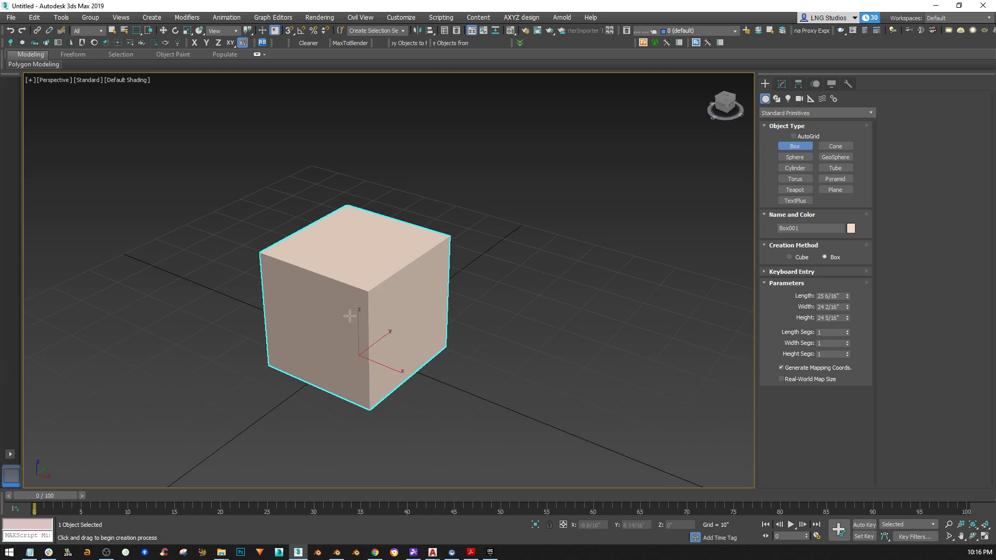
middle_drag(350, 316, 418, 268)
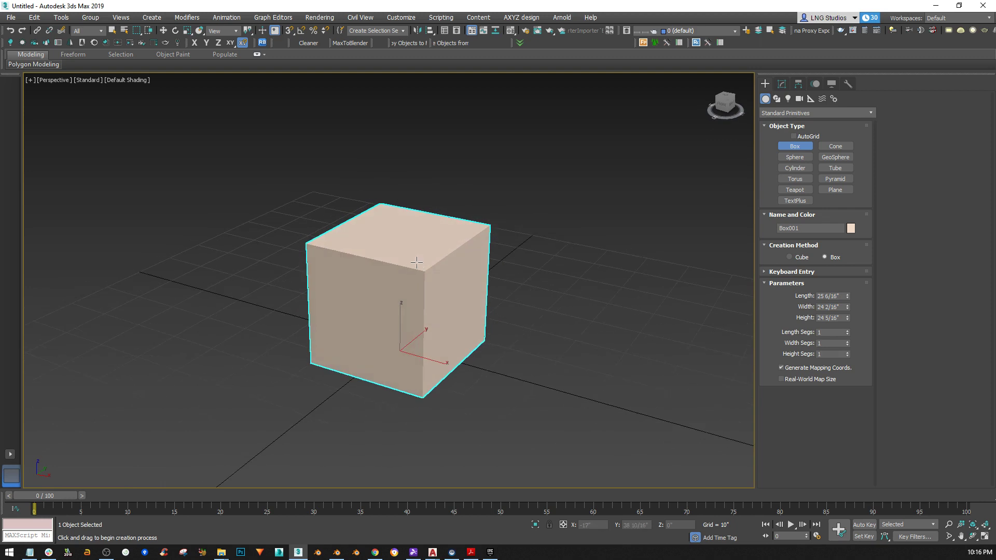
- Finish box creation and convert the box to an Editable Poly
right_click(371, 318)
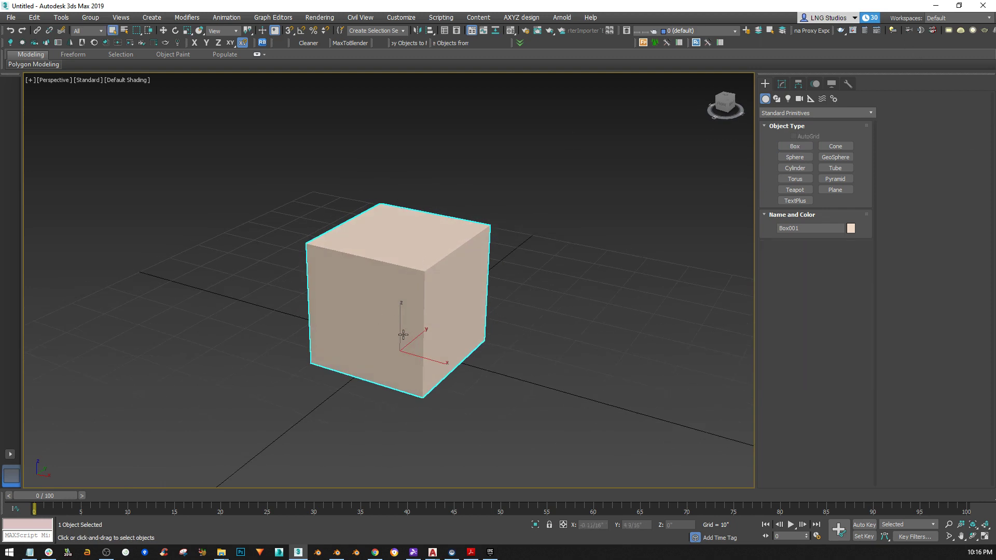
right_click(390, 315)
mouse_move(442, 421)
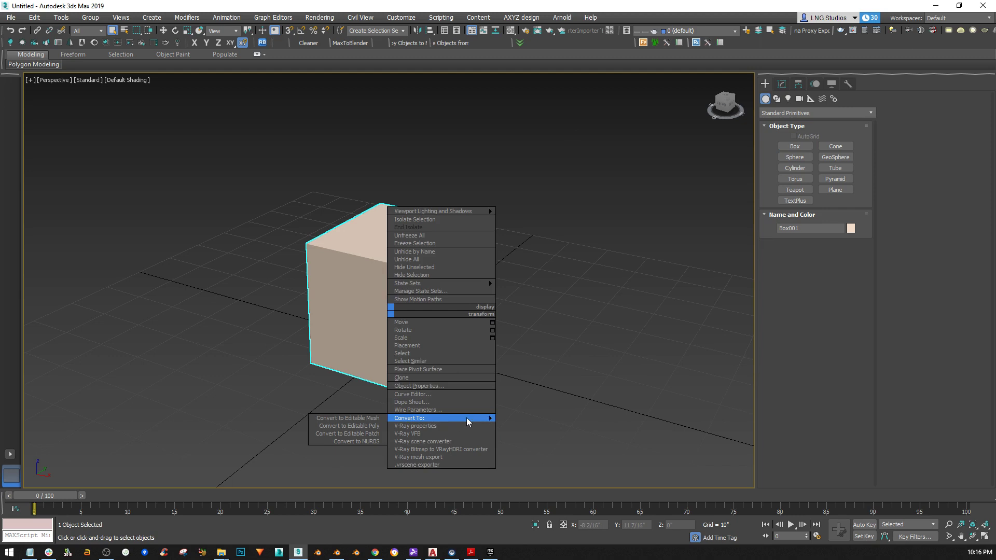
click(353, 425)
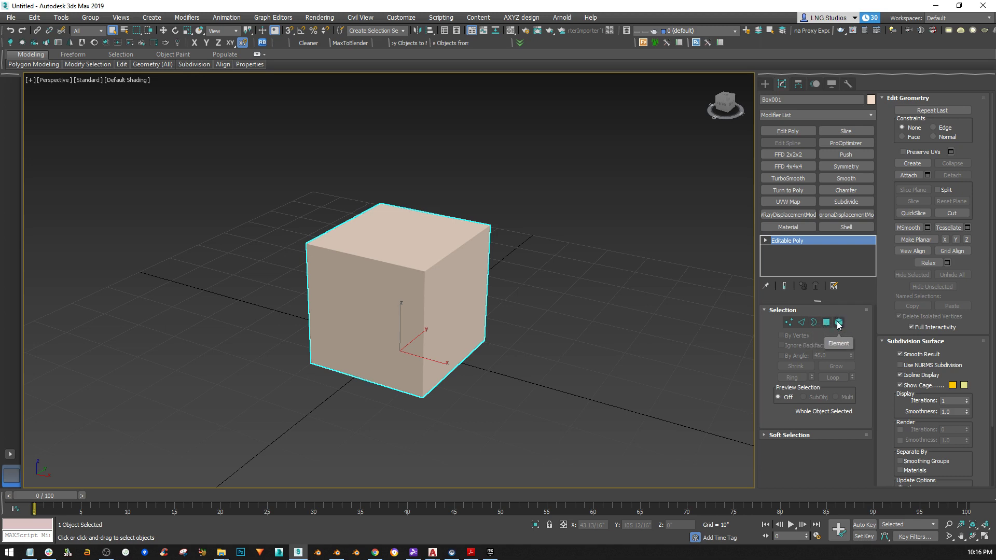
- Select the box's top face at polygon level, and select its right-hand top corner at vertex level with the Move tool
alt+middle_drag(460, 299, 417, 312)
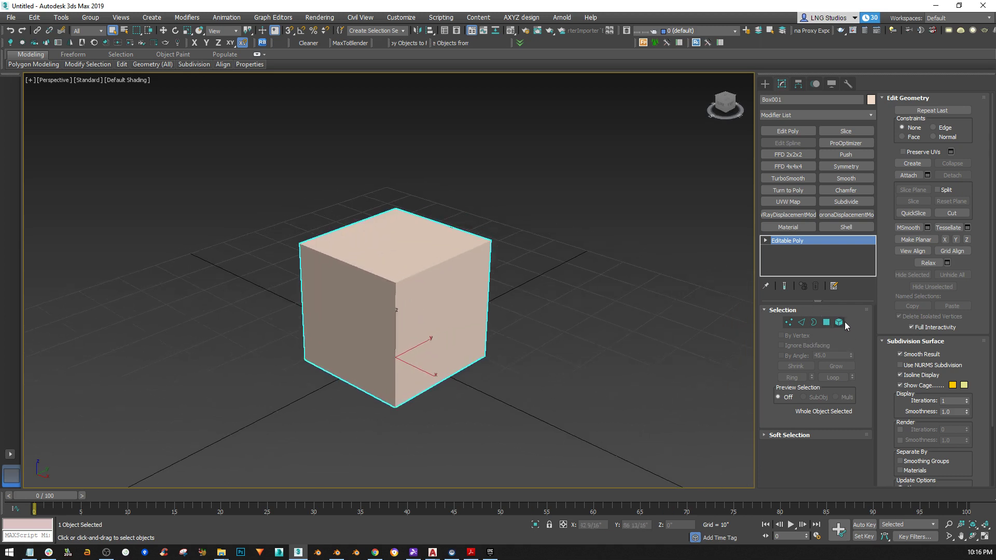
click(827, 323)
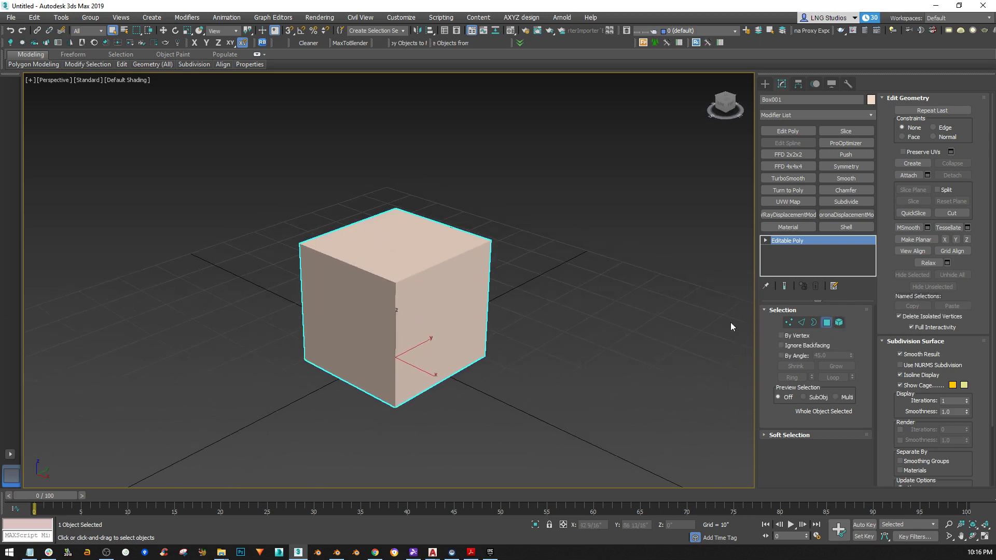
click(400, 246)
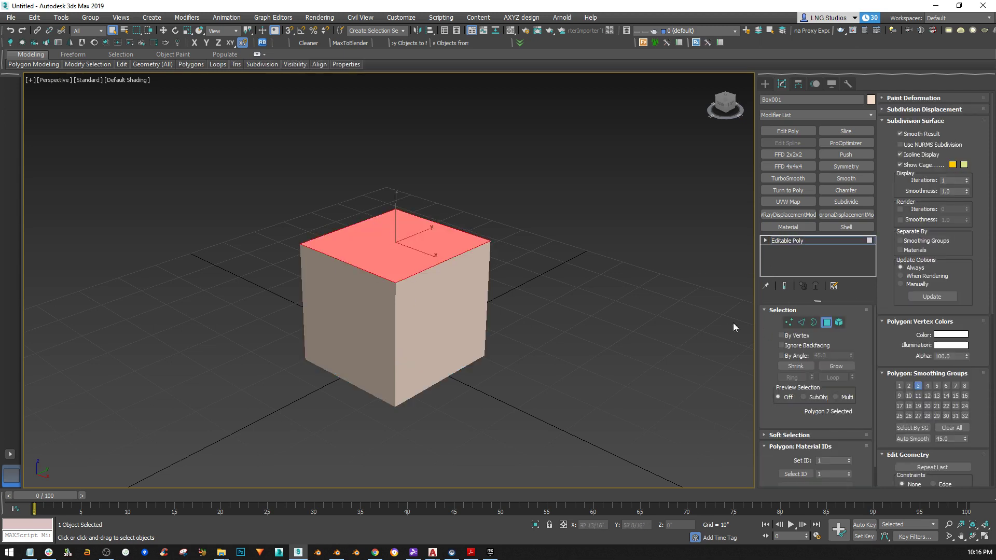
click(788, 322)
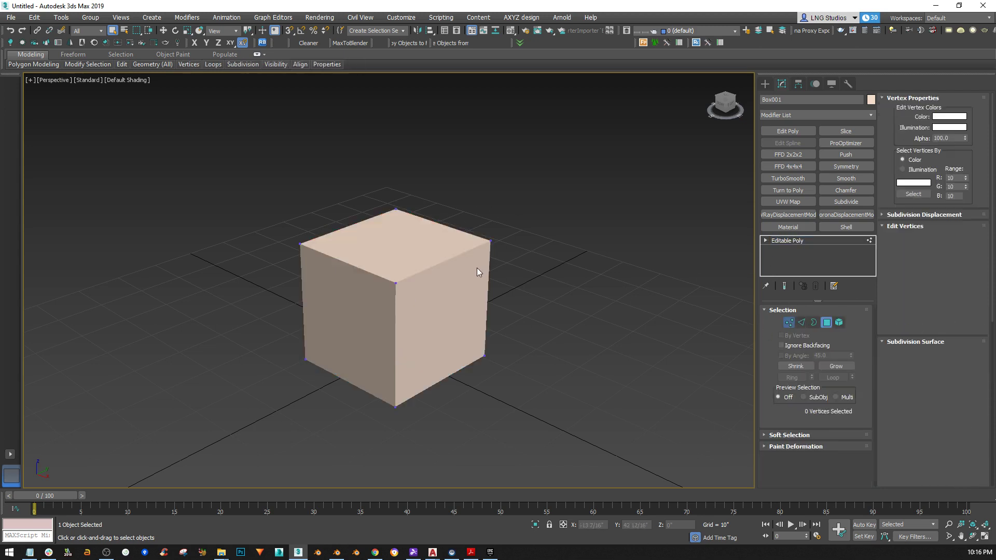
key(w)
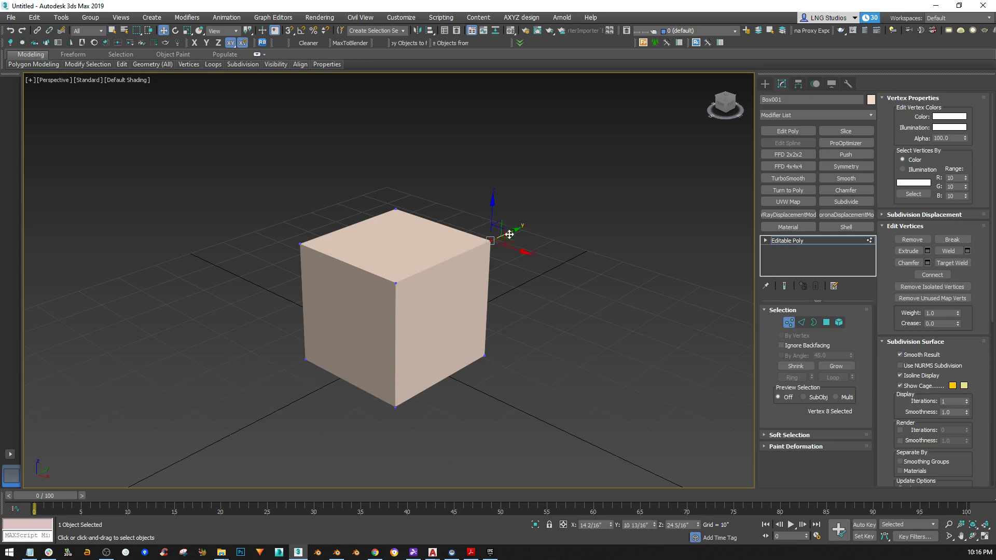
- Try to extrude the selected corner vertex with a height of 10" and a width of 3"
alt+middle_drag(566, 251, 470, 202)
middle_drag(430, 239, 461, 276)
scroll(461, 277, up, 4)
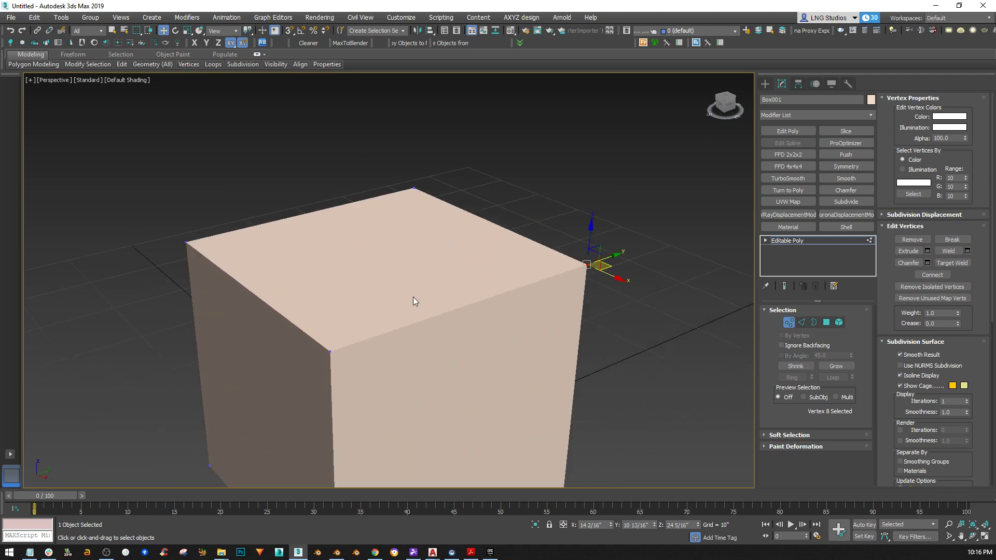
scroll(412, 297, down, 3)
alt+middle_drag(438, 306, 571, 295)
middle_drag(570, 294, 532, 281)
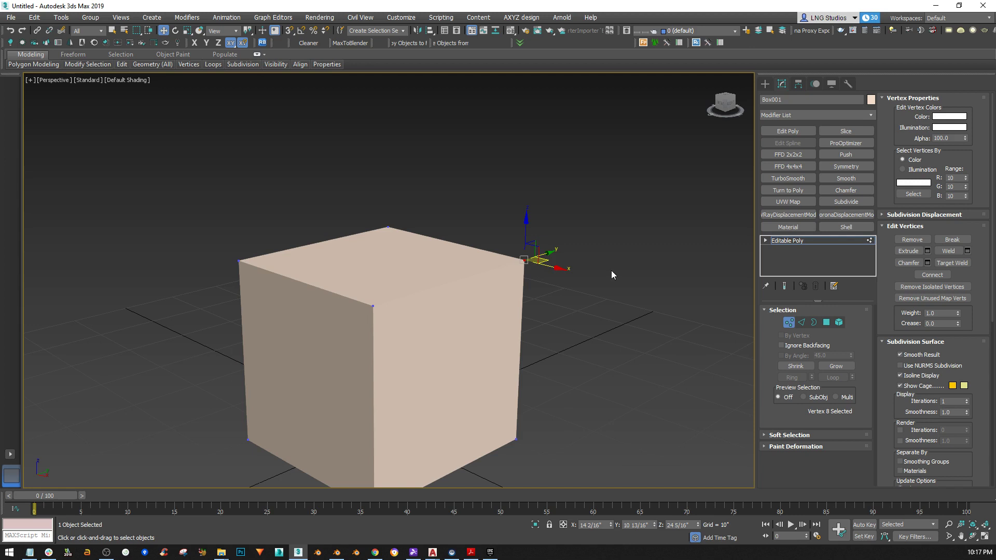
right_click(519, 258)
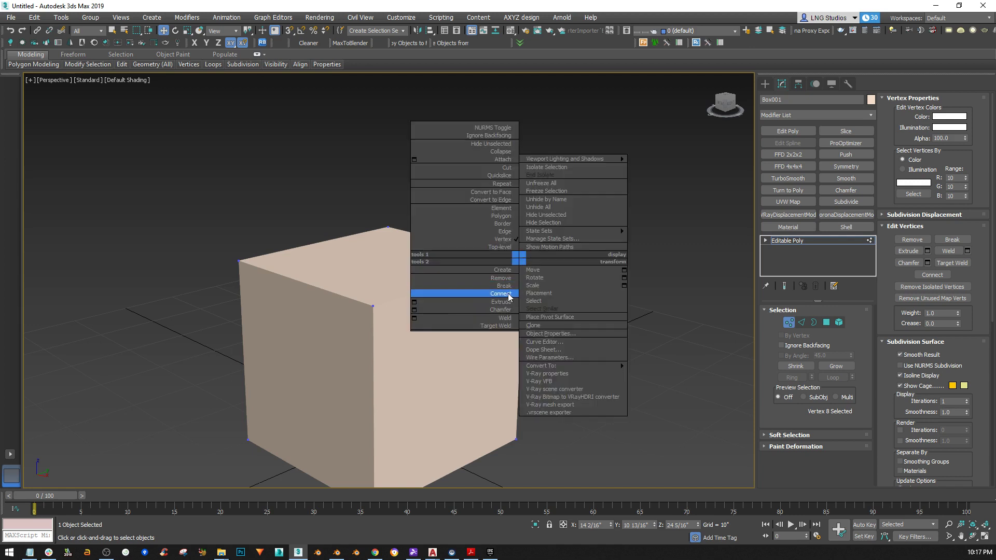
click(414, 302)
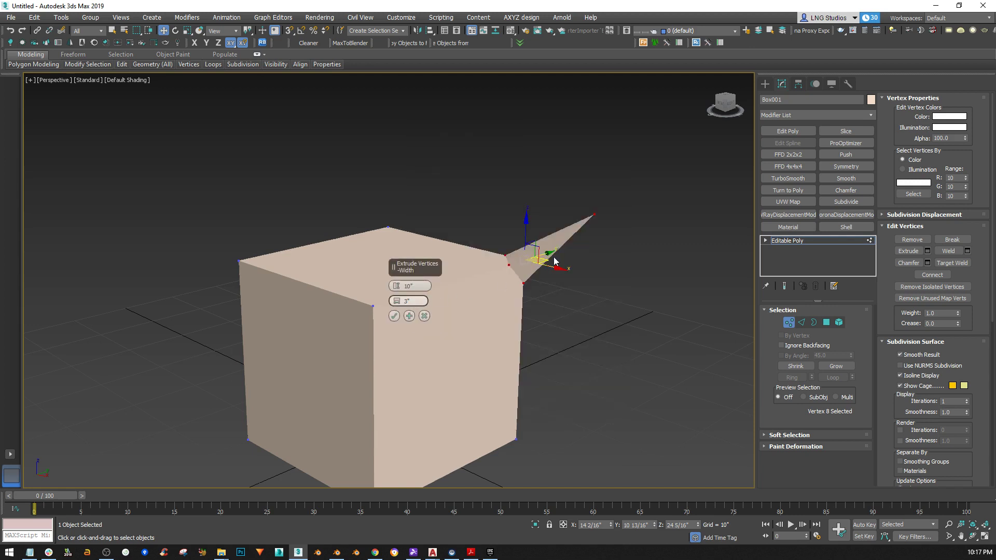
alt+middle_drag(589, 288, 484, 289)
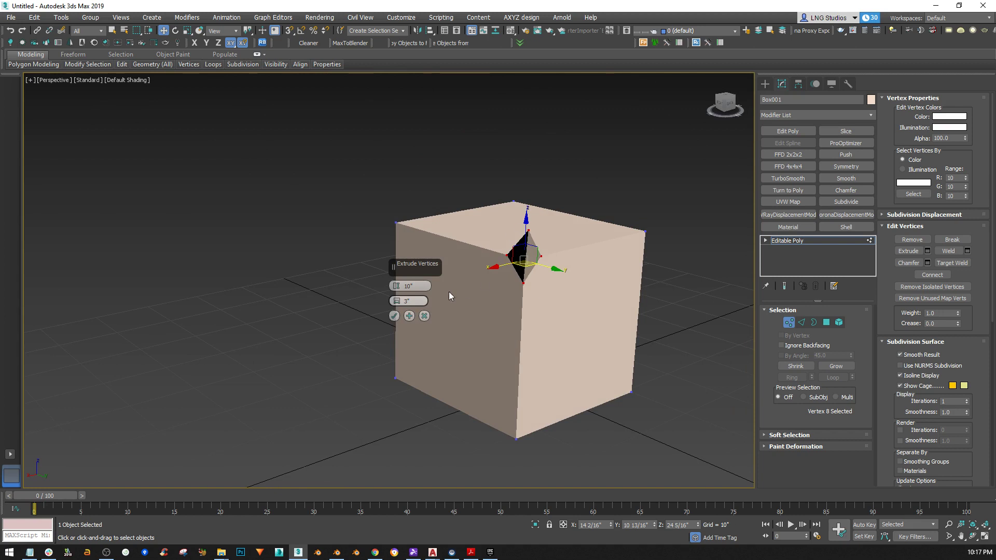
alt+middle_drag(505, 253, 612, 234)
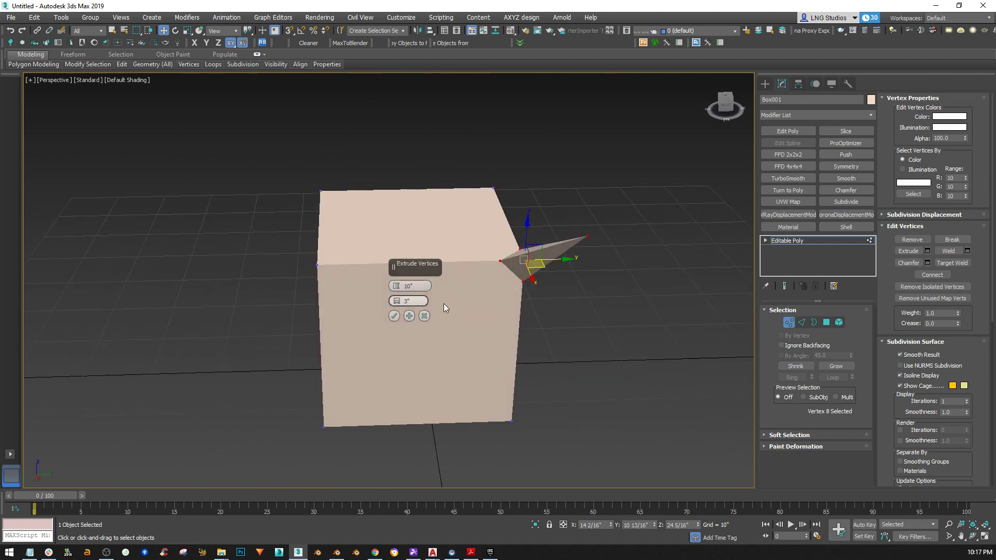
click(425, 315)
- Clone the selected corner vertex to an element about 4 inches away along the Y axis
alt+middle_drag(468, 301, 543, 260)
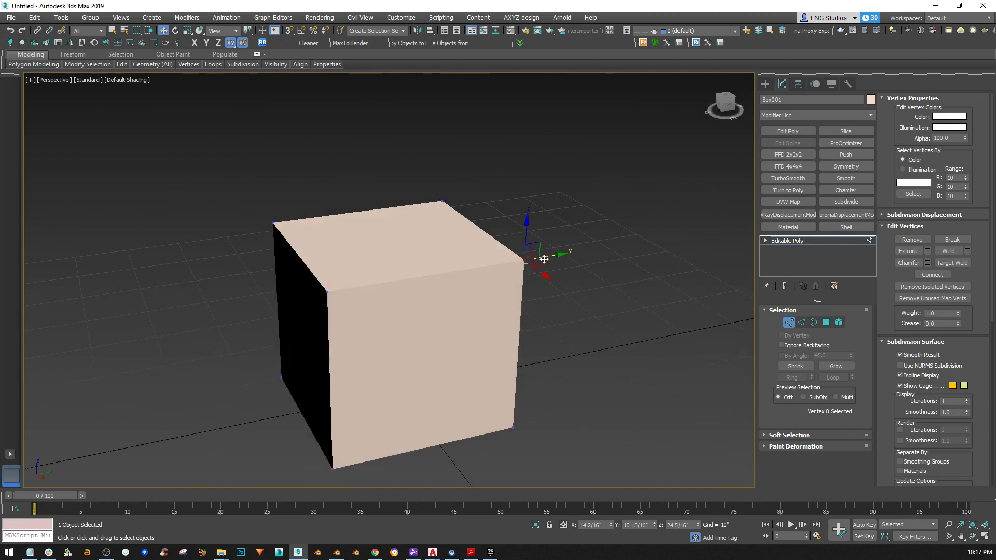
shift+drag(550, 255, 582, 245)
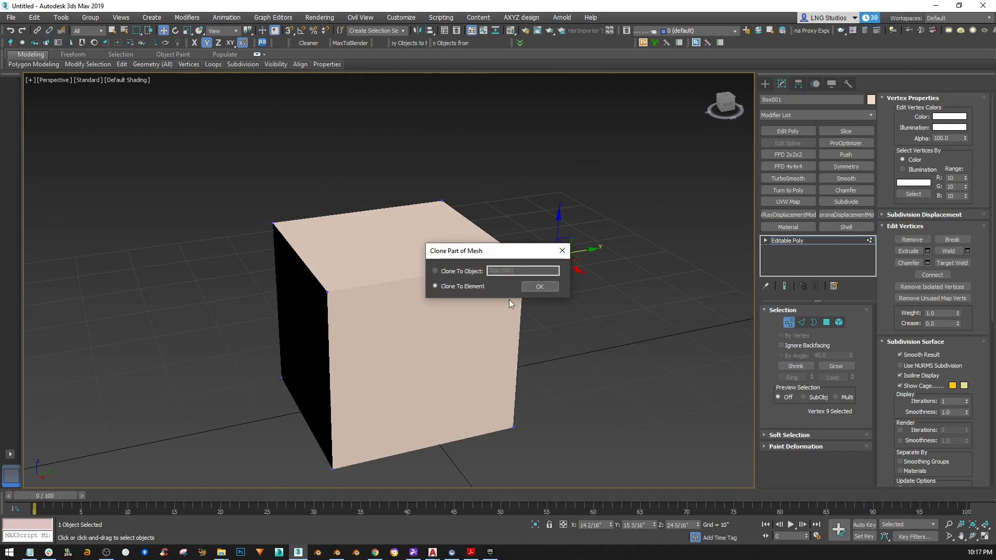
click(540, 286)
- Switch to edge level and select the box's top edge on the side facing the cloned vertex
middle_drag(561, 265, 565, 276)
scroll(561, 277, up, 5)
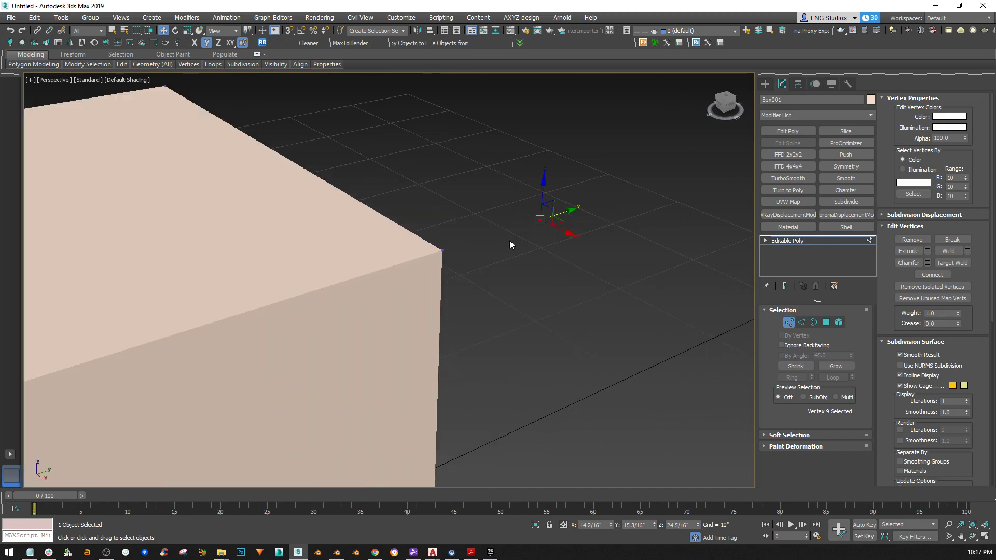
scroll(531, 242, down, 5)
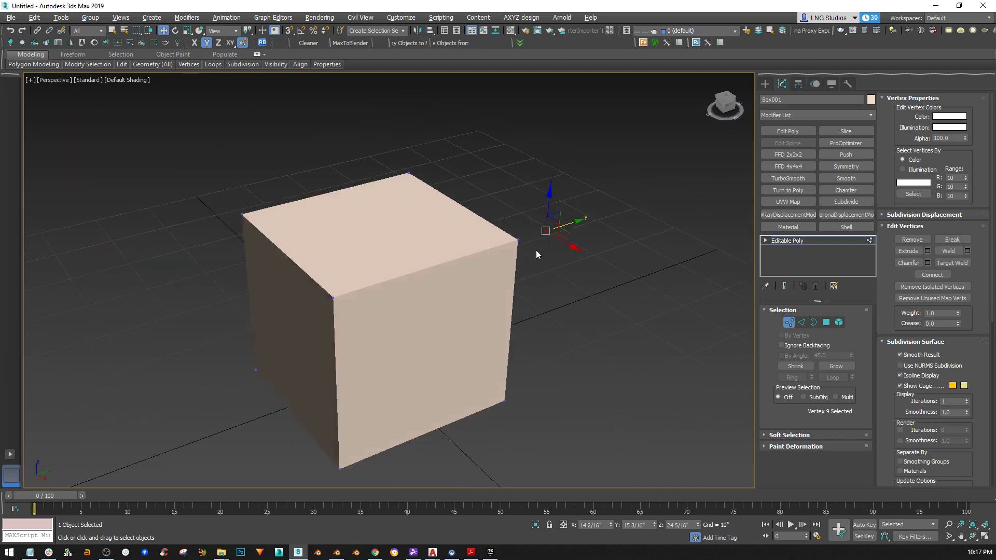
alt+middle_drag(536, 250, 532, 229)
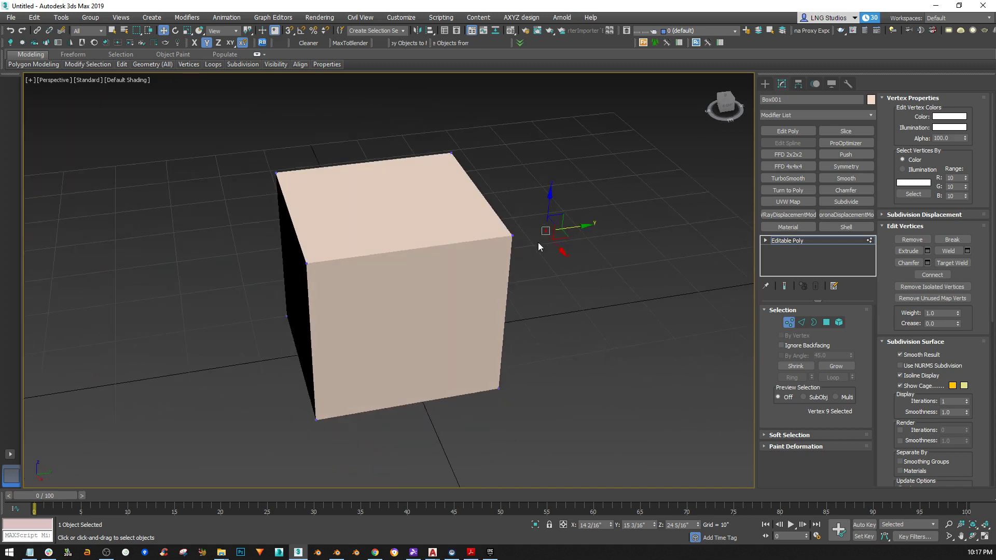
middle_drag(537, 242, 483, 306)
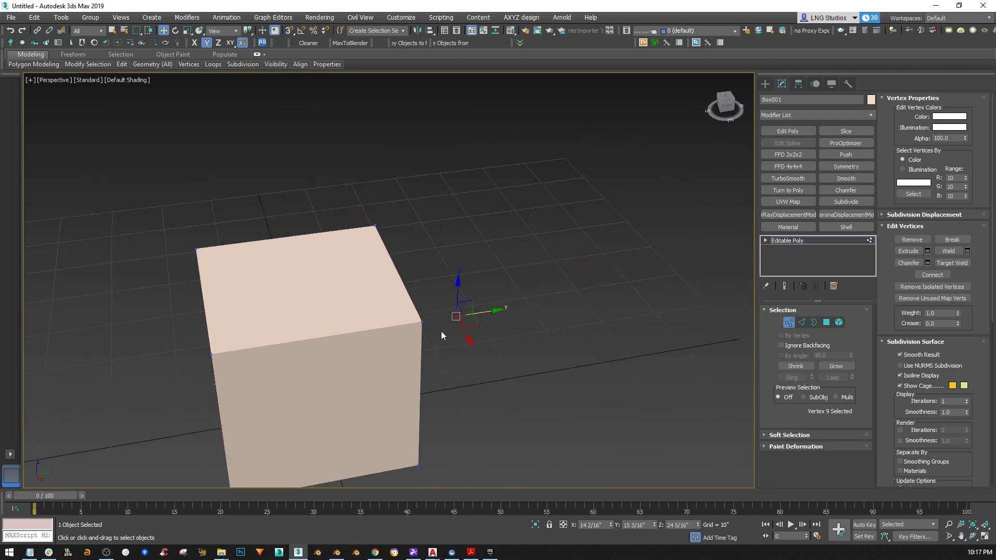
middle_drag(442, 332, 477, 320)
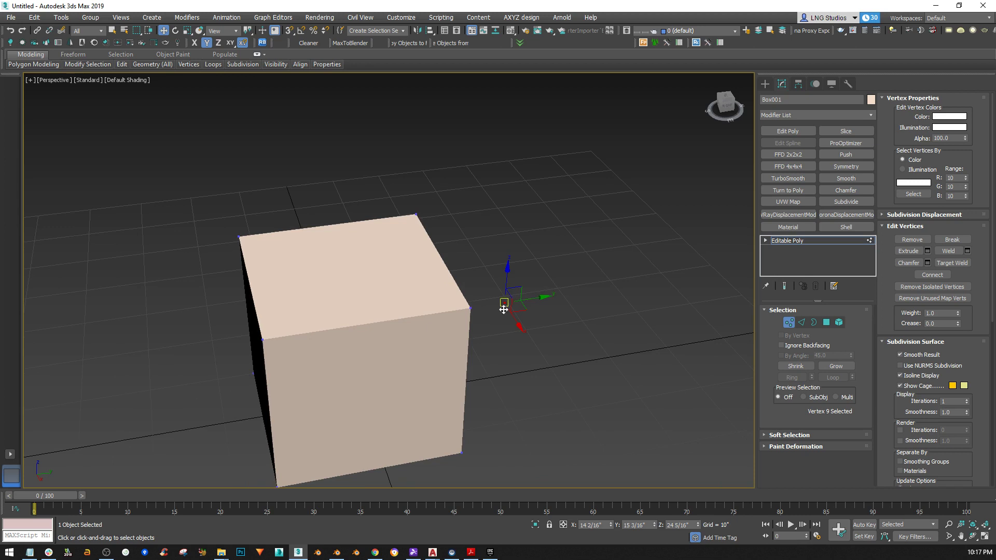
click(470, 327)
middle_drag(487, 322, 534, 291)
key(2)
click(511, 253)
alt+middle_drag(511, 253, 520, 227)
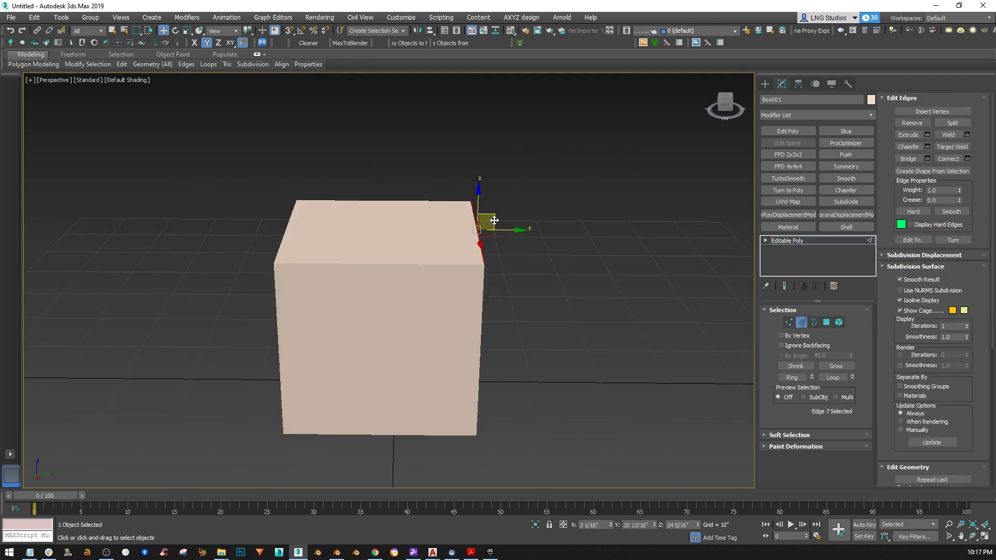
- Select the adjacent top edge of the box instead and turn on edged-faces display
click(623, 172)
click(474, 233)
click(407, 264)
key(F4)
alt+middle_drag(376, 306, 354, 329)
alt+middle_drag(434, 300, 470, 283)
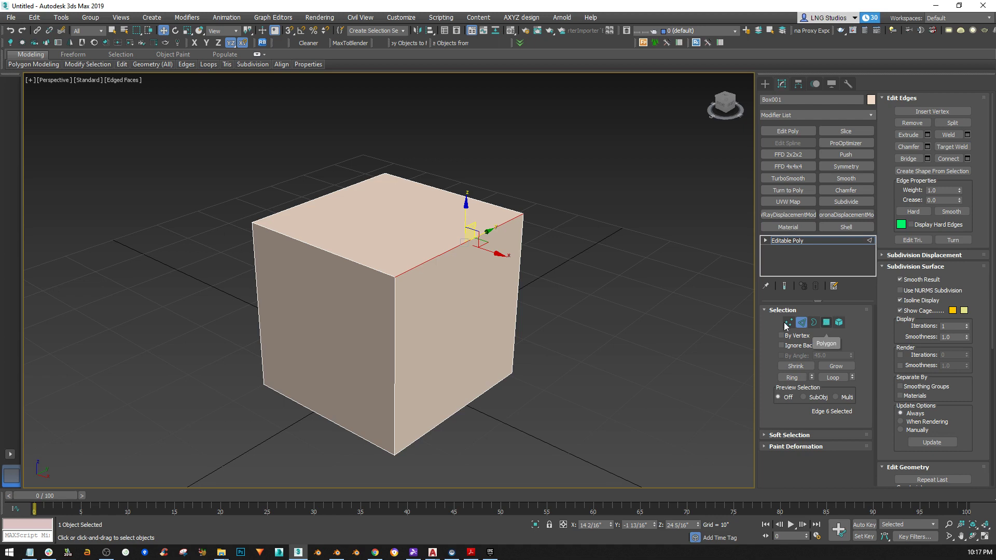
- Switch to Blender and bring its selected cube into close view
click(936, 6)
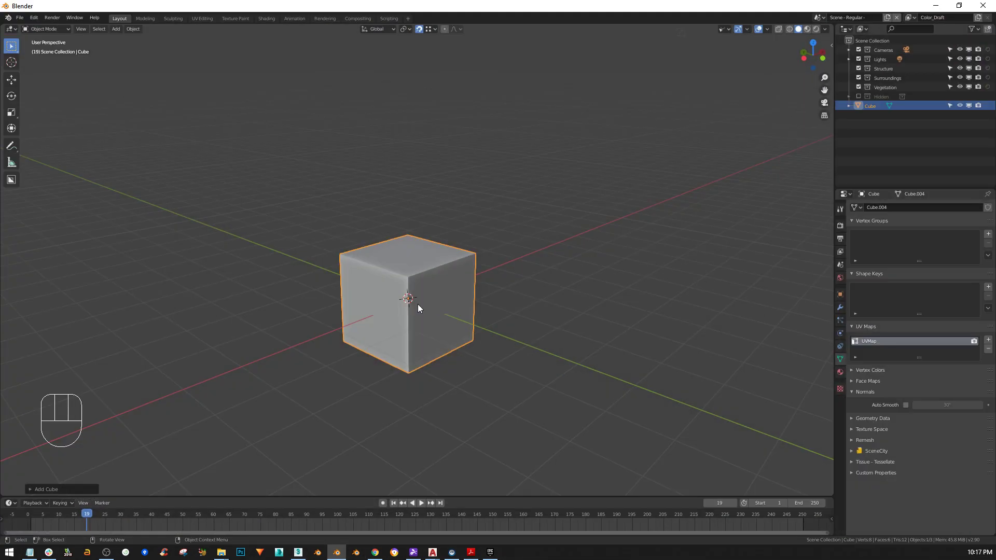
scroll(418, 304, up, 3)
alt+middle_click(408, 286)
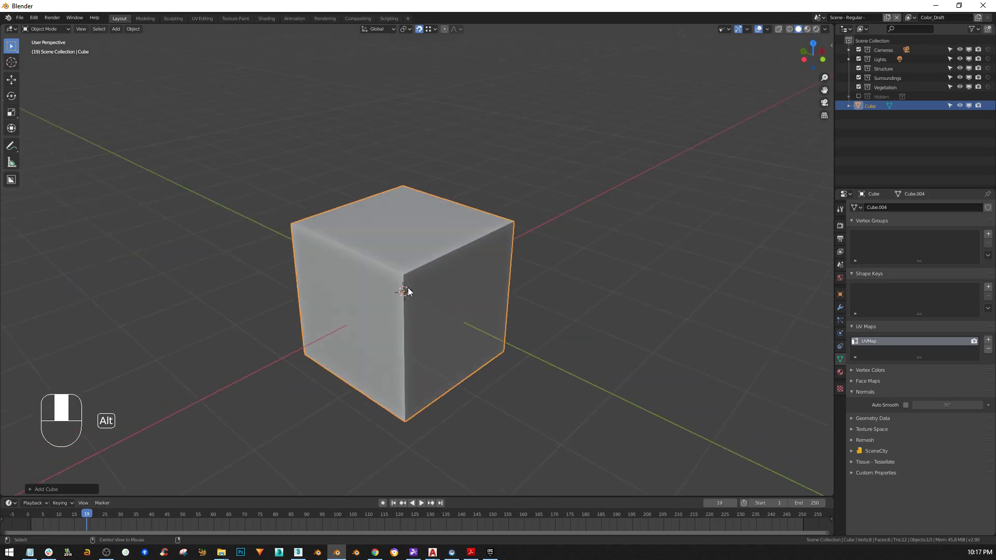
- Enter Edit Mode on the cube and select several of its top corner vertices one after another
key(Tab)
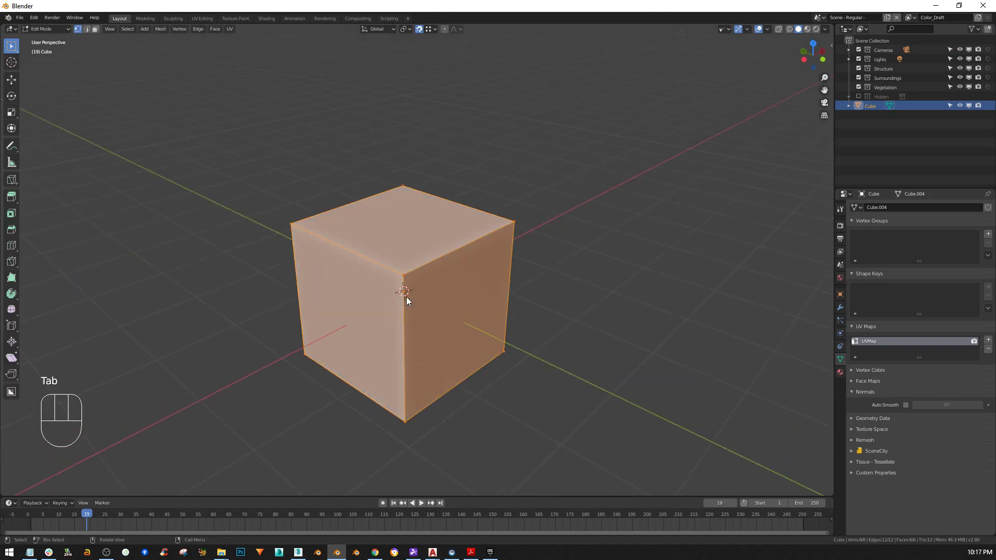
click(403, 185)
click(512, 222)
click(404, 274)
- Select one of the cube's top edges in edge mode and its top face in face mode
key(2)
click(446, 255)
key(3)
click(412, 220)
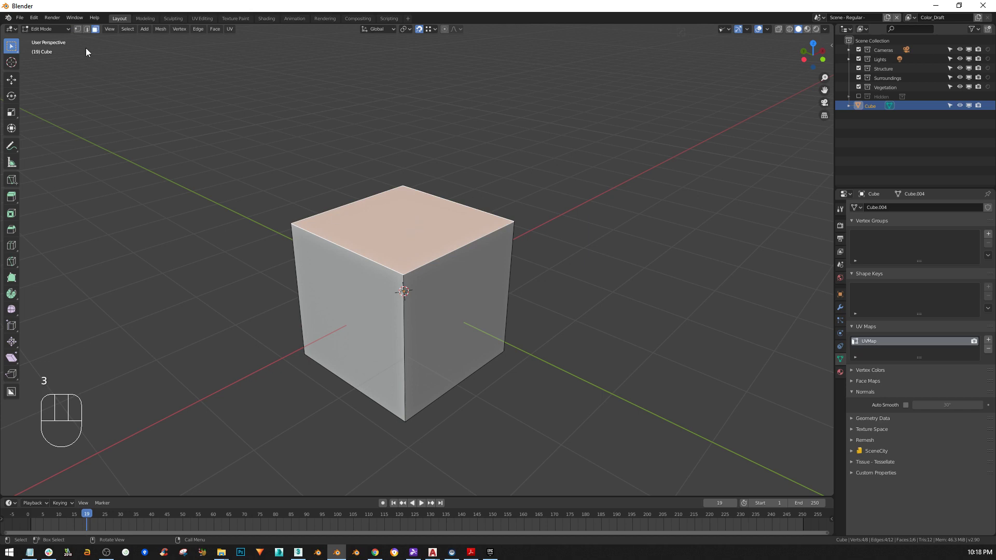
middle_drag(495, 248, 400, 248)
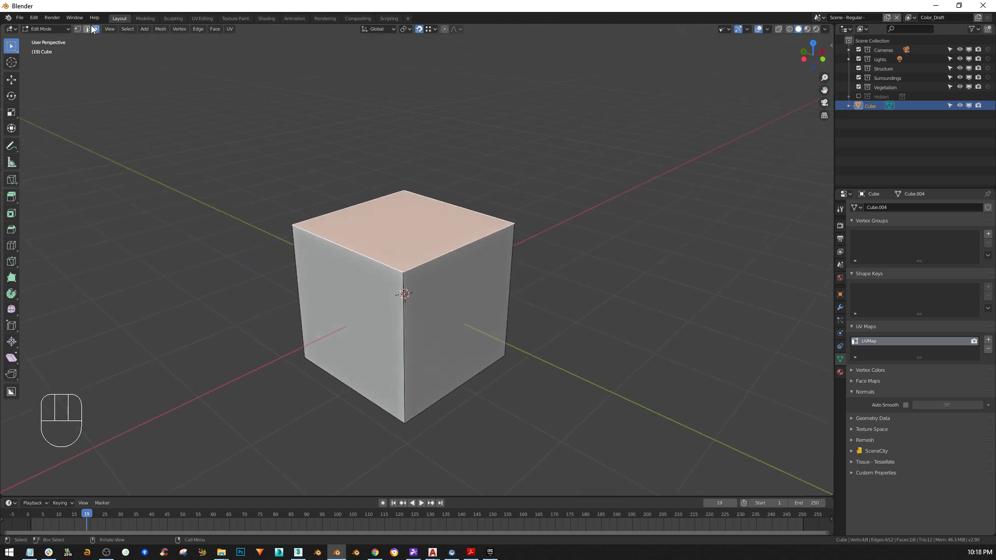
middle_click(472, 285)
- Clear the selection, select all geometry linked to the cube face, and deselect that linked geometry again
click(621, 222)
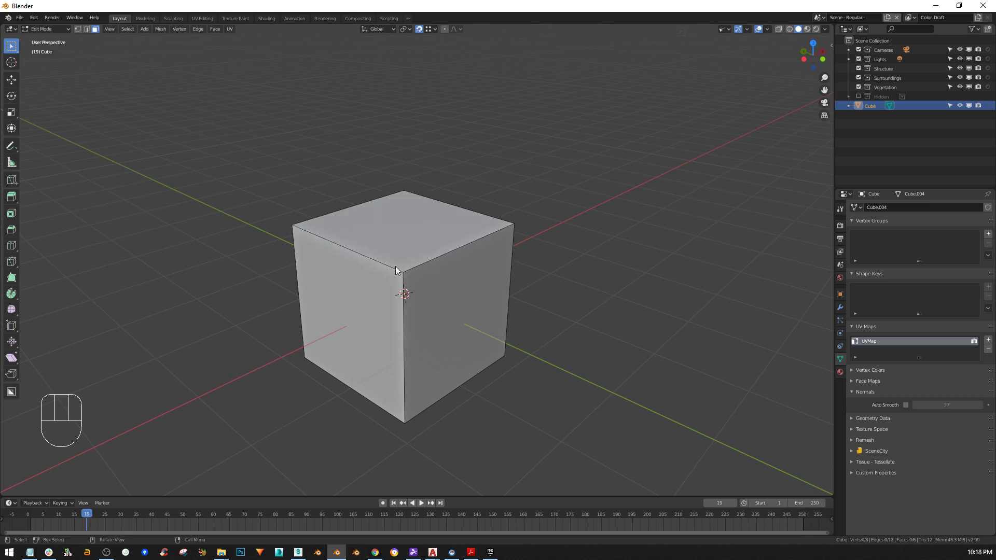
key(l)
middle_drag(562, 306, 529, 306)
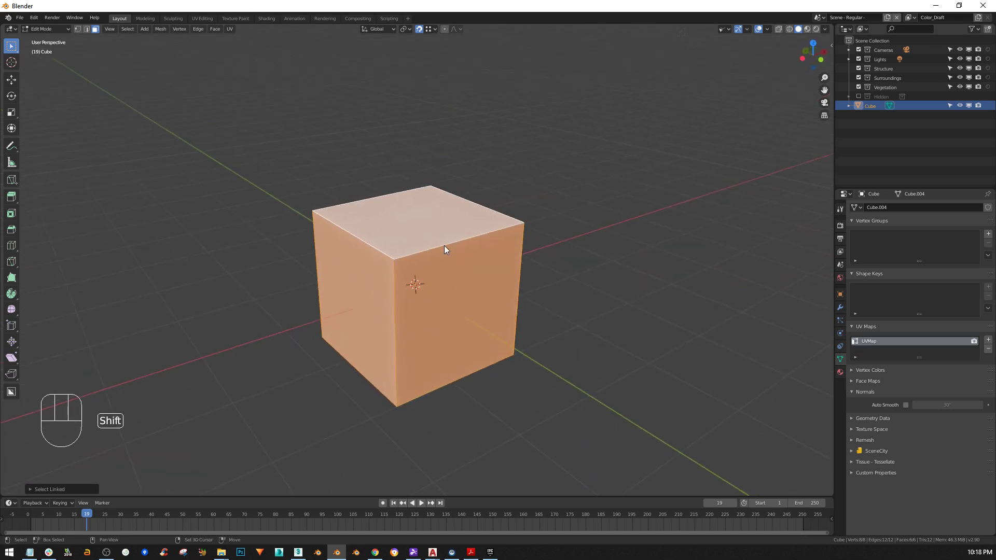
key(shift+l)
key(l)
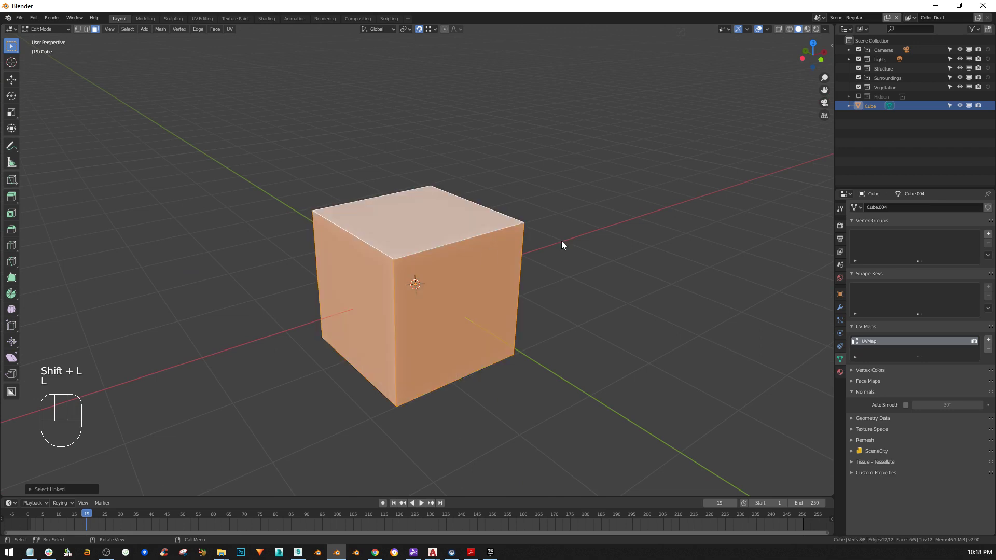
key(shift+l)
middle_drag(612, 202, 403, 262)
scroll(374, 257, down, 1)
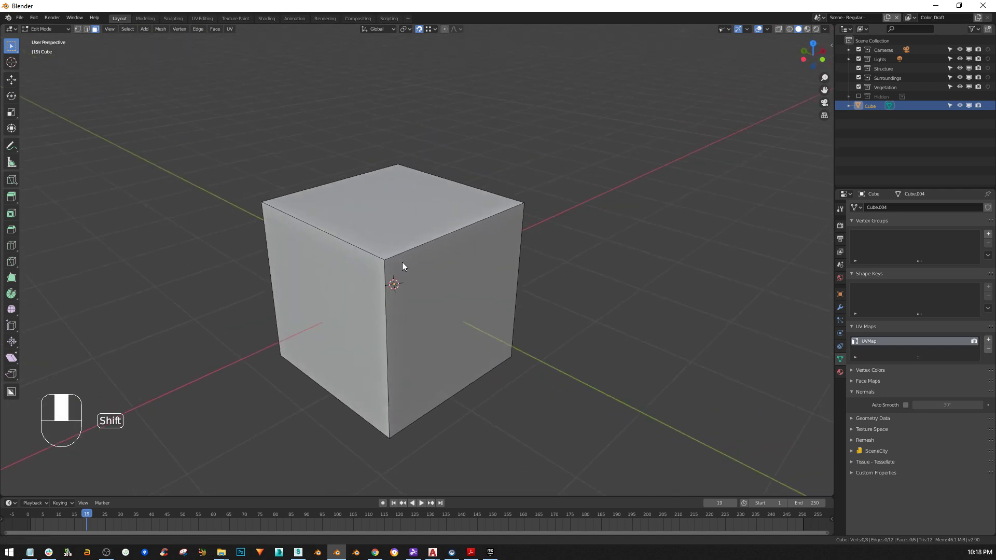
- Duplicate the cube's top edge on the Y-facing side and place the copy beside the cube
key(2)
middle_drag(466, 230, 526, 242)
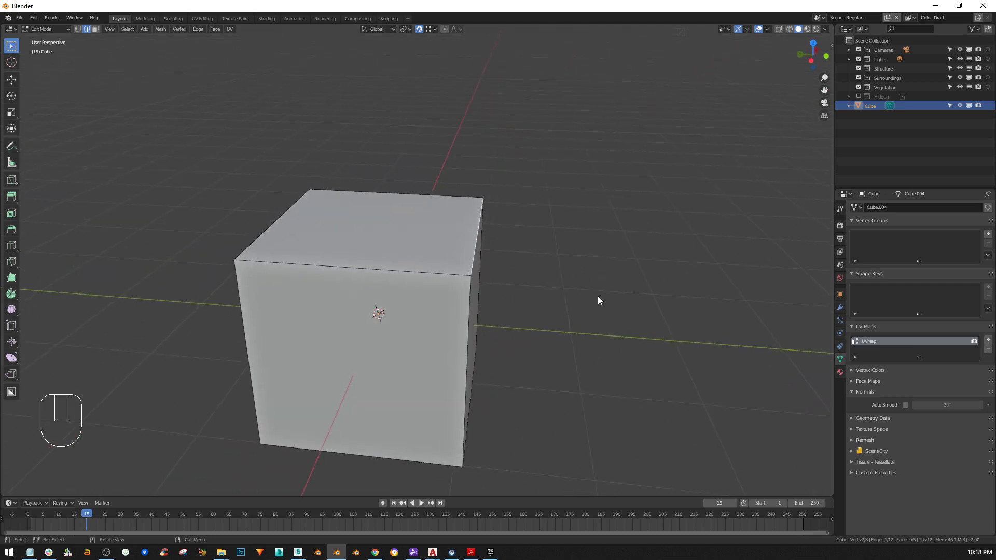
key(shift+d)
click(688, 314)
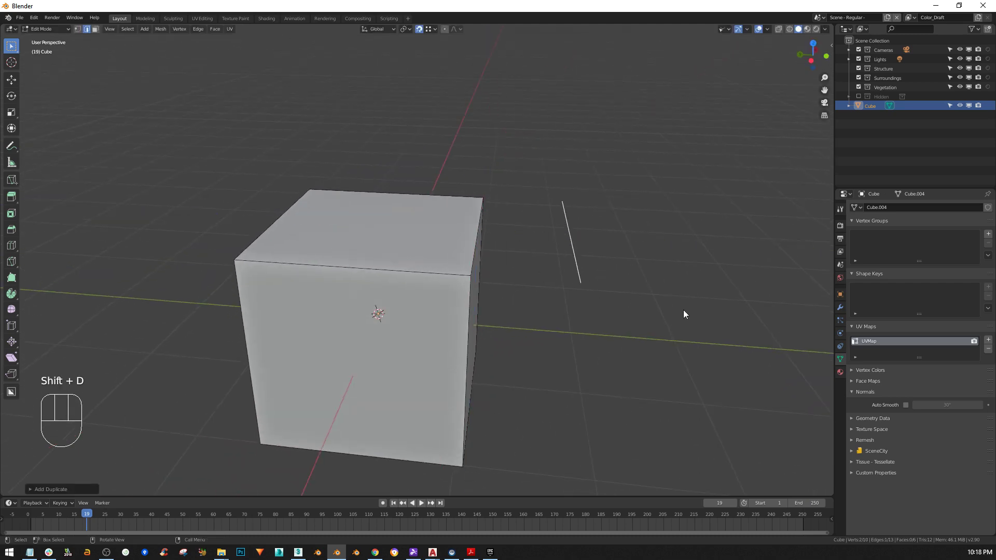
mouse_move(626, 276)
middle_down()
mouse_move(658, 315)
mouse_move(630, 278)
middle_up()
- Duplicate the cube's far top corner vertex in vertex mode and place the copy away from the cube near the loose edge
click(472, 205)
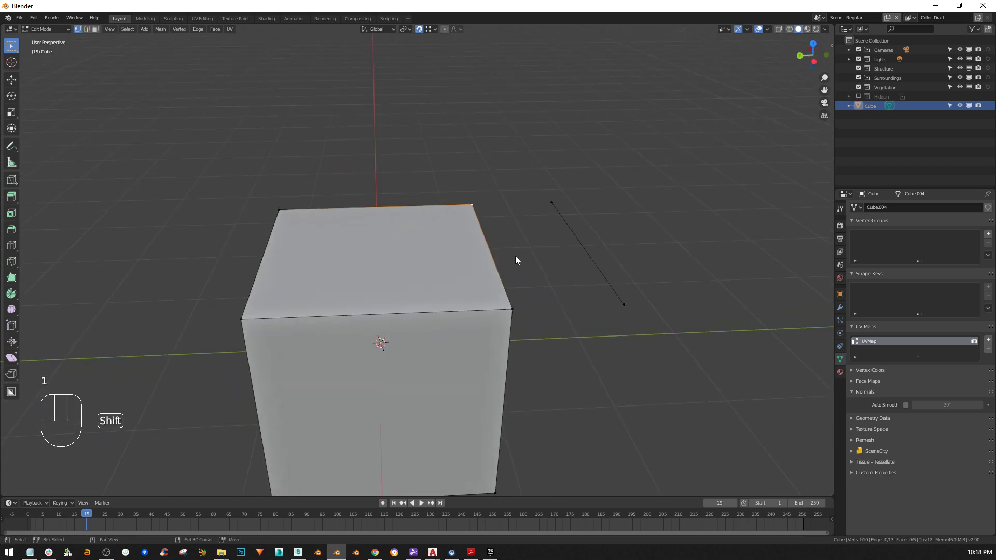
key(shift+d)
click(586, 187)
middle_drag(586, 187, 498, 186)
middle_drag(429, 312, 444, 317)
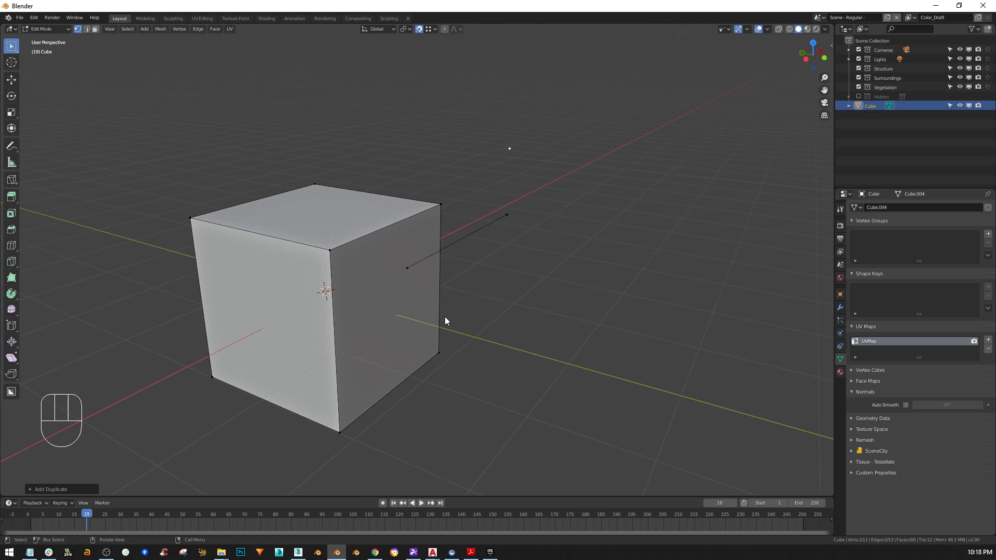
middle_drag(466, 268, 479, 240)
middle_drag(479, 277, 394, 171)
middle_drag(491, 310, 444, 337)
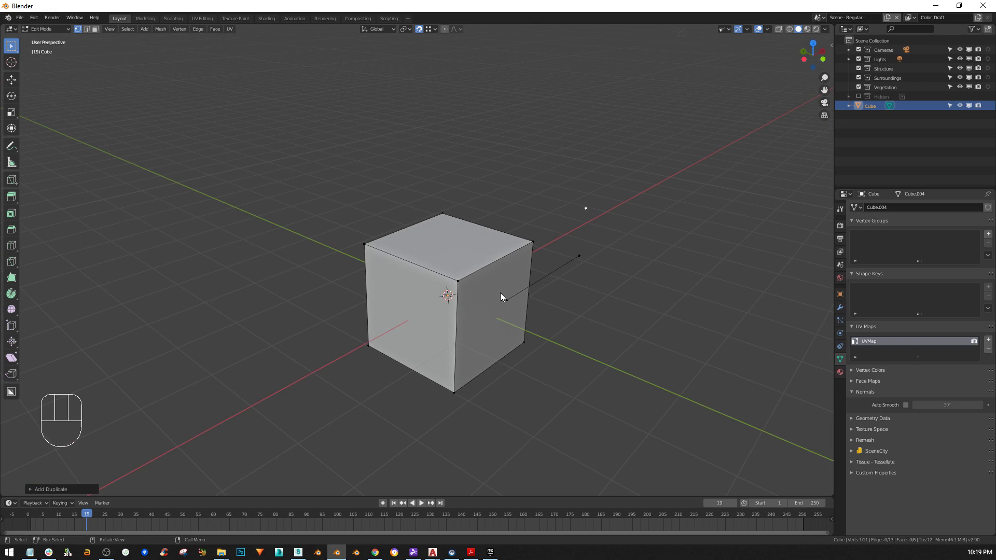
- Select the entire mesh and remove the stray edge and vertex with the Delete Loose clean-up
key(a)
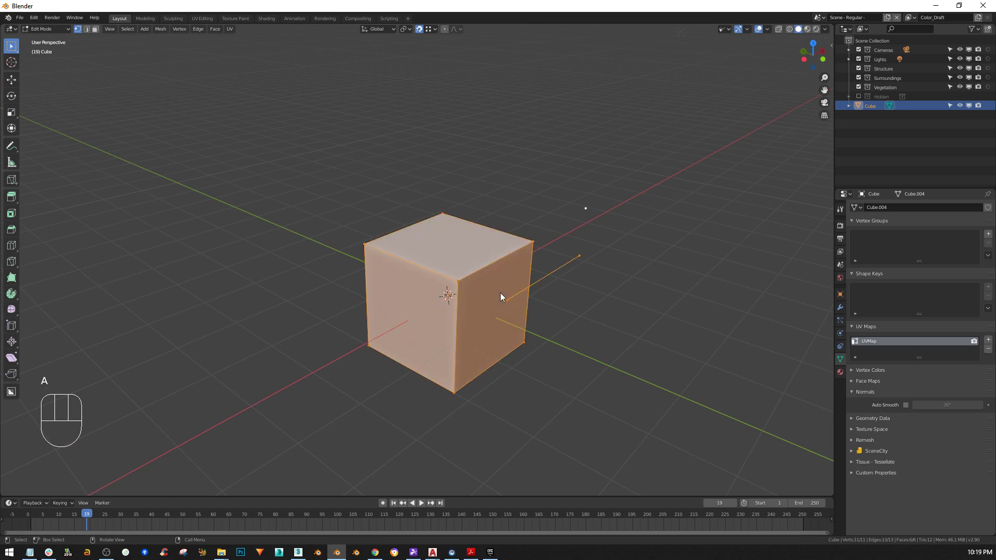
key(q)
mouse_move(483, 396)
click(161, 31)
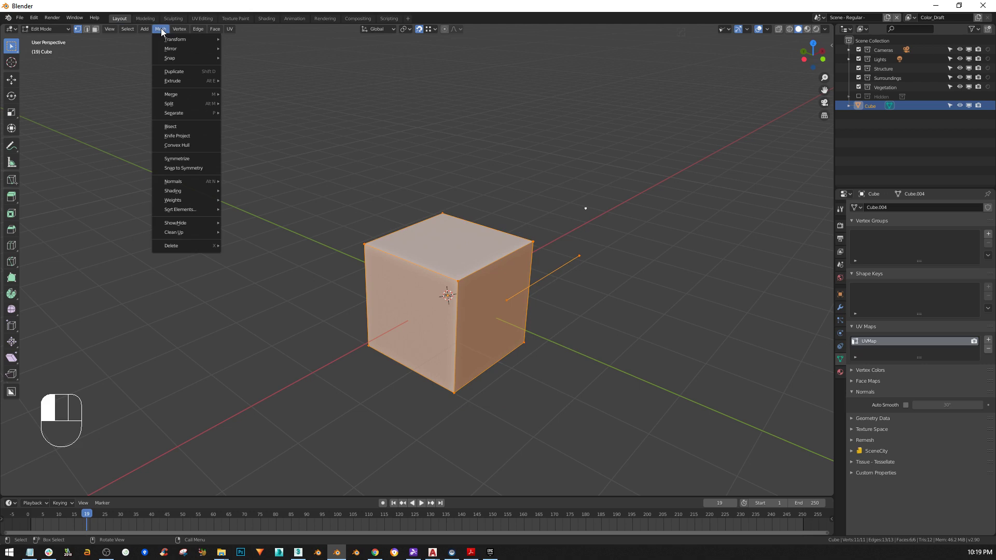
mouse_move(204, 234)
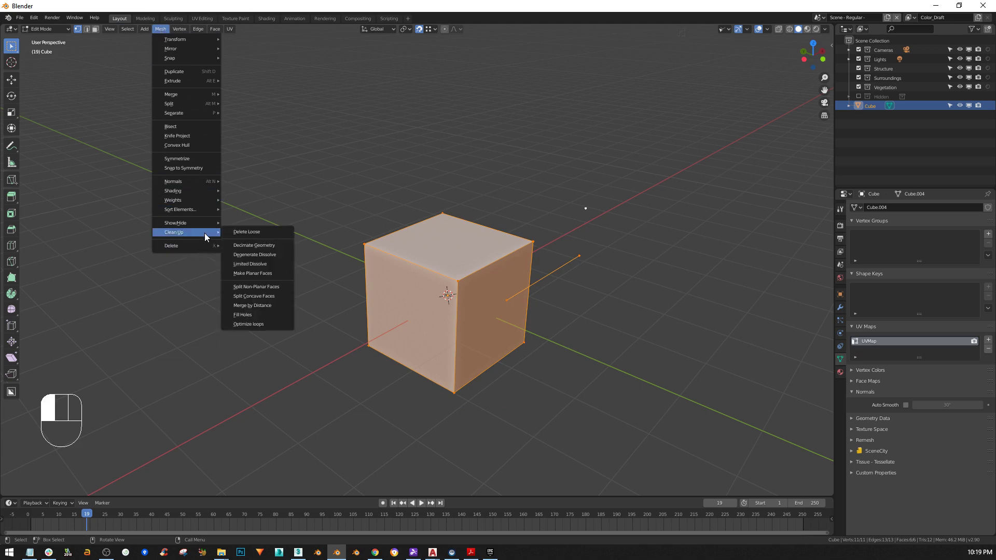
click(261, 234)
middle_drag(489, 305, 465, 242)
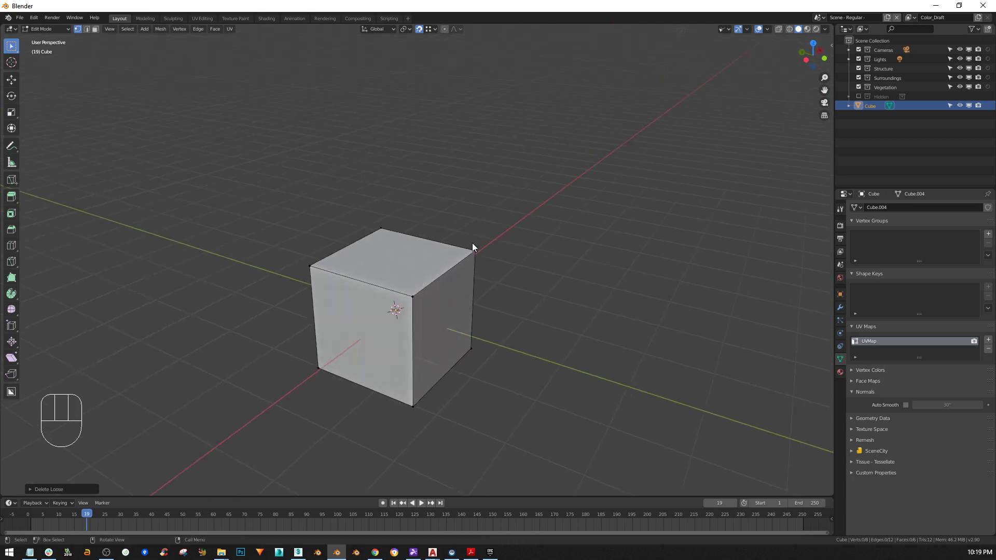
- Duplicate the two vertices of the cube's top edge on the Y-facing side and place the copied edge beside the cube
click(475, 250)
middle_drag(513, 240, 413, 281)
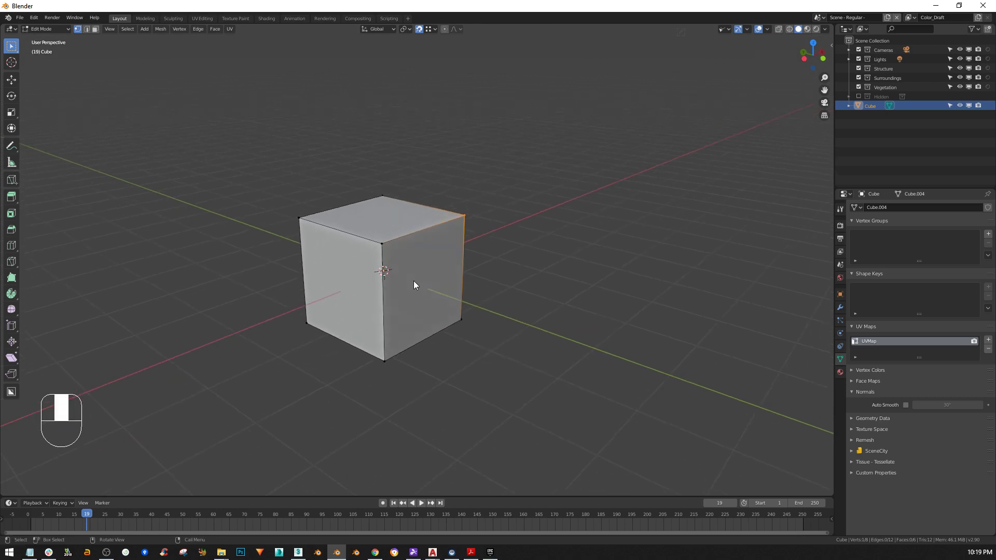
middle_drag(395, 237, 437, 164)
shift+click(390, 244)
key(shift+d)
click(513, 243)
middle_drag(461, 228, 409, 229)
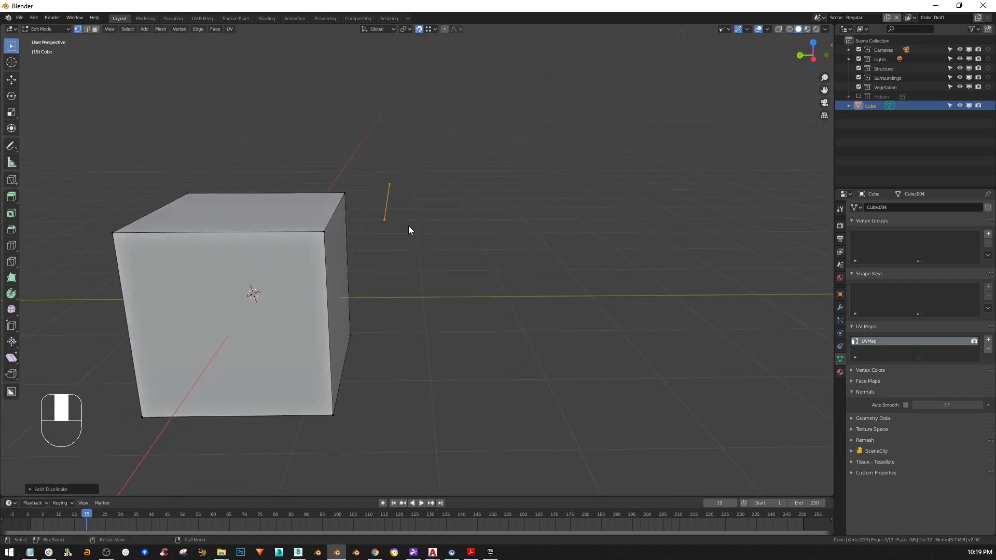
- Extrude the copied edge away from the cube into a flat face and grow the selection to the whole face
key(e)
click(562, 235)
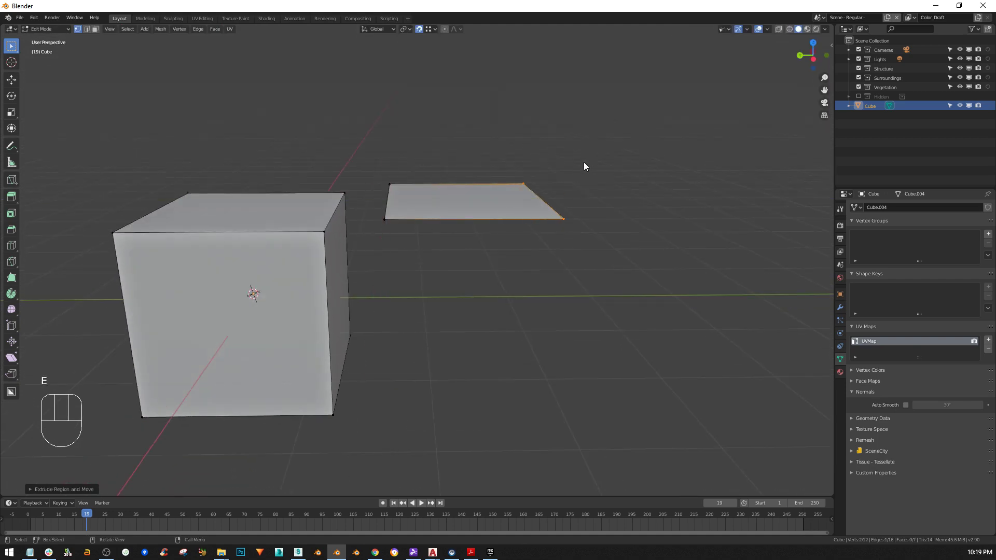
key(ctrl+KP_Add)
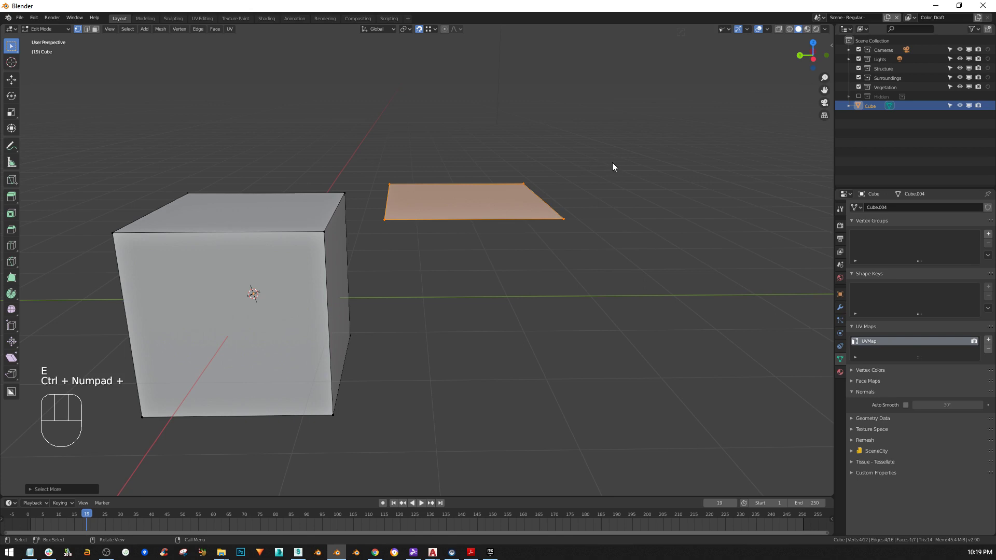
- Extrude the flat face downward into a second box about as tall as the original cube
key(e)
click(606, 317)
middle_drag(603, 313, 545, 318)
scroll(546, 311, down, 2)
shift+middle_drag(549, 298, 507, 269)
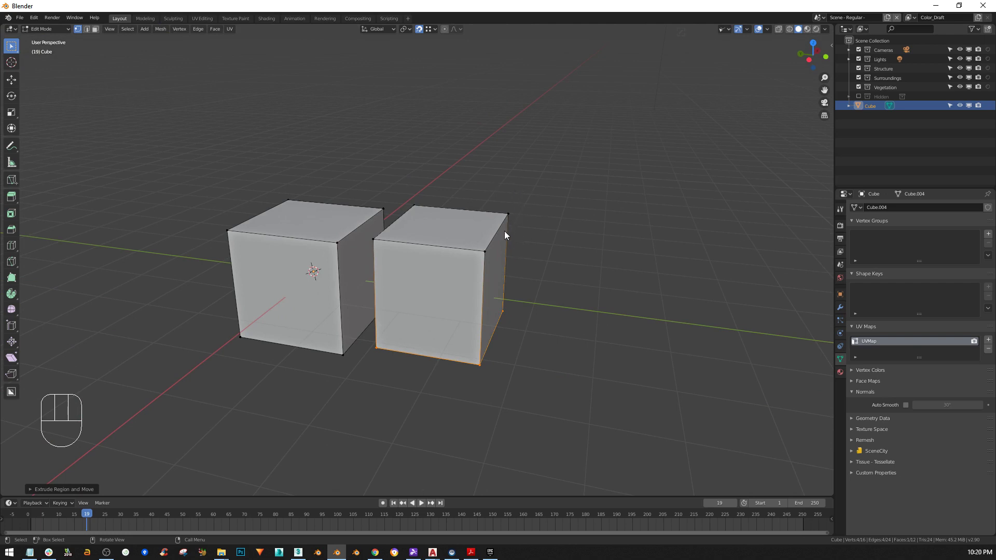
- Select the second box's outer side face, its top face and the original cube's top face in turn
key(3)
click(501, 276)
middle_drag(542, 265, 483, 234)
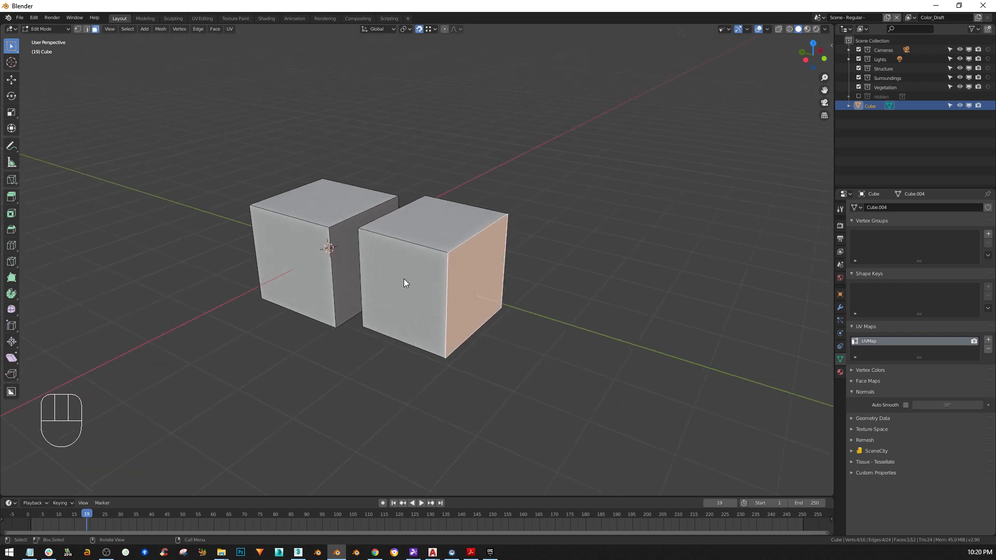
click(409, 216)
click(341, 199)
- Select the vertices of the second box's outer side and extrude them away from the original cube as a new block
key(1)
middle_drag(455, 304, 487, 262)
drag(487, 263, 439, 417)
middle_drag(481, 298, 466, 331)
mouse_move(489, 275)
middle_down()
mouse_move(499, 259)
mouse_move(491, 264)
middle_up()
middle_drag(529, 292, 561, 259)
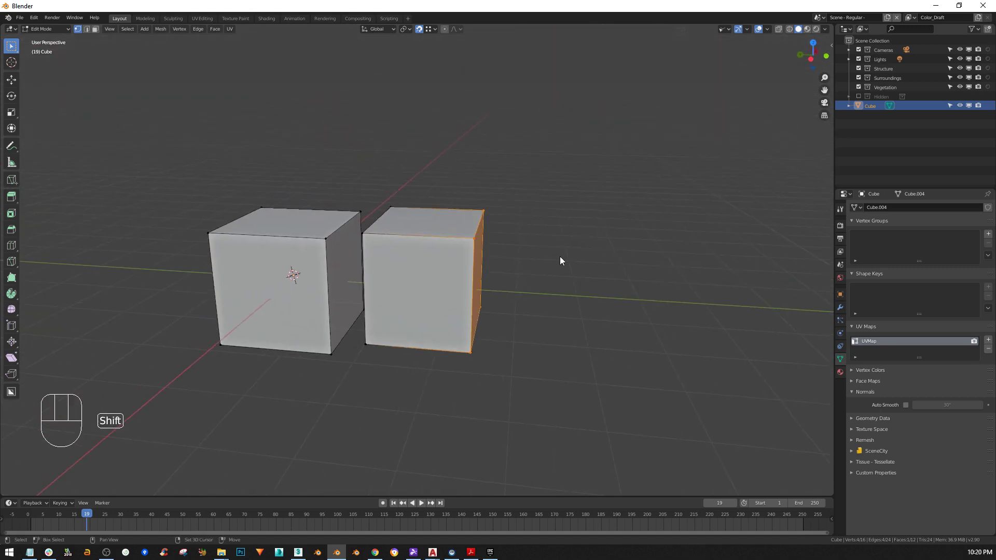
key(e)
click(651, 269)
middle_drag(651, 269, 644, 273)
- Select the four top vertices of the new end block and extrude them upward to form a raised block
drag(607, 192, 453, 267)
key(e)
click(603, 194)
middle_drag(602, 193, 415, 210)
middle_drag(487, 238, 374, 223)
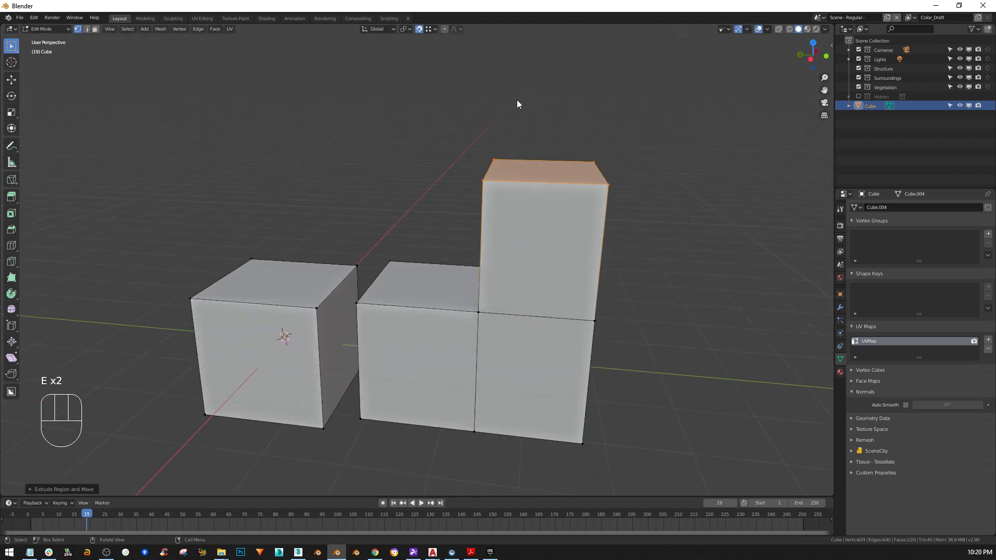
middle_drag(435, 144, 501, 216)
- Delete the top face of the raised block, leaving its top open
key(x)
click(464, 228)
scroll(506, 216, down, 1)
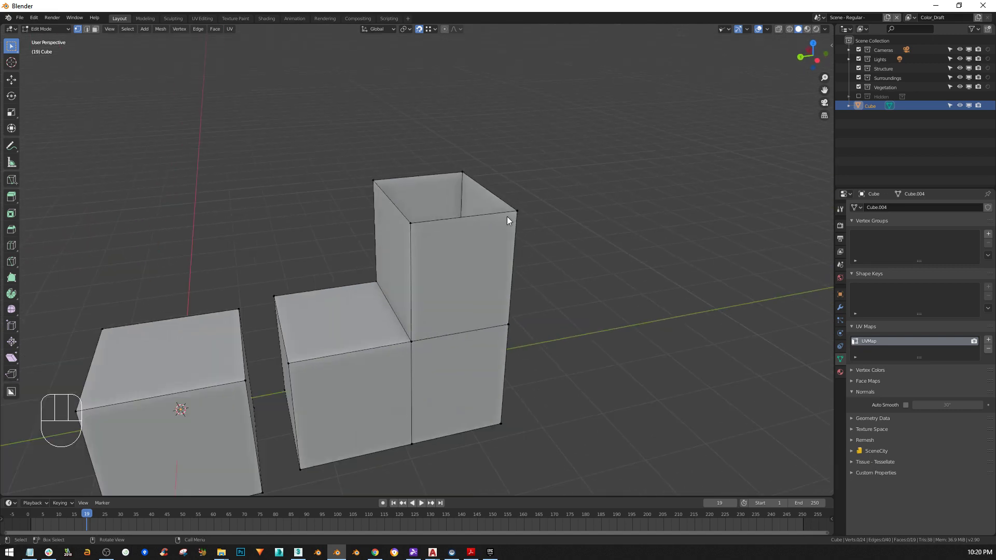
- Fill the open top of the raised block with a face
shift+middle_drag(450, 241, 523, 198)
key(a)
key(f)
middle_drag(553, 232, 528, 236)
click(600, 170)
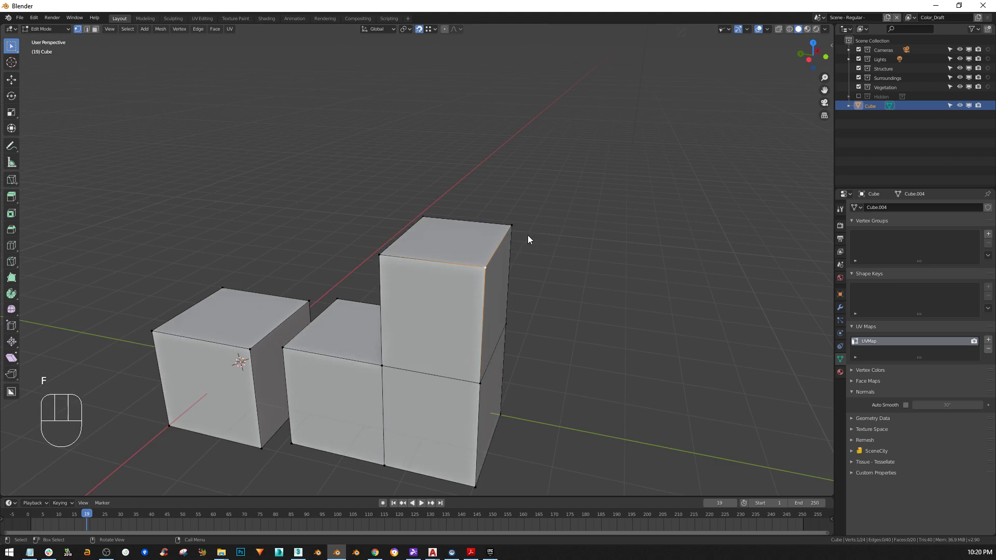
- Select the raised block's top corner vertices one by one, ending with the far outer corner
scroll(527, 235, up, 2)
click(497, 226)
middle_drag(463, 229, 453, 154)
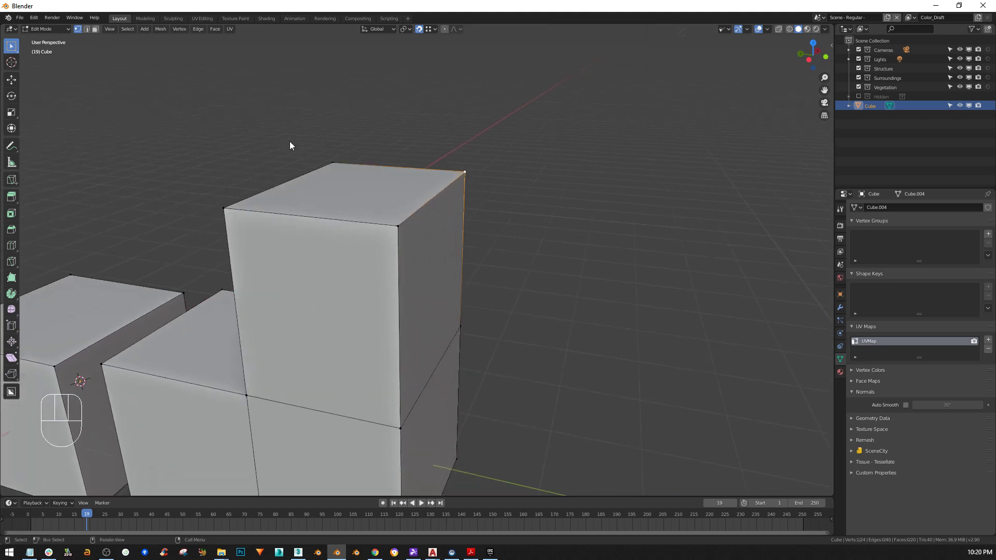
click(229, 206)
click(333, 165)
click(400, 222)
click(466, 178)
middle_drag(491, 208, 410, 226)
scroll(410, 229, down, 3)
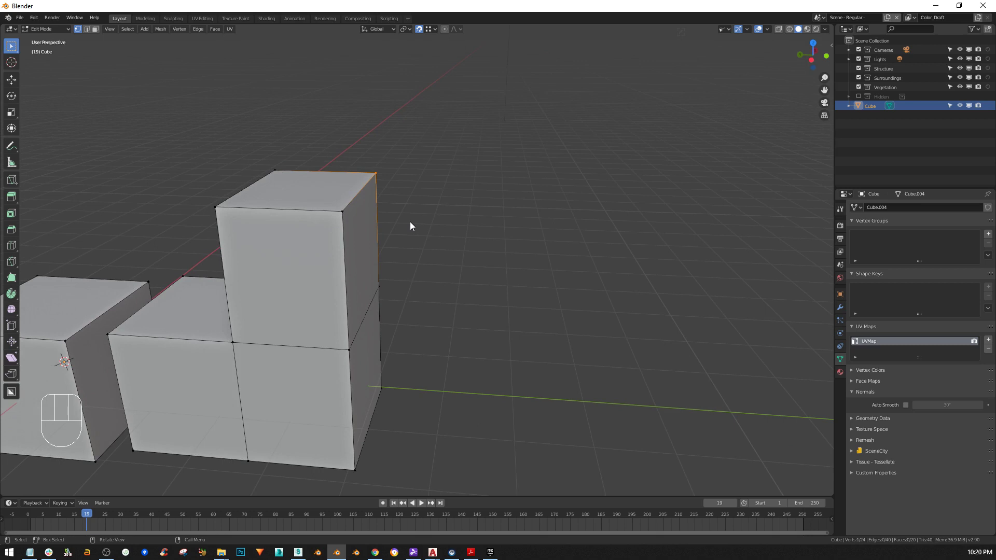
- Duplicate the selected corner vertex in top orthographic view and move the copy to empty space clear of the boxes
middle_drag(416, 229, 167, 346)
key(KP_5)
scroll(195, 298, down, 3)
key(shift+d)
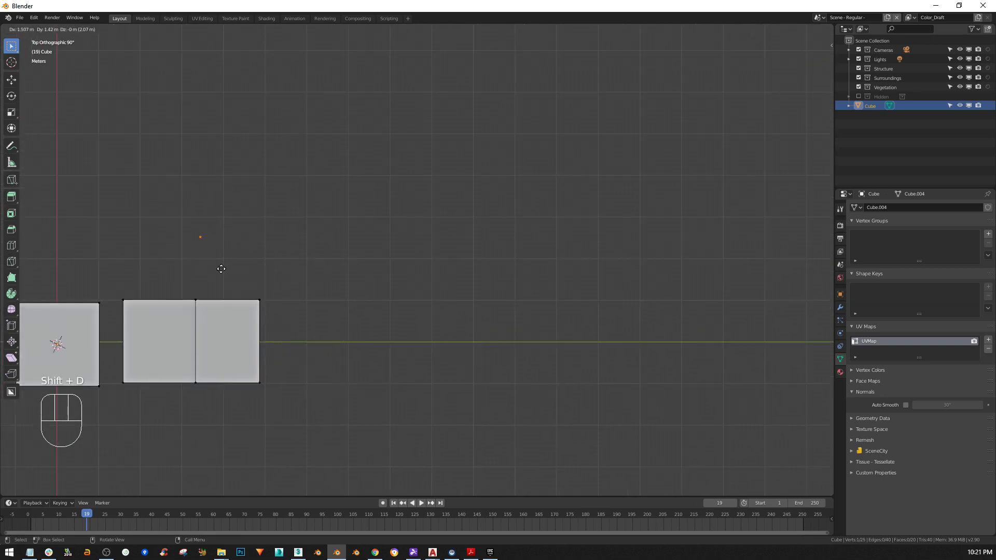
click(213, 275)
shift+middle_drag(249, 274, 189, 260)
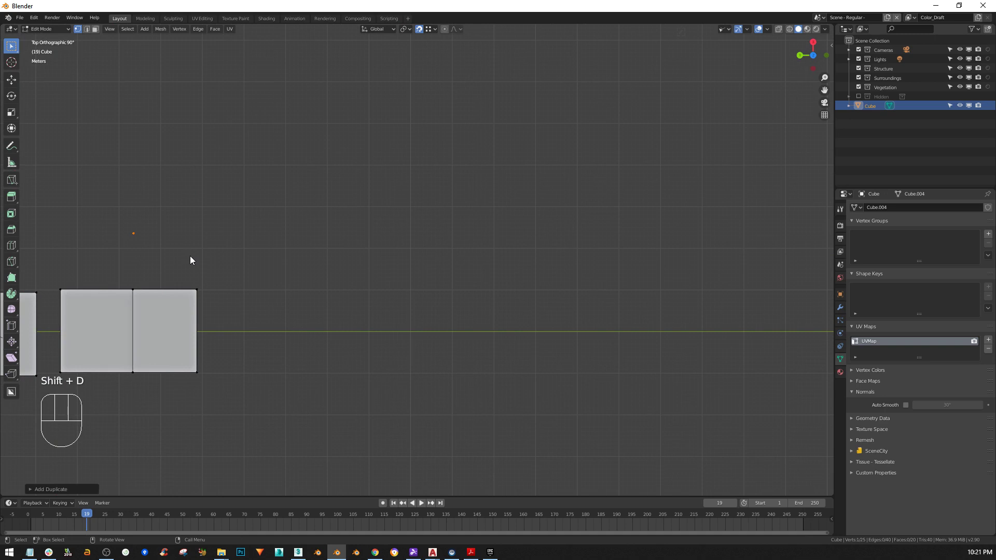
key(g)
click(300, 224)
shift+middle_drag(277, 257, 202, 317)
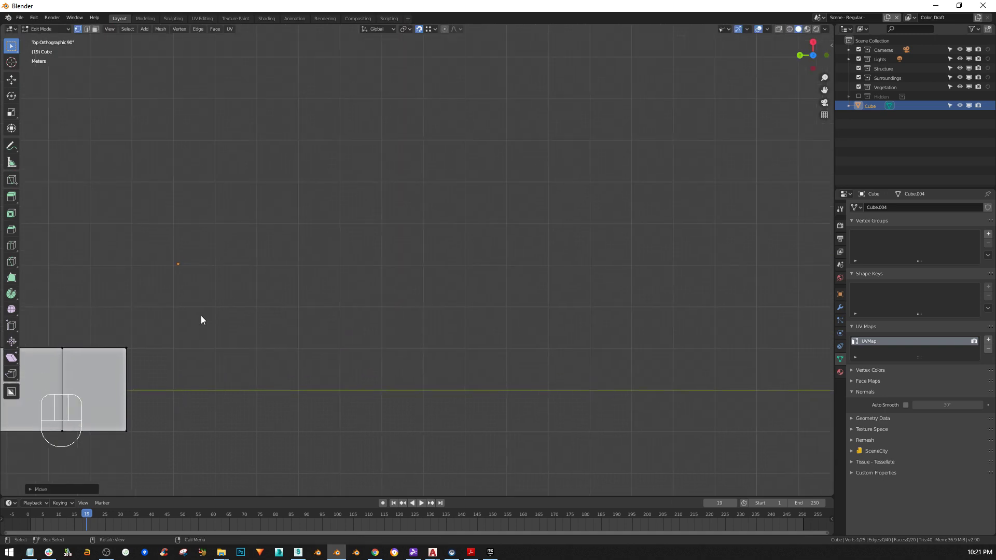
- Extrude the loose vertex twice to draw two connected edges forming a peak
key(e)
click(378, 220)
key(e)
click(531, 347)
- Bevel the peak's middle vertex with additional segments to round the two edges into a wide arc
click(354, 165)
key(ctrl+shift+b)
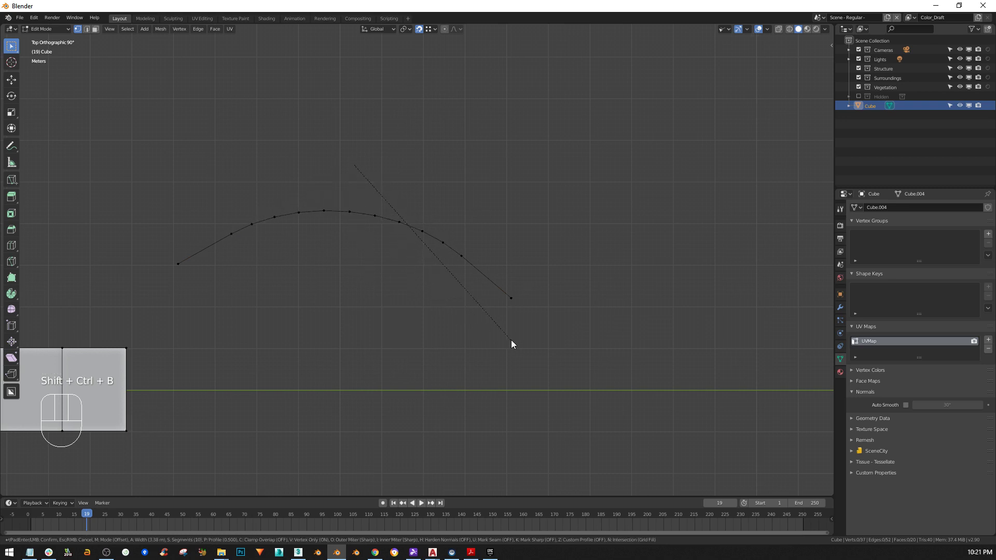
scroll(511, 340, up, 3)
click(536, 356)
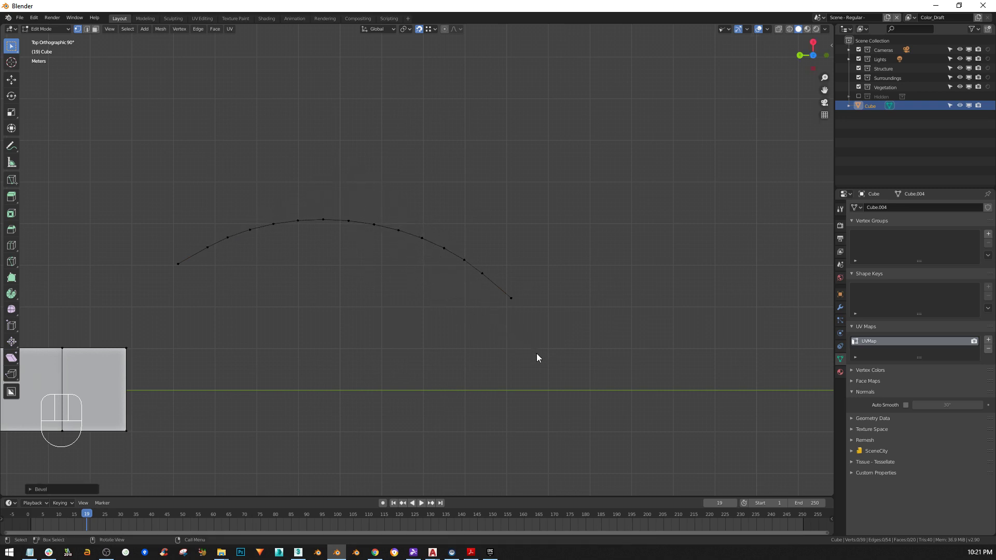
- Select all vertices of the arc and extrude them in place without moving the new geometry
drag(563, 210, 171, 367)
key(shift)
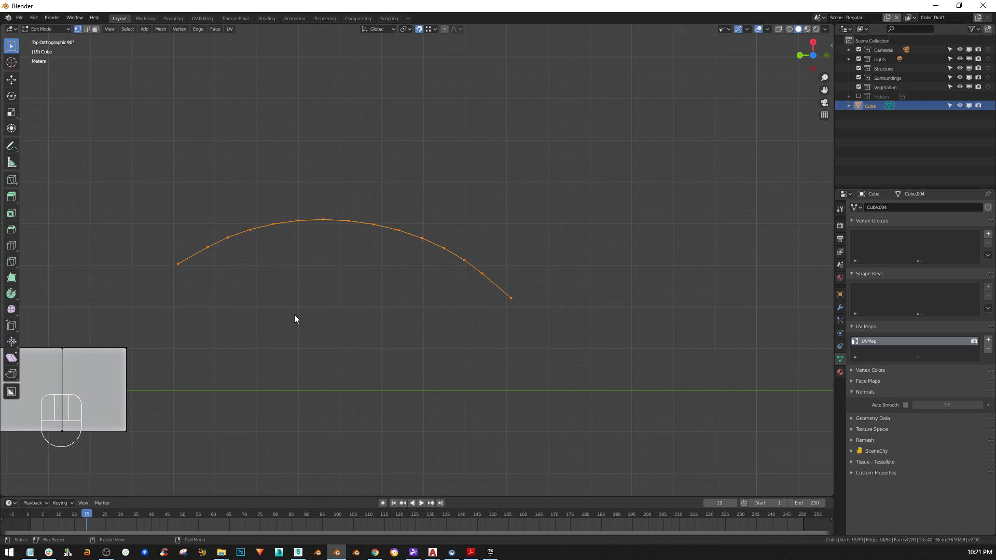
key(e)
right_click(293, 364)
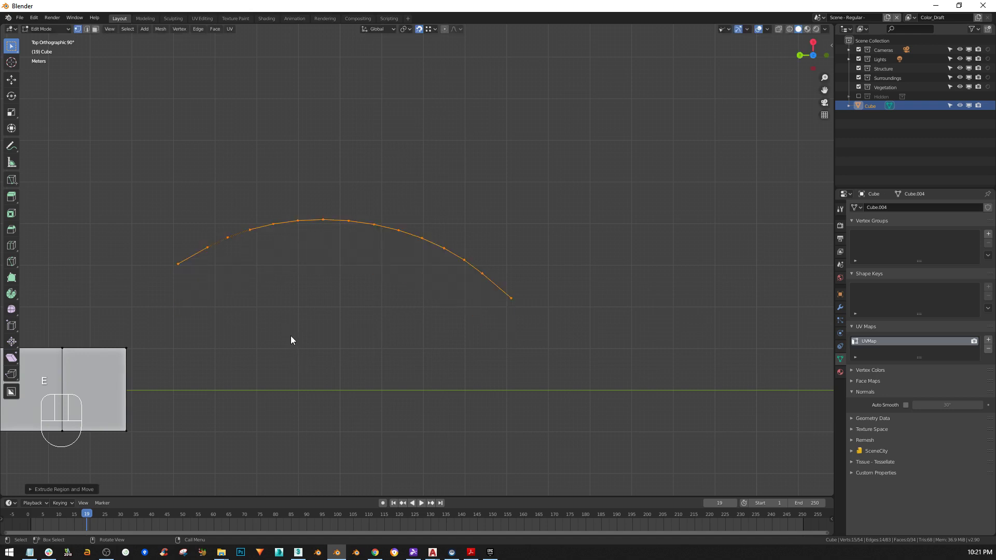
- Undo the in-place extrusion, and duplicate the arc with the copy offset about 2 m mainly along negative X
key(ctrl+z)
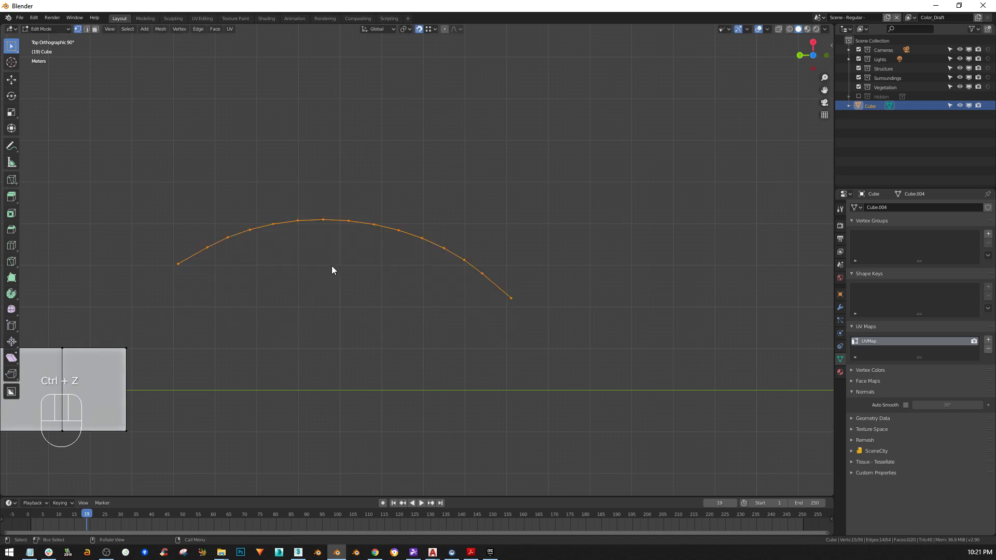
key(shift+d)
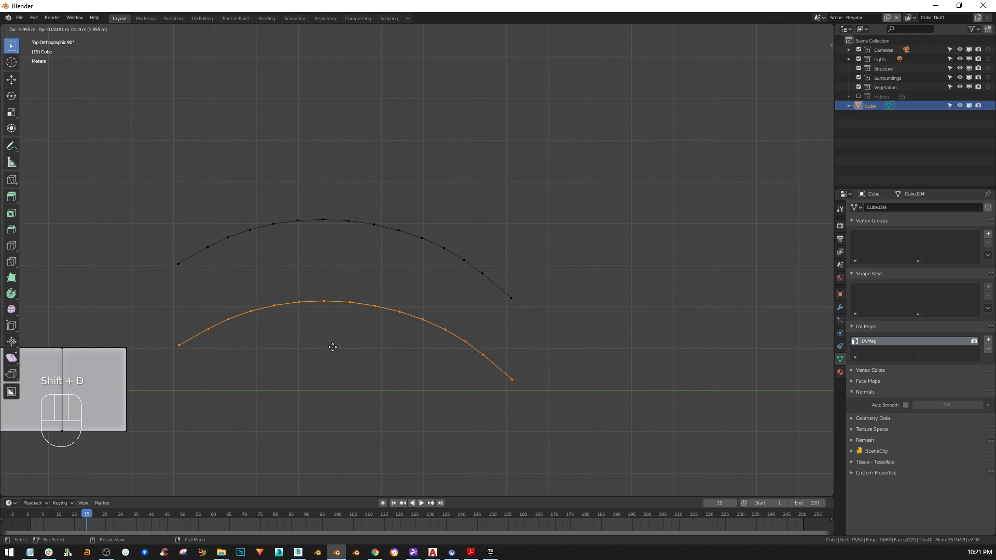
click(326, 345)
middle_drag(325, 345, 360, 349)
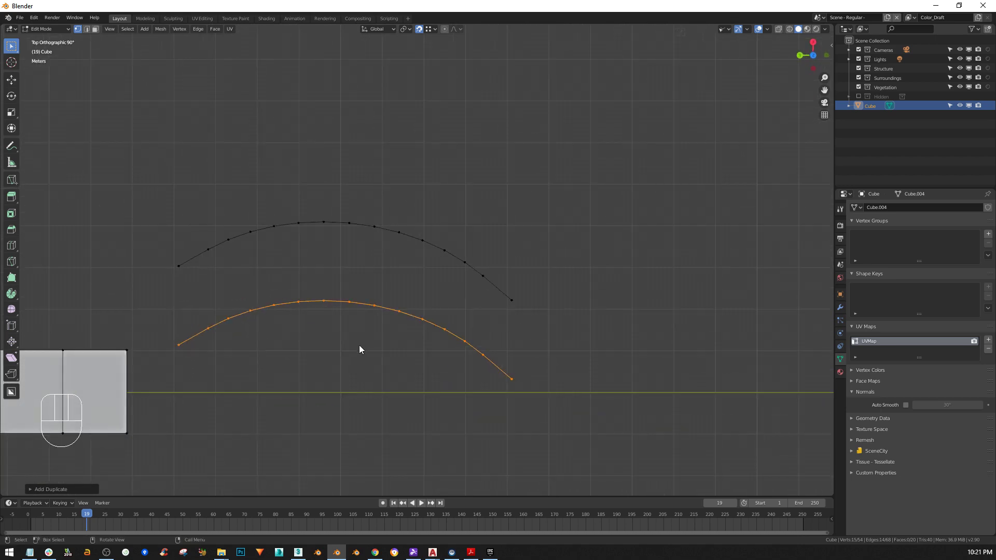
- Bridge the two arcs with a strip of faces, filling repeatedly from one pair of end vertices to the other
drag(190, 254, 170, 360)
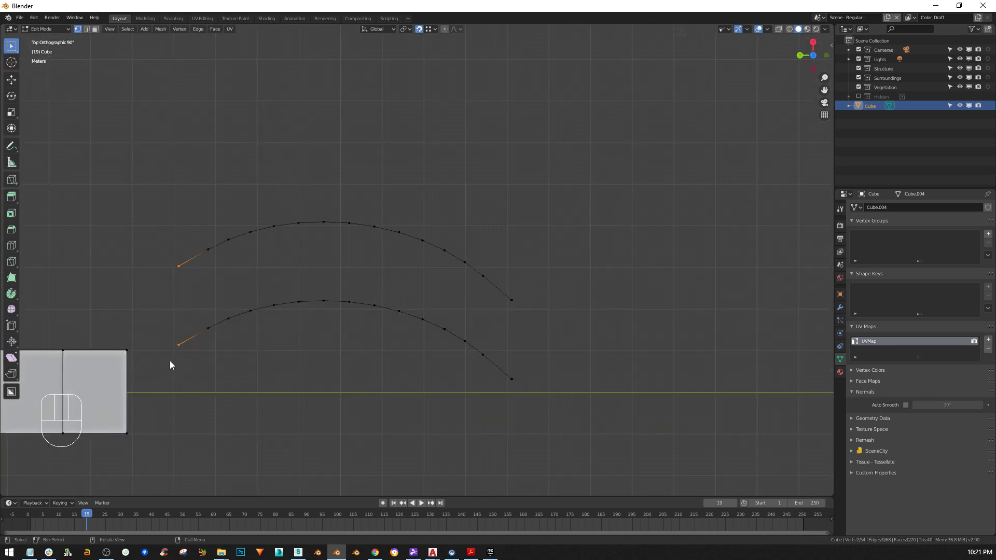
key(f)
key(f)
key(f)
key(f)
key(f)
key(f)
key(f)
key(f)
key(f)
key(f)
key(f)
key(f)
key(f)
key(f)
key(f)
key(f)
key(f)
key(f)
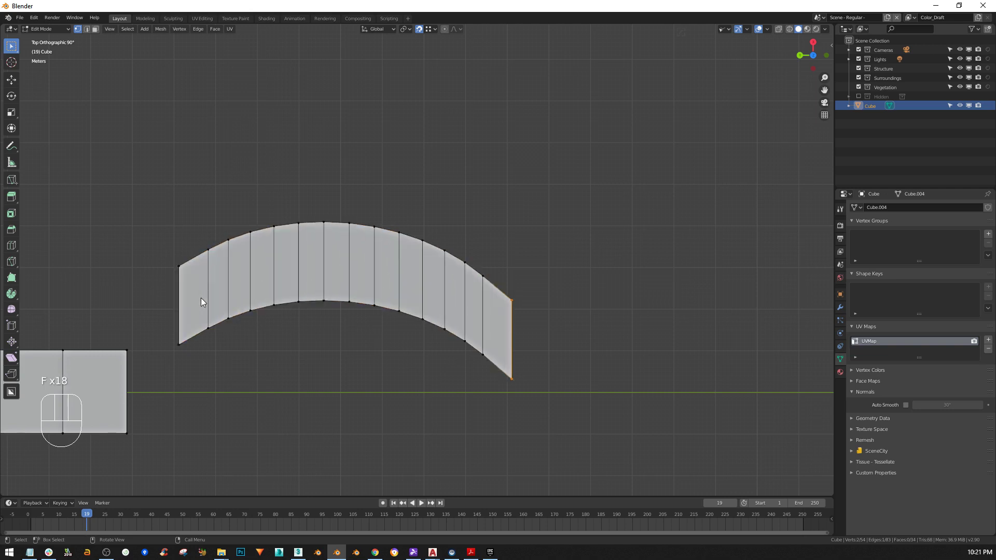
- Select the entire linked curved strip and extrude it downward into a thick curved block
middle_drag(222, 301, 392, 196)
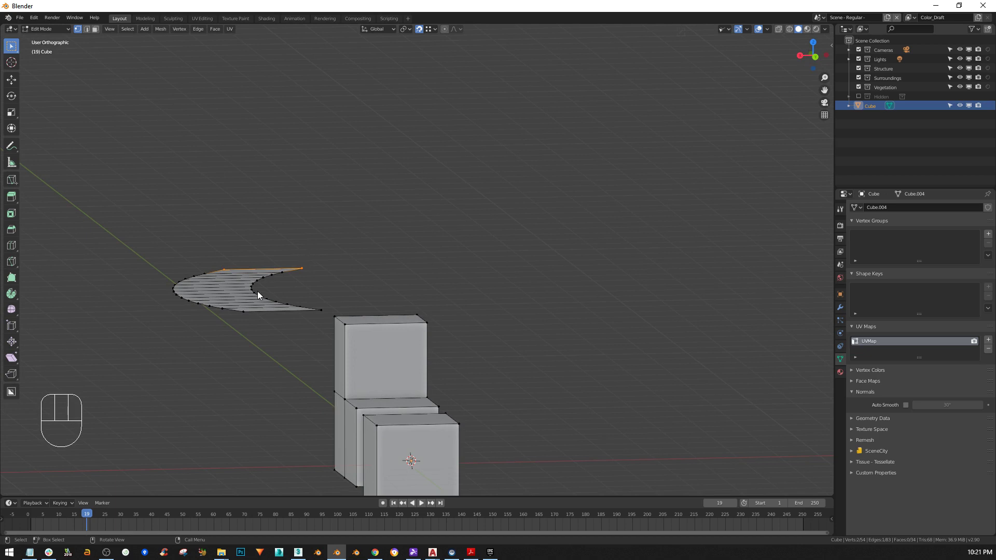
key(l)
middle_drag(278, 291, 395, 209)
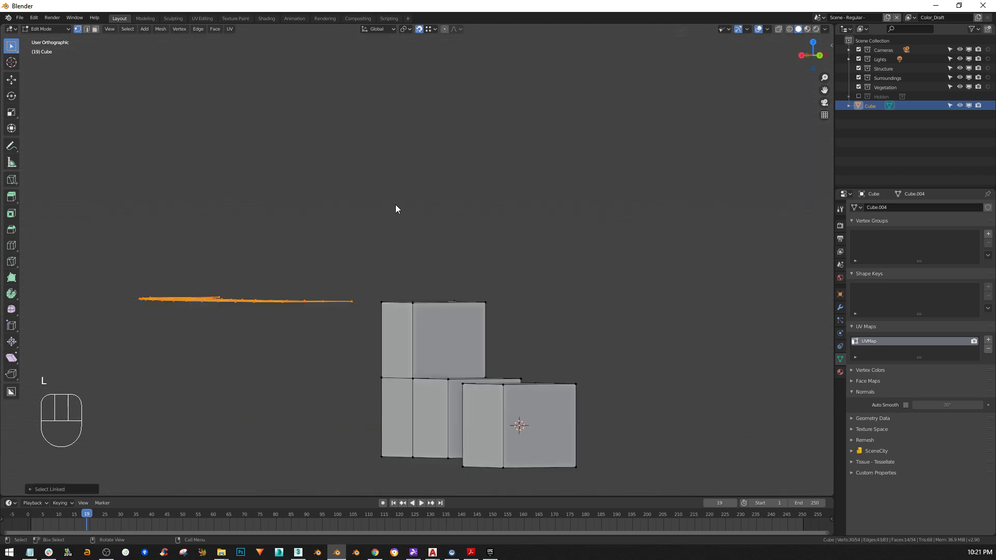
key(e)
click(475, 265)
middle_drag(475, 264, 344, 244)
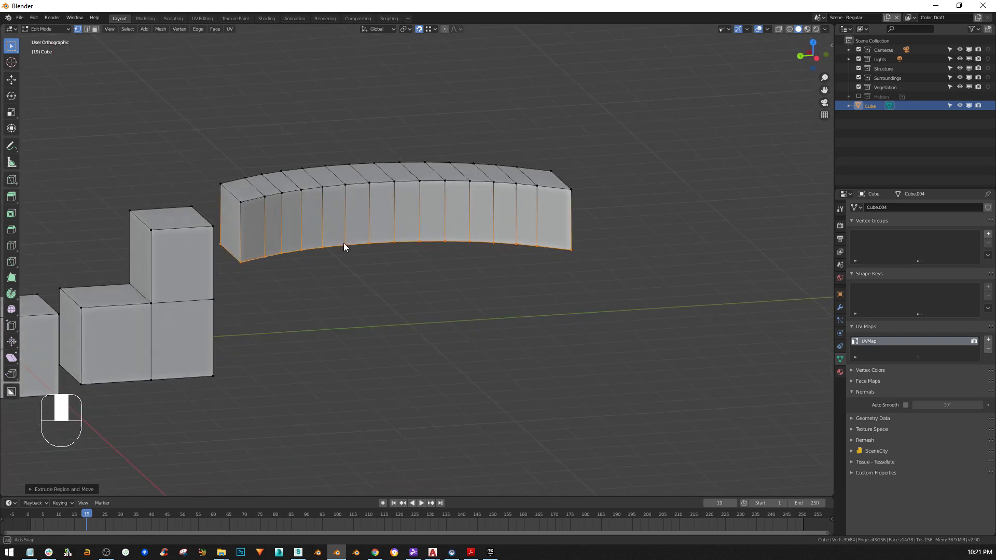
scroll(334, 269, up, 2)
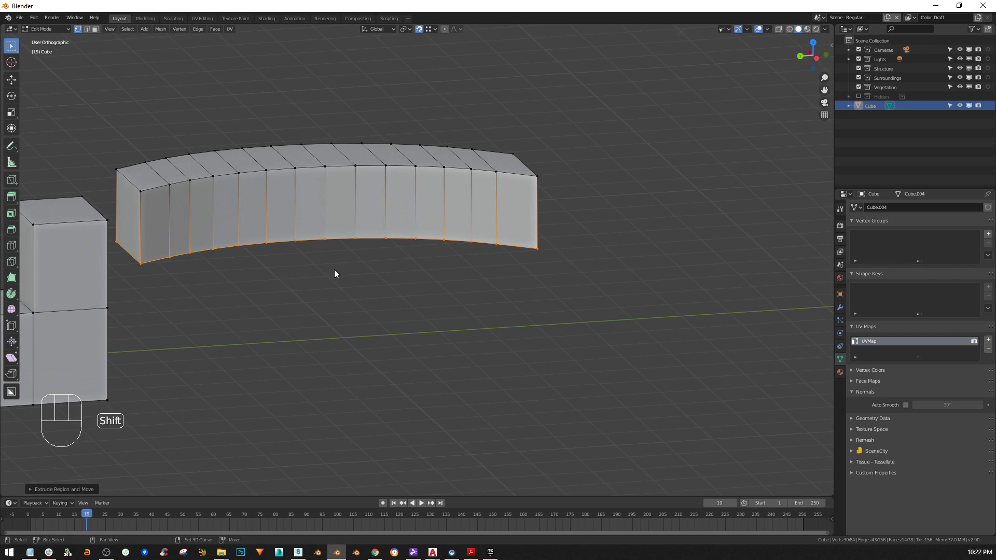
middle_drag(442, 243, 411, 273)
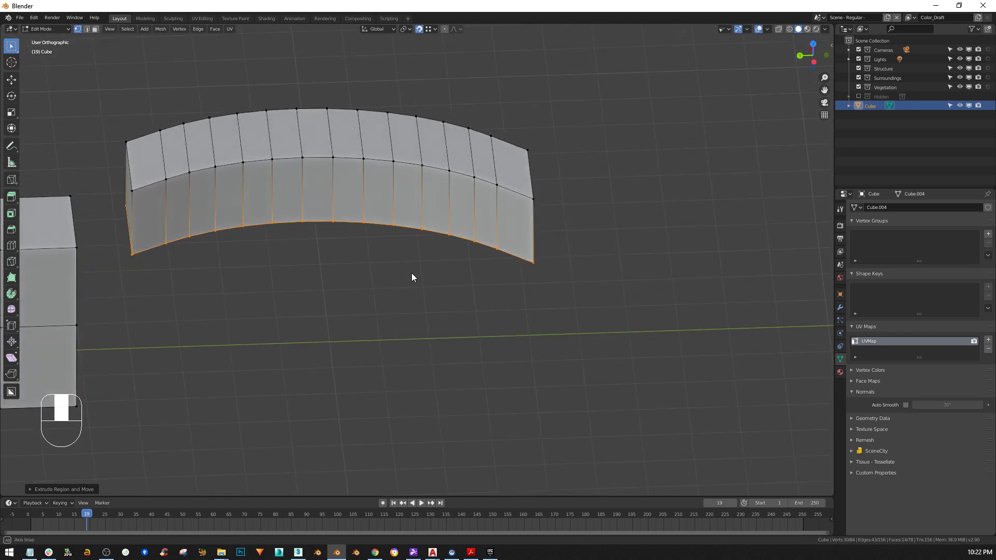
- Duplicate the curved block's lower front edge loop downward along Z and shift the copy along X clear of the block
drag(570, 339, 123, 213)
key(shift+d)
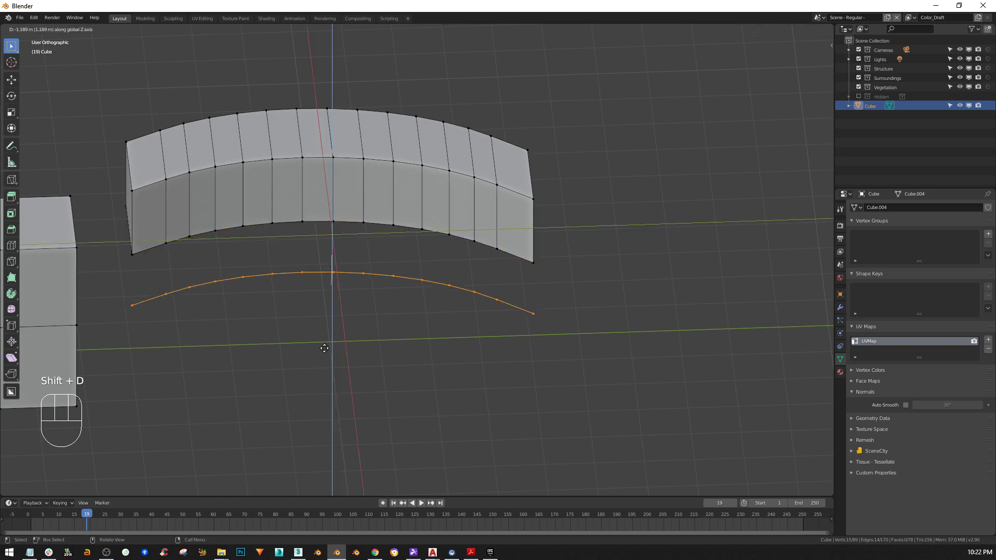
click(328, 416)
middle_drag(329, 416, 335, 257)
key(g)
key(x)
click(336, 387)
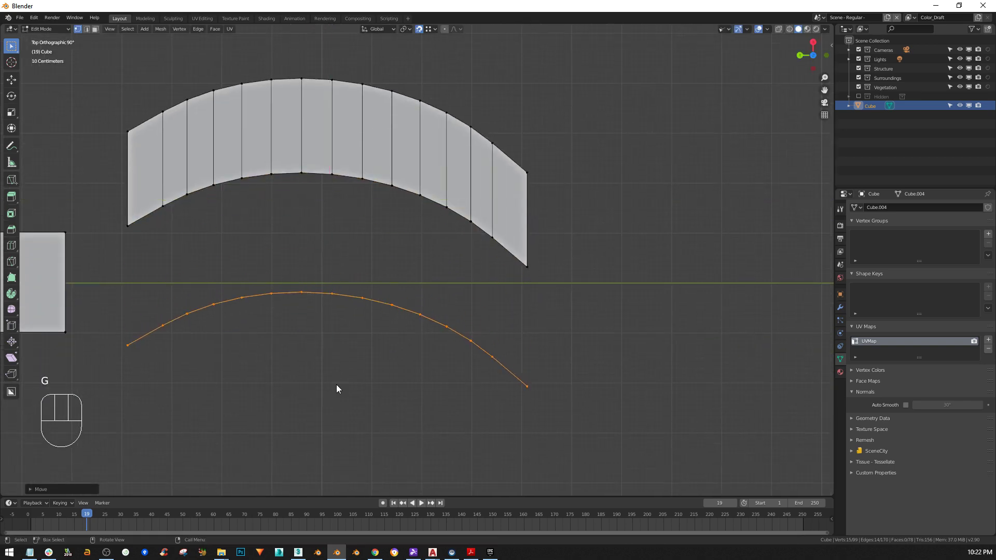
- Flatten the duplicated curve into a straight line by scaling it to 0 along the X axis
shift+middle_drag(336, 384, 325, 352)
key(s)
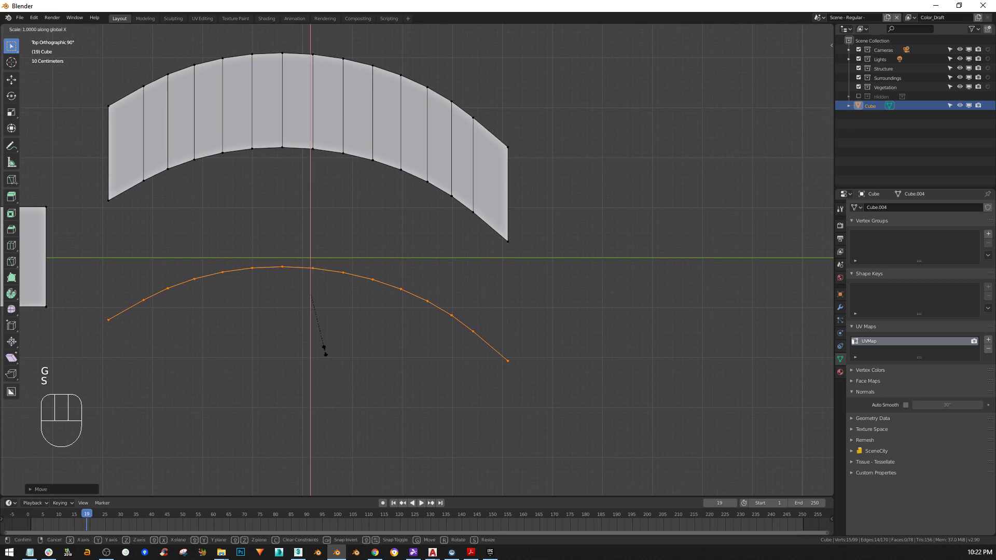
key(y)
key(0)
click(360, 345)
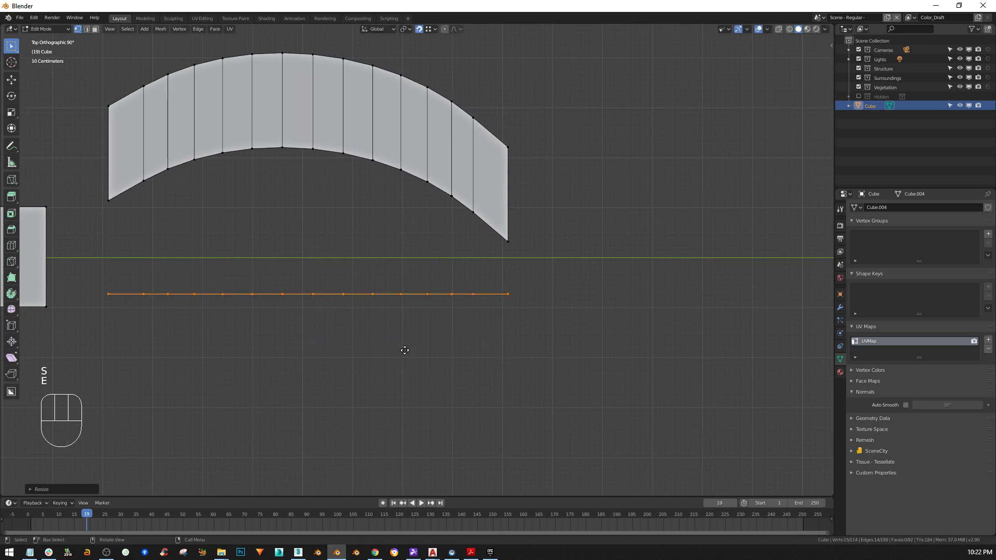
- Extrude the straight line away from the curved block to form a flat rectangular strip of faces
key(e)
click(438, 470)
shift+middle_drag(467, 379, 450, 301)
scroll(450, 301, down, 3)
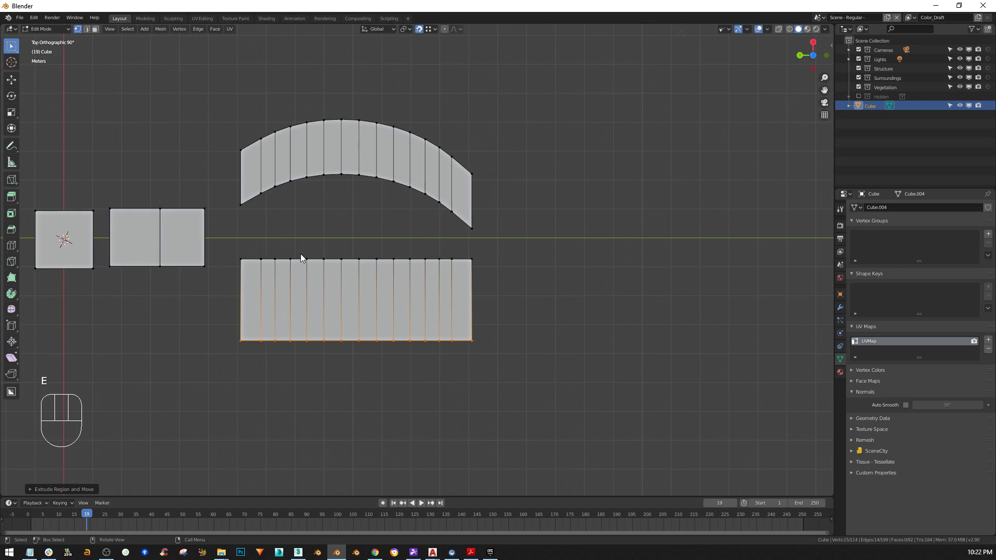
middle_drag(341, 283, 356, 185)
middle_drag(505, 197, 273, 236)
key(Tab)
key(Tab)
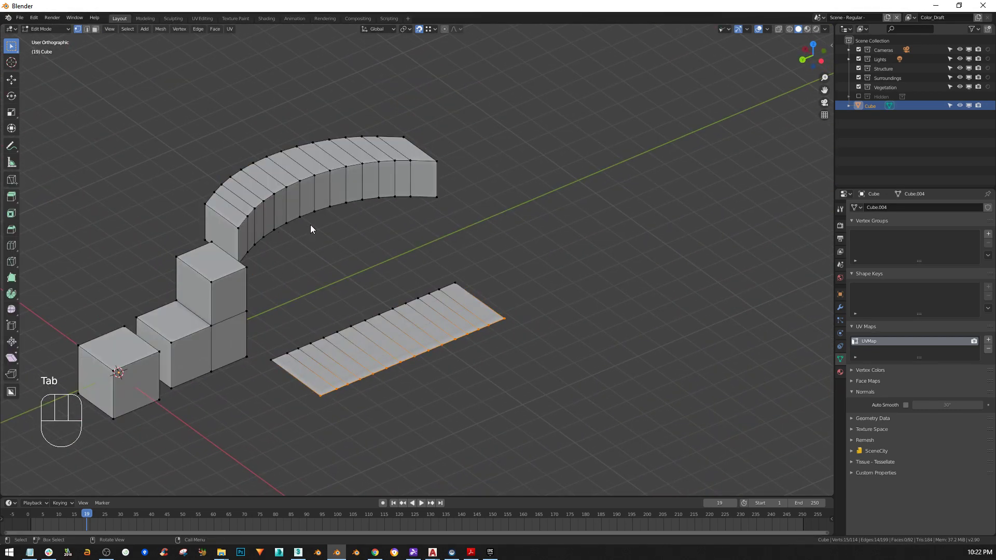
- Duplicate a corner vertex and the end edge of the flat strip, placing both copies in empty space as loose geometry
drag(487, 263, 450, 285)
key(shift+d)
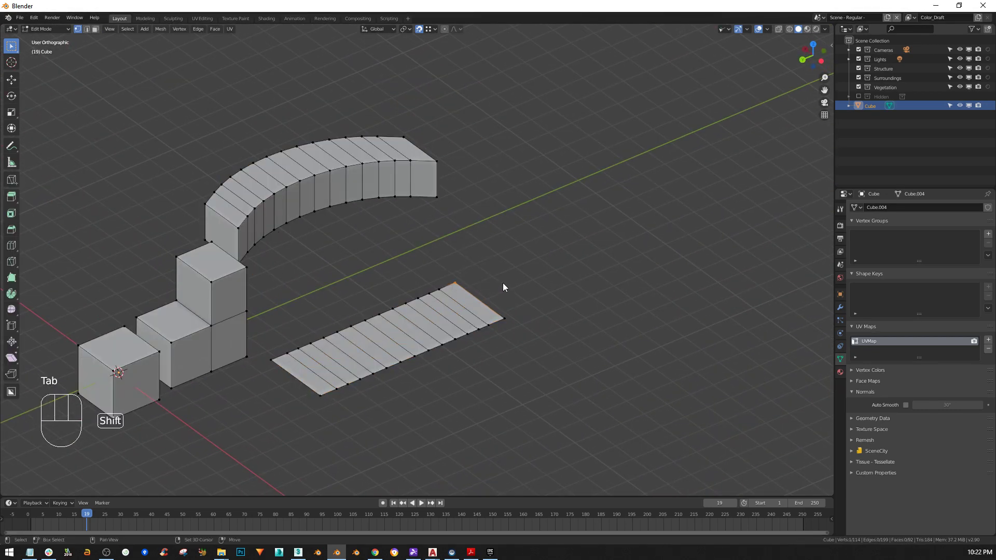
click(546, 248)
drag(504, 280, 447, 322)
key(shift+d)
click(407, 259)
middle_drag(496, 281, 510, 261)
- Select the whole mesh and remove its stray vertex and edge with Delete Loose
key(1)
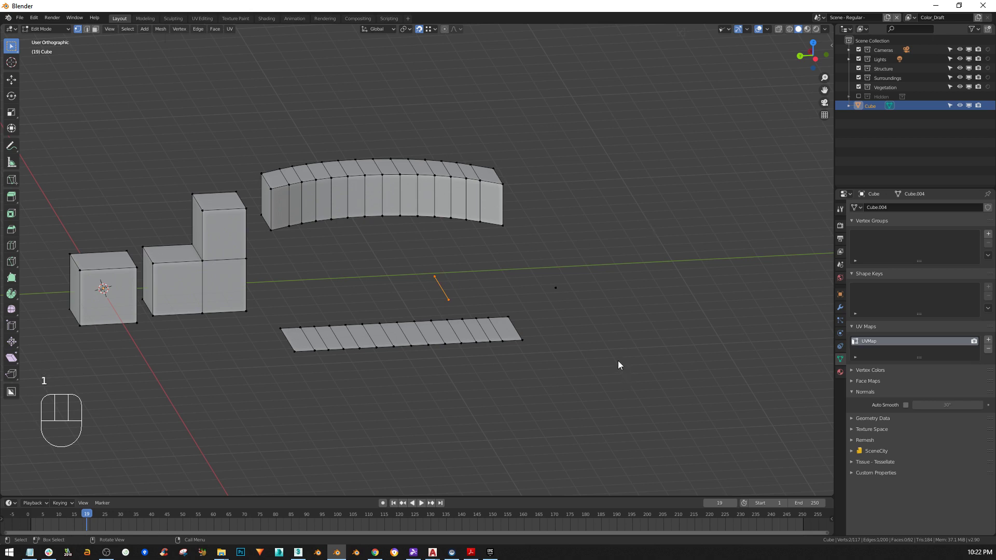
key(a)
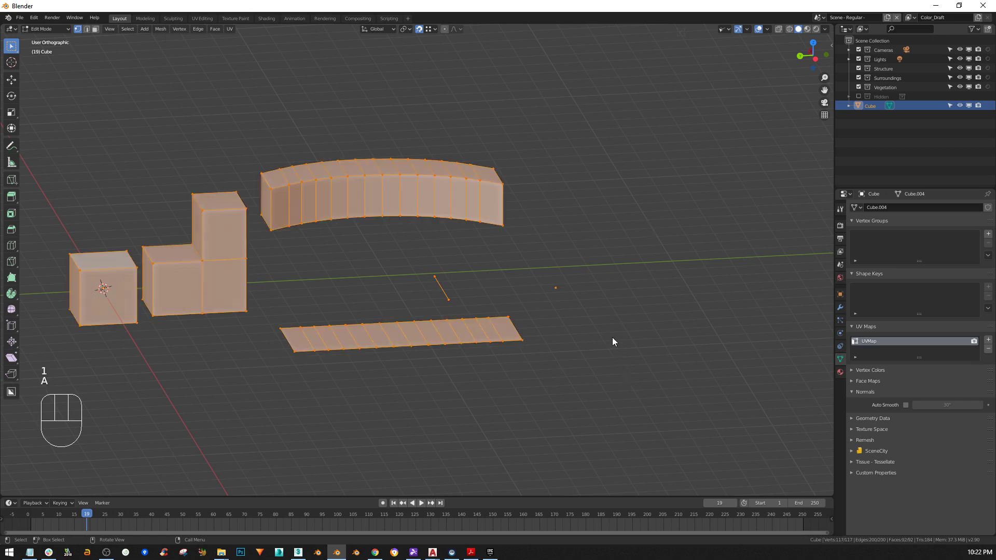
click(161, 29)
mouse_move(183, 233)
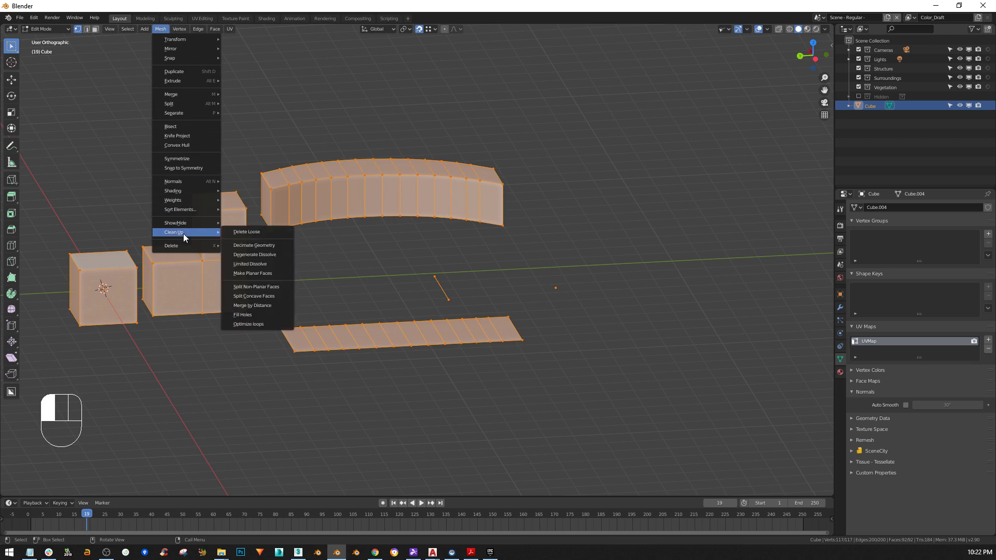
click(255, 237)
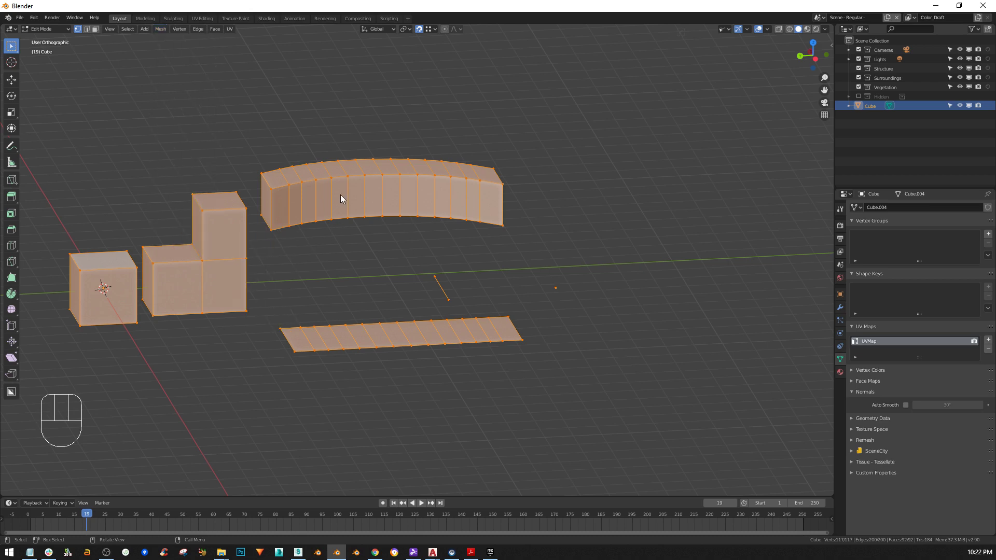
key(q)
mouse_move(312, 300)
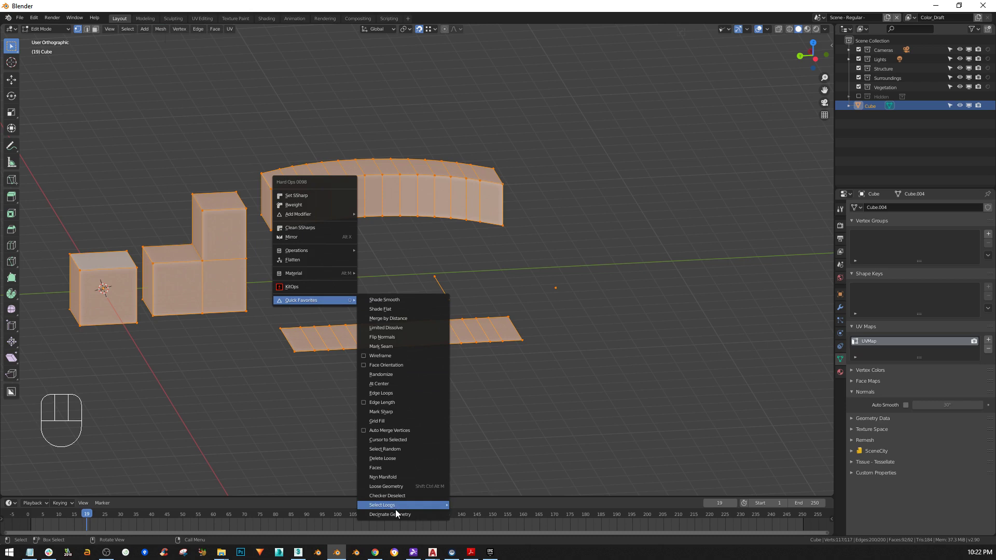
click(395, 456)
middle_drag(434, 210, 311, 306)
- Leave mesh editing, delete the modelled object and add a new cube to the scene
key(Tab)
key(x)
click(303, 272)
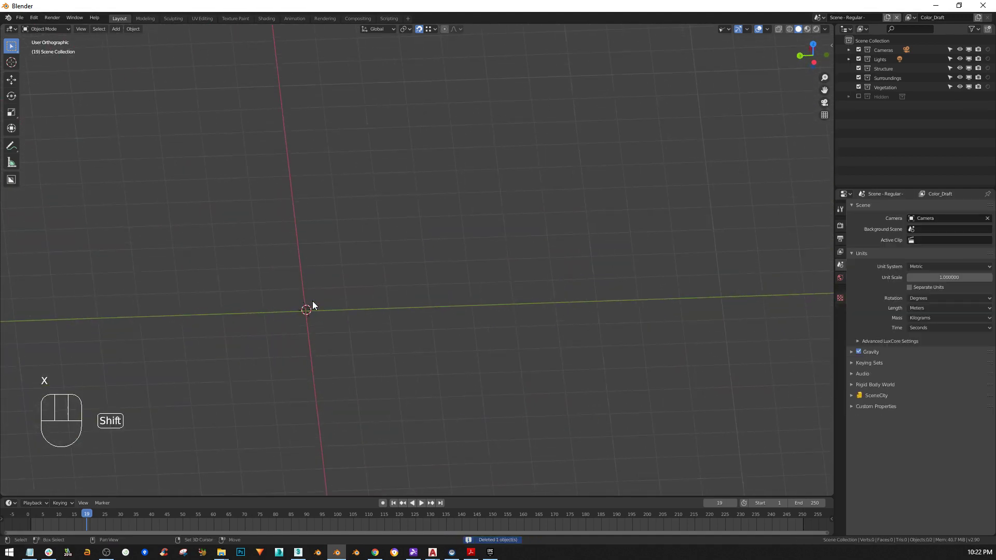
key(shift+a)
mouse_move(312, 300)
click(356, 82)
middle_drag(308, 326, 415, 270)
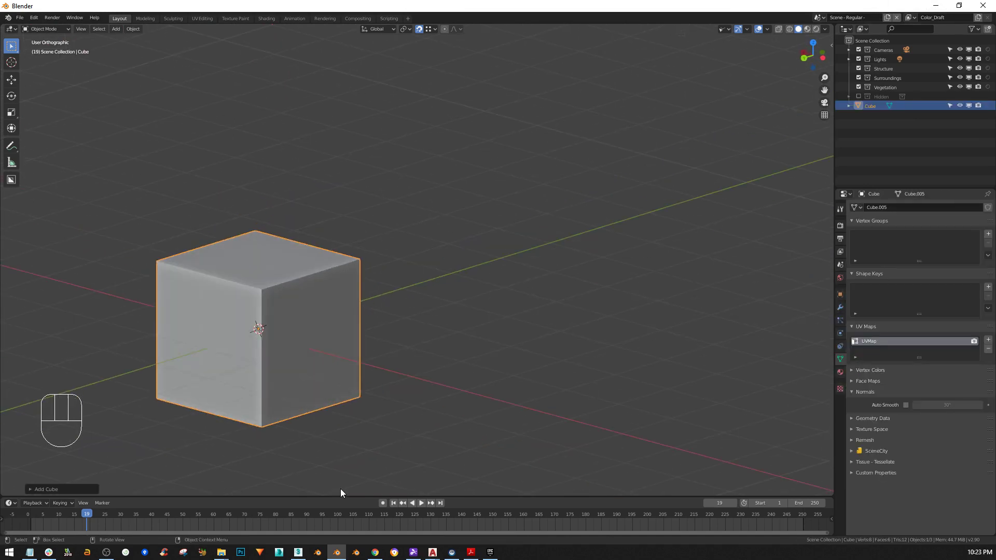
- Switch to 3ds Max, leave sub-object editing and create an instanced copy of the box along the Y axis
click(298, 552)
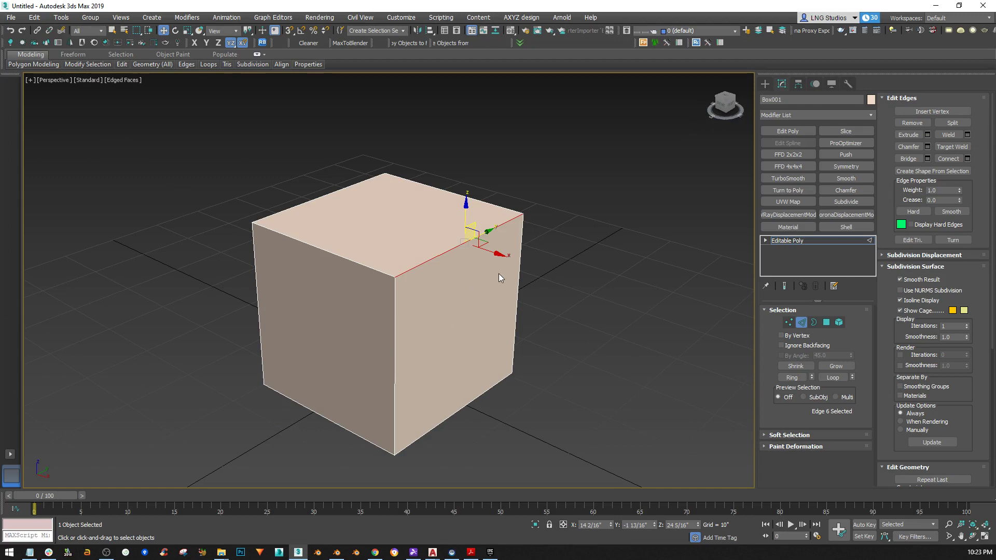
click(765, 84)
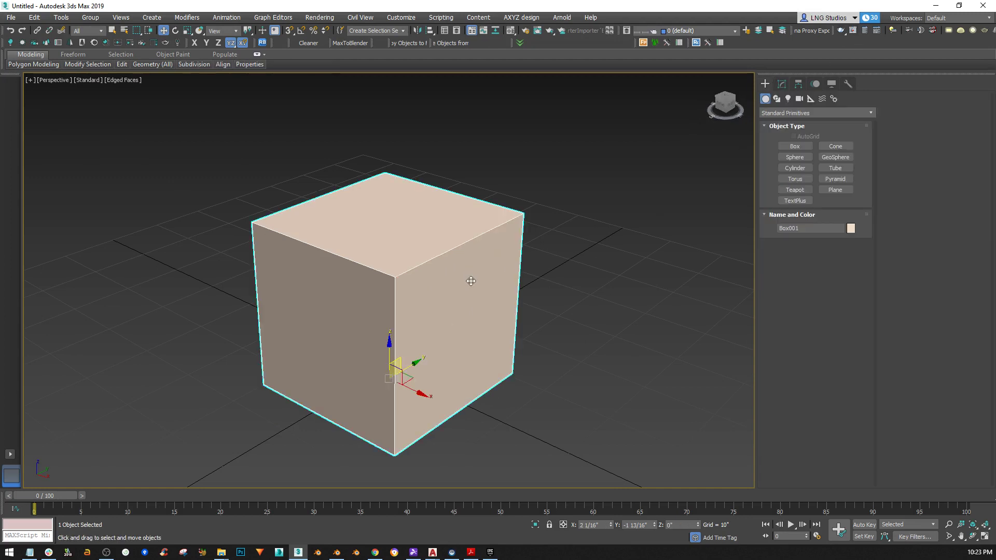
scroll(471, 281, down, 3)
middle_drag(462, 282, 342, 314)
shift+drag(316, 347, 462, 274)
click(461, 256)
click(500, 319)
mouse_move(448, 314)
middle_down()
mouse_move(372, 332)
mouse_move(401, 320)
middle_up()
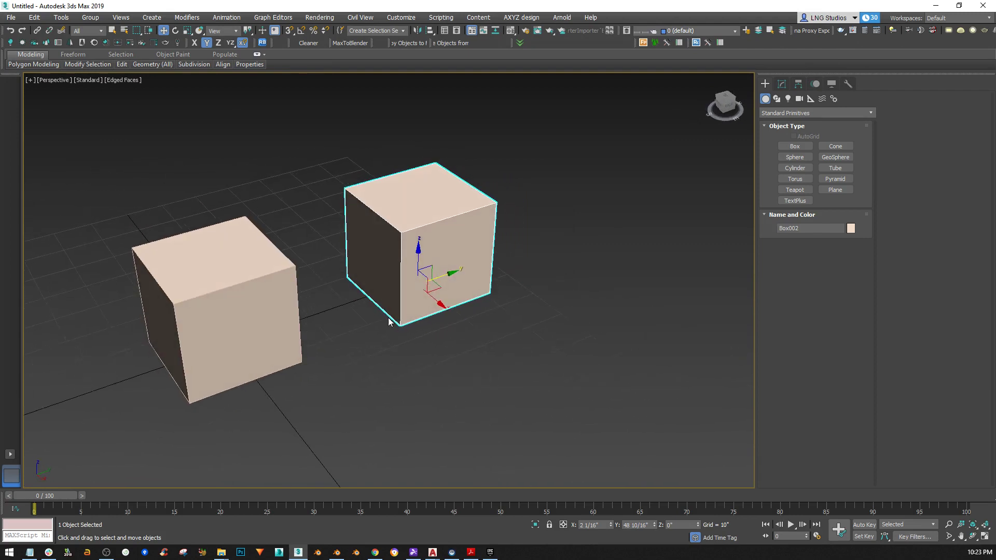
- Lower the copied box's top polygon by about 11 inches and leave polygon editing
click(783, 84)
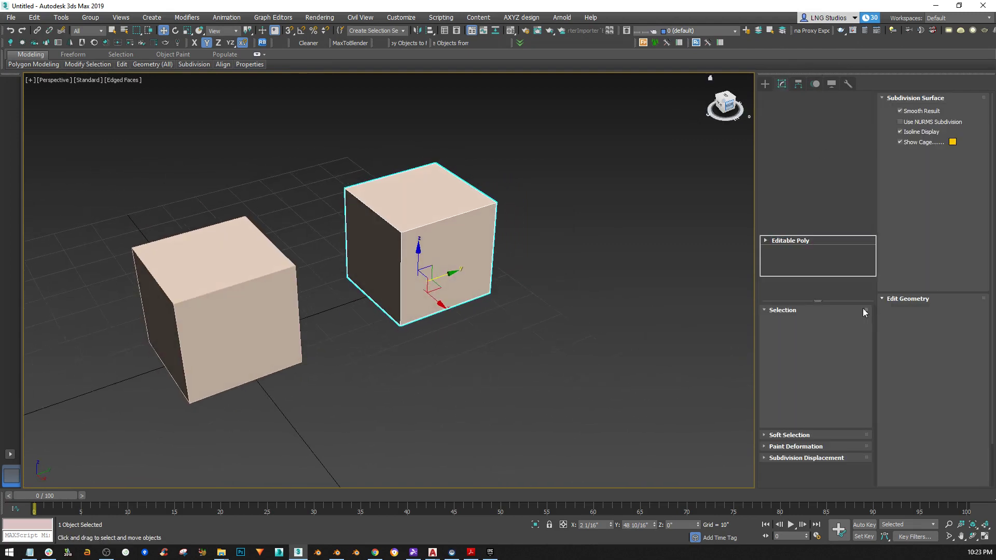
key(4)
click(443, 205)
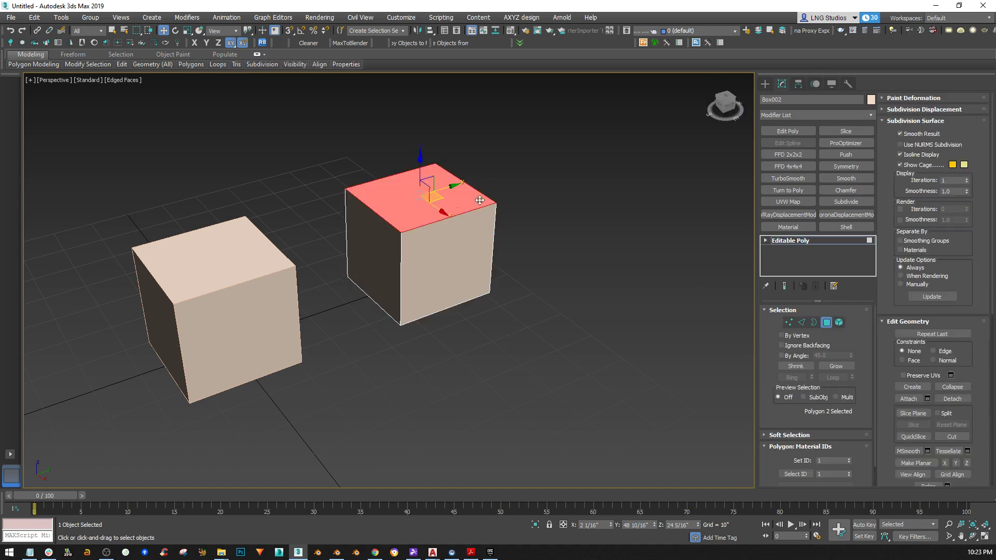
drag(430, 172, 430, 206)
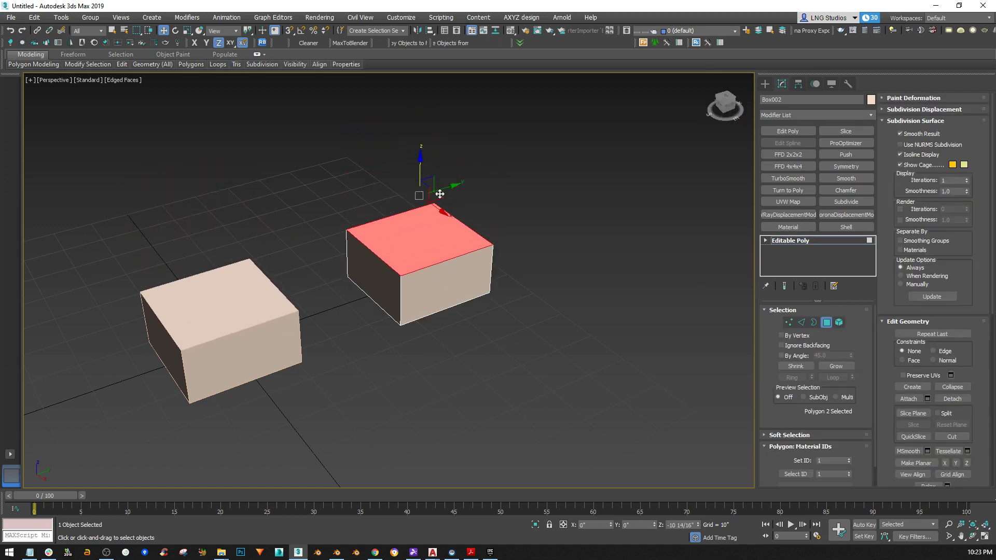
click(827, 322)
click(277, 300)
click(384, 265)
click(211, 351)
click(377, 279)
click(223, 332)
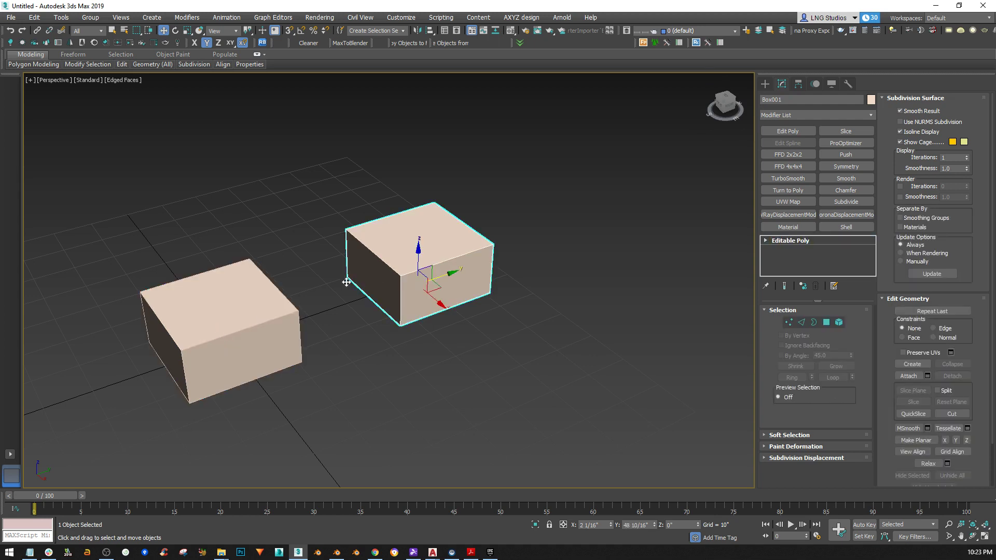
- Make the copied box unique and lower its top polygon to a height of about 9 inches
click(405, 256)
middle_drag(475, 252, 527, 217)
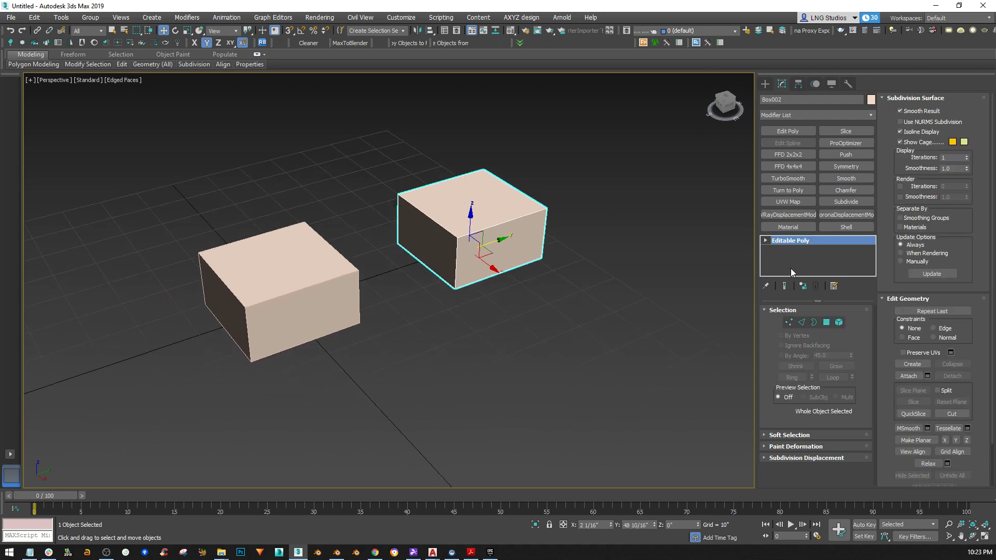
click(807, 287)
click(828, 322)
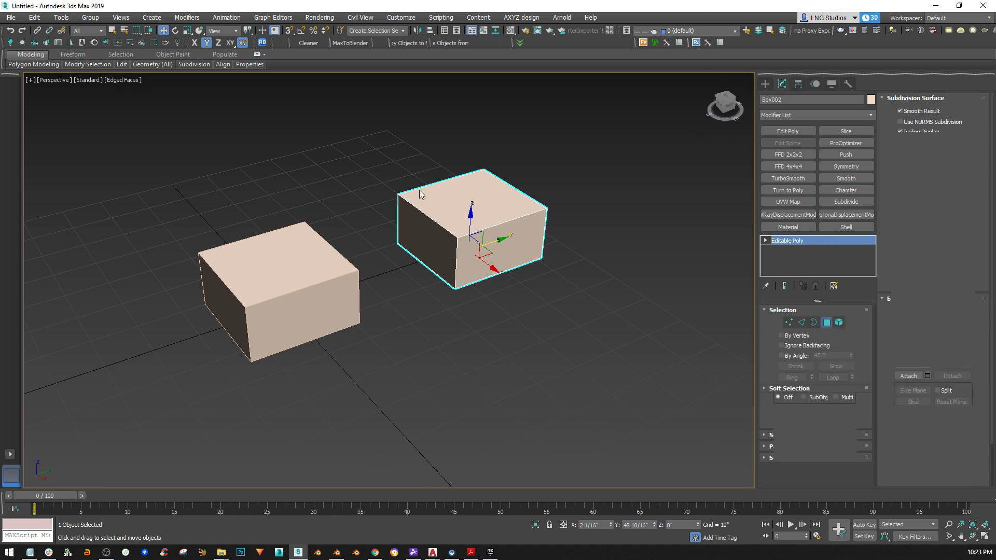
click(429, 188)
mouse_move(473, 188)
mouse_down()
mouse_move(475, 136)
mouse_move(483, 195)
mouse_up()
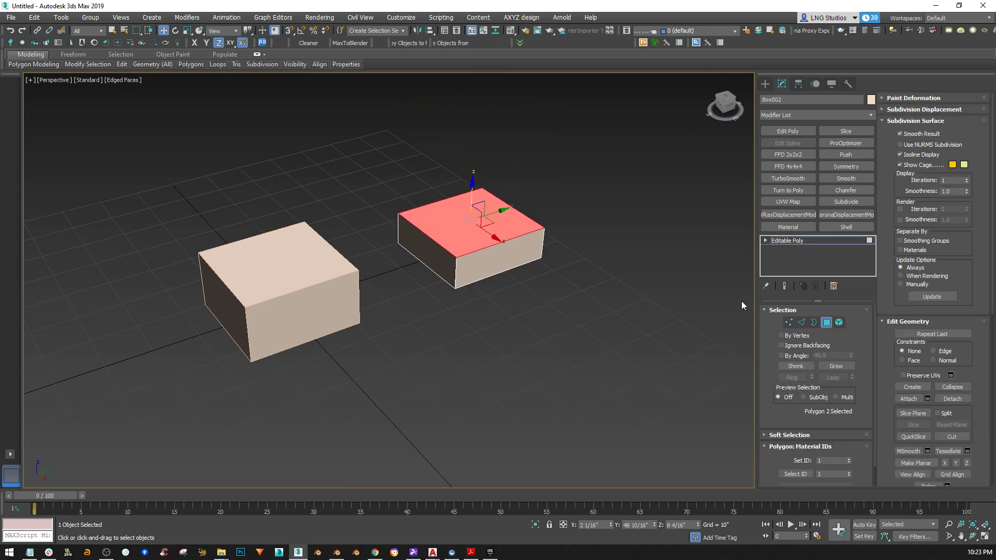
click(827, 322)
- Create a standard primitive sphere behind the two boxes in the perspective scene
click(765, 83)
click(794, 157)
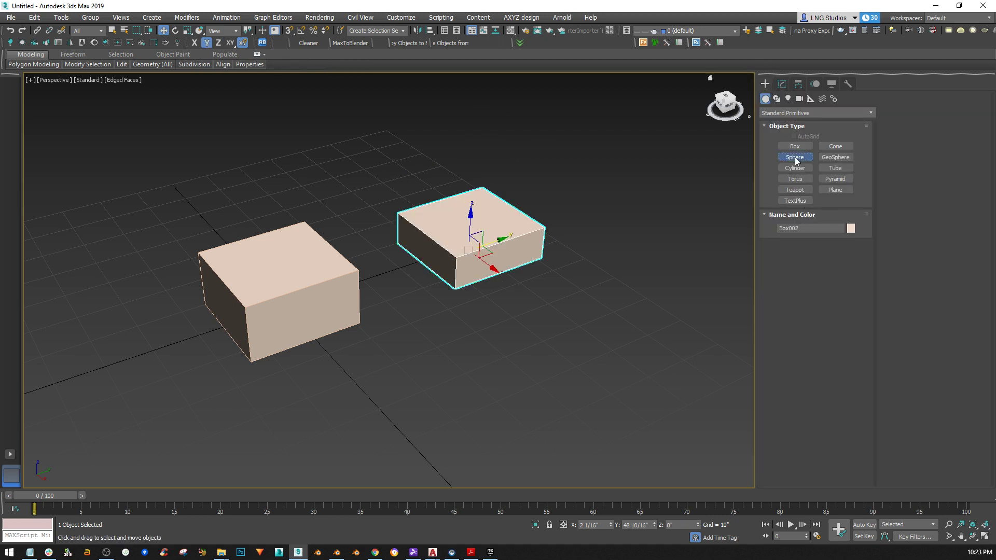
drag(322, 167, 341, 186)
middle_drag(340, 186, 339, 208)
key(w)
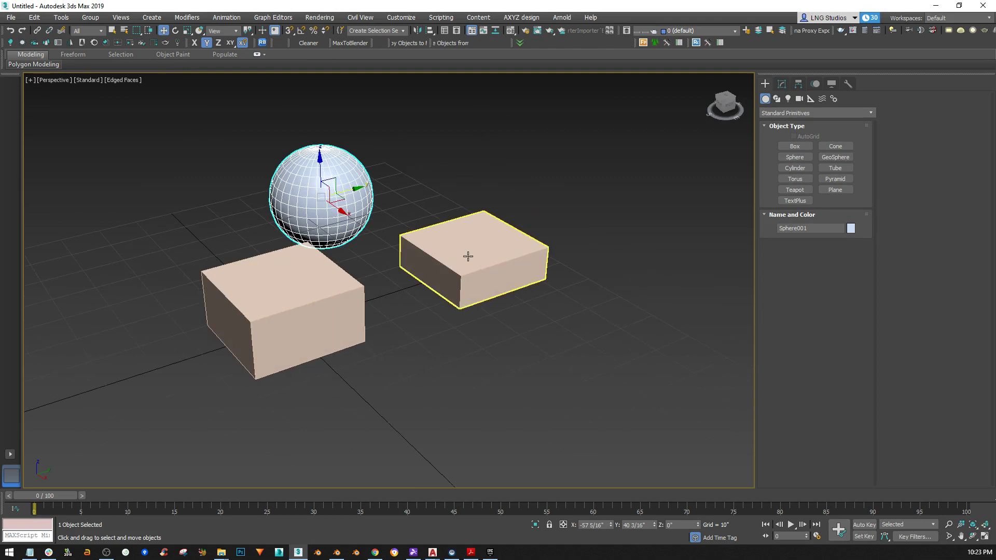
- Select the two boxes and the sphere in turn to examine each object's name and color
click(468, 256)
click(309, 285)
click(318, 213)
click(470, 255)
click(286, 301)
click(316, 182)
click(486, 254)
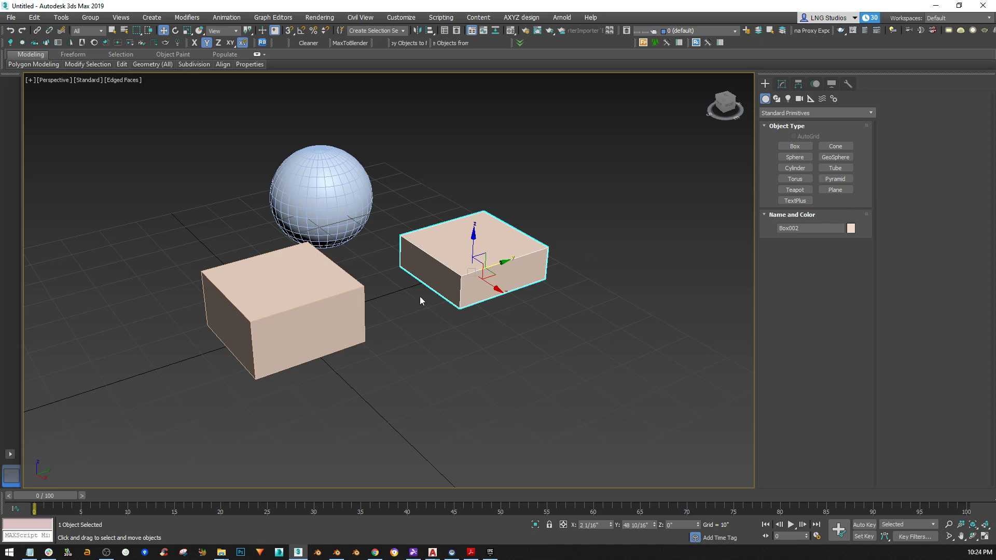
middle_drag(419, 287, 440, 315)
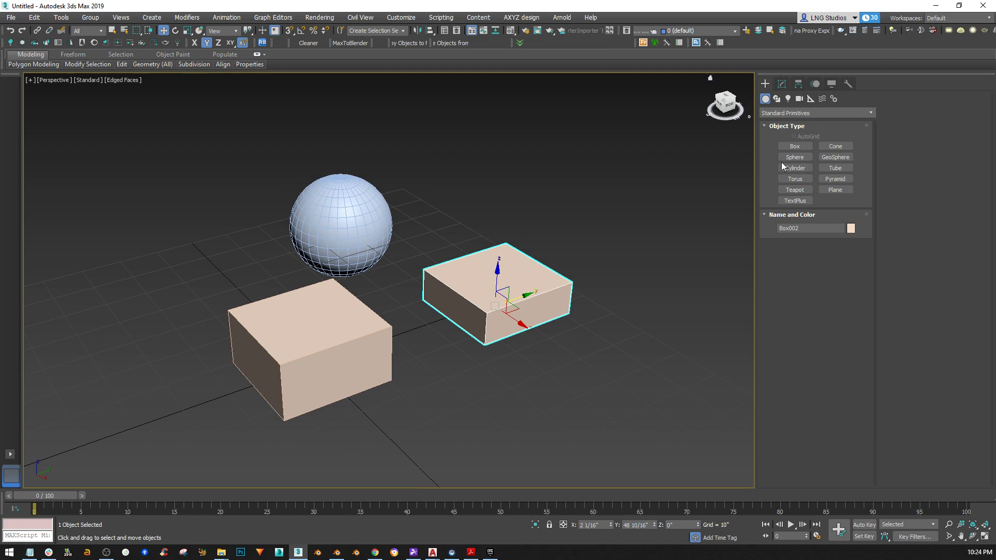
- Switch to Blender and create a linked duplicate of the cube about 4.1 m away along the negative Y axis
click(338, 553)
middle_drag(317, 319, 306, 355)
key(alt+d)
key(y)
click(572, 309)
shift+middle_drag(578, 314, 553, 230)
scroll(524, 241, down, 3)
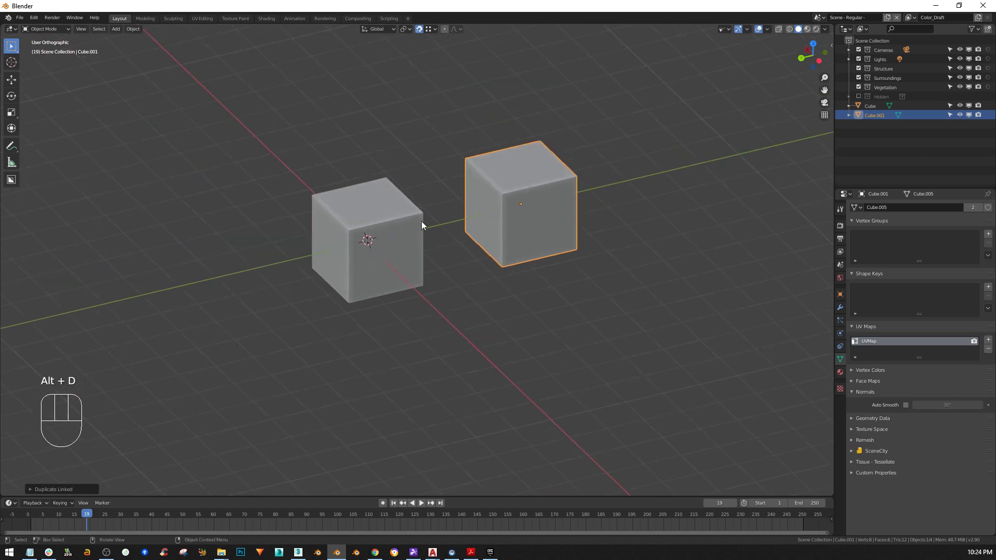
- Edit the linked copy's mesh by pulling one top corner vertex upward and outward, then leave mesh editing
key(Tab)
click(375, 179)
click(404, 167)
key(g)
key(g)
click(372, 193)
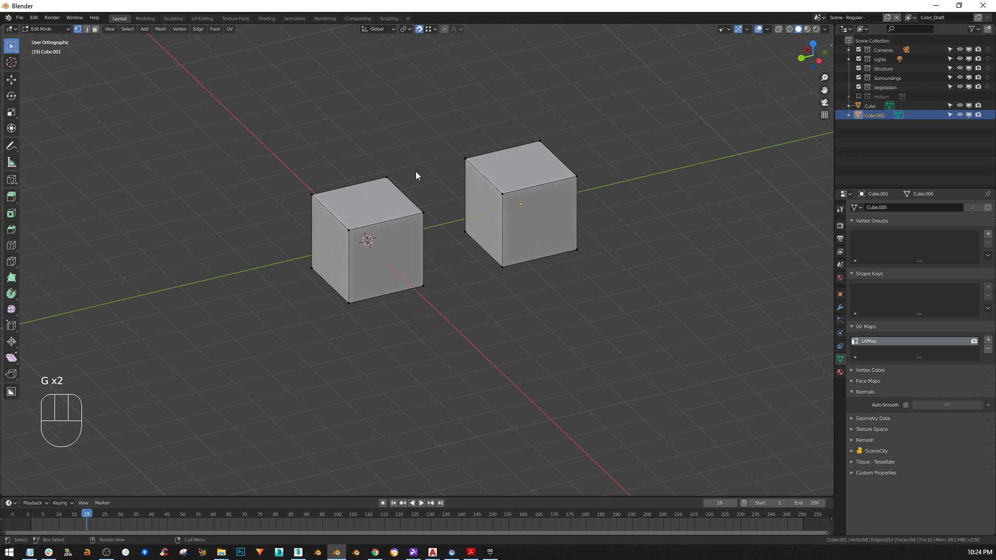
middle_drag(434, 199, 468, 197)
click(392, 168)
key(g)
click(429, 146)
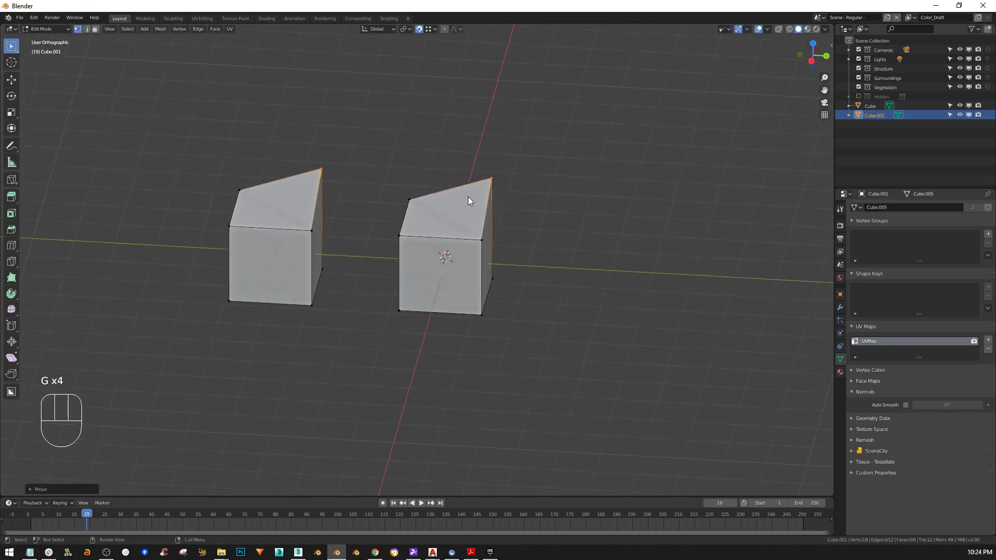
shift+middle_drag(282, 211, 465, 240)
key(Tab)
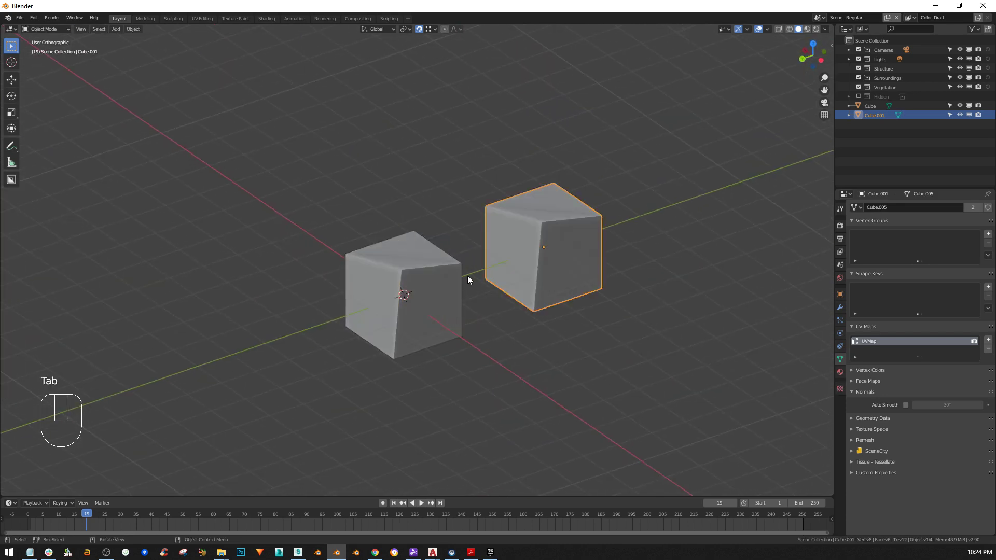
- Select the original cube, move the same top corner vertex to a new position in its mesh, and leave mesh editing
click(411, 258)
key(Tab)
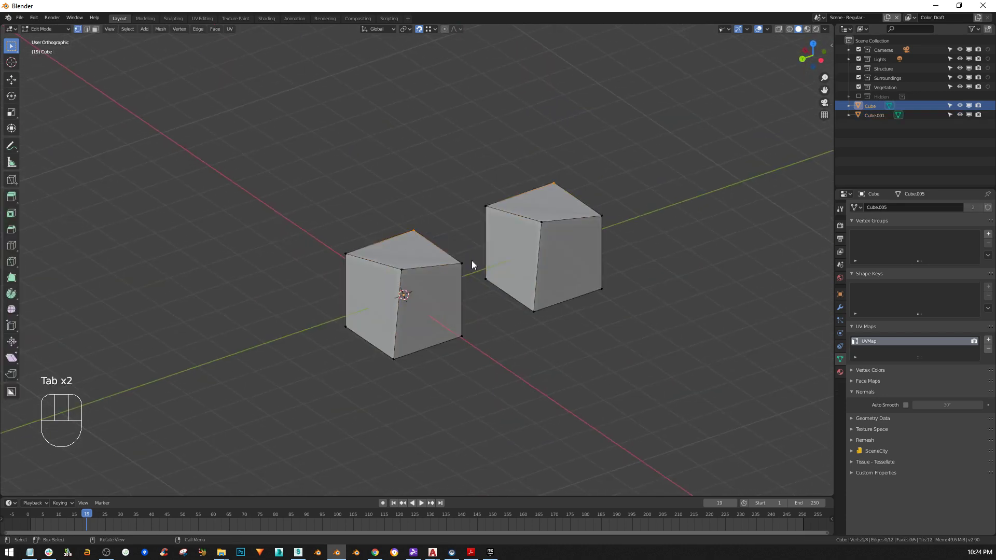
key(g)
click(574, 359)
middle_drag(574, 359, 370, 188)
key(Tab)
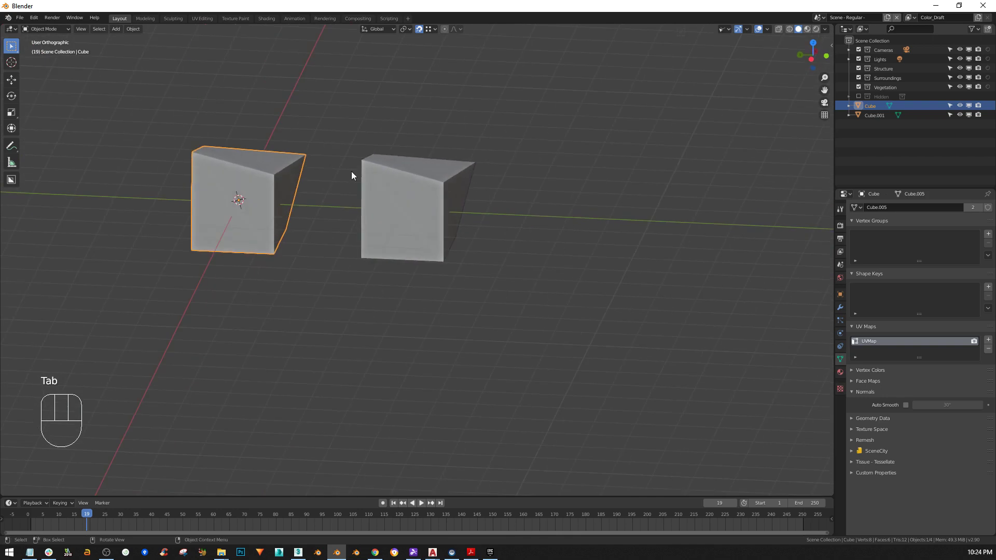
middle_drag(406, 222, 366, 235)
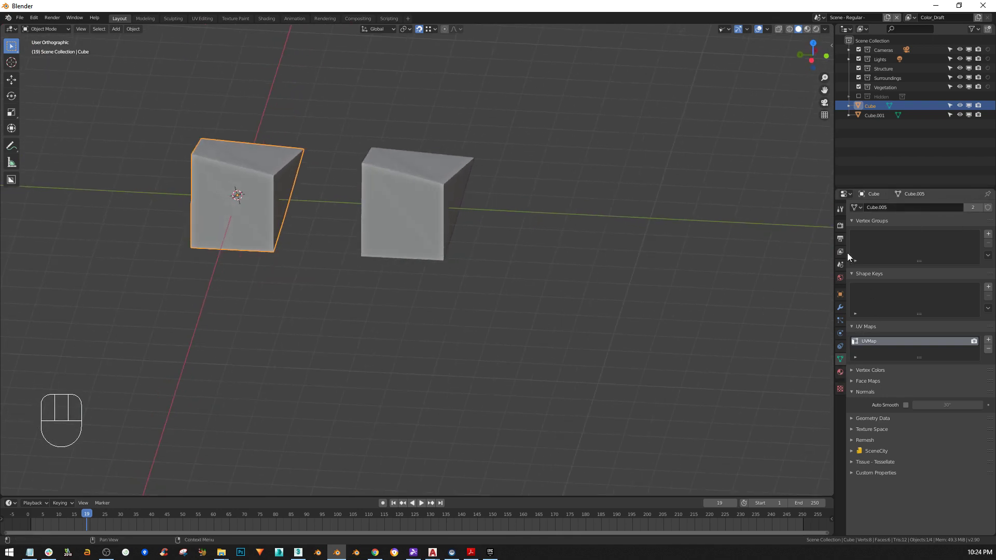
- Show the object properties and select both cubes in turn to compare their object names
click(839, 294)
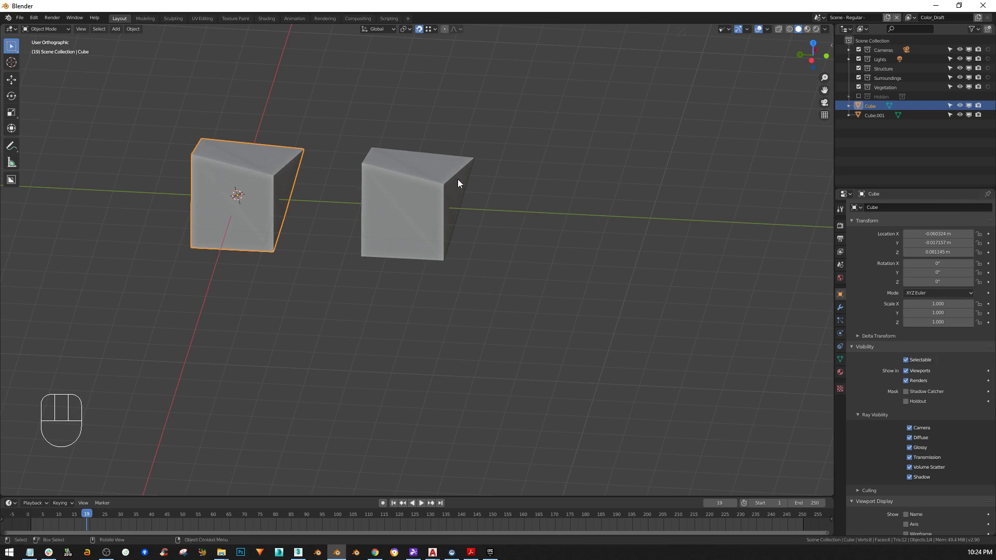
click(416, 179)
click(262, 200)
click(438, 206)
click(173, 204)
click(414, 203)
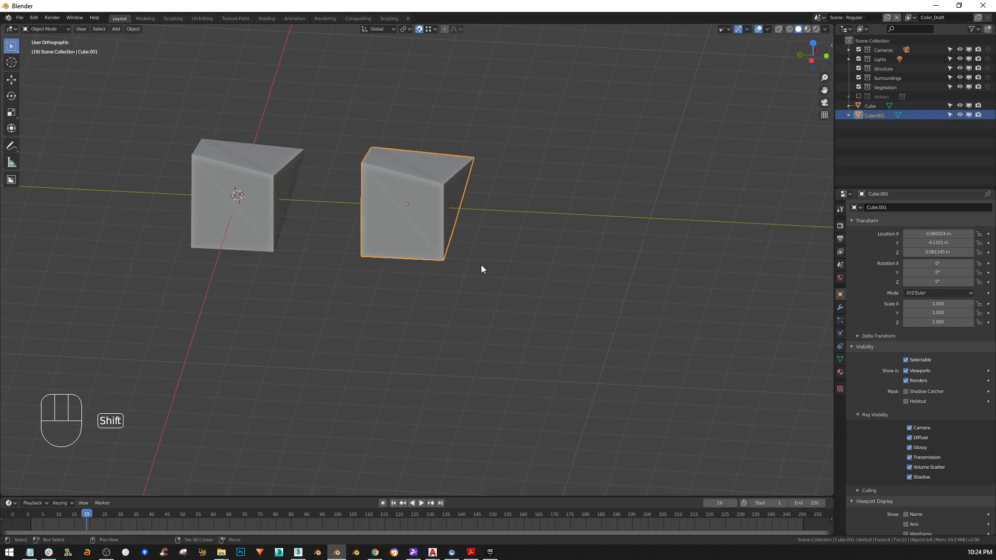
- Create a third linked cube about 4.1 m beyond the second along the negative Y axis and check each cube's object name
key(alt+d)
click(697, 269)
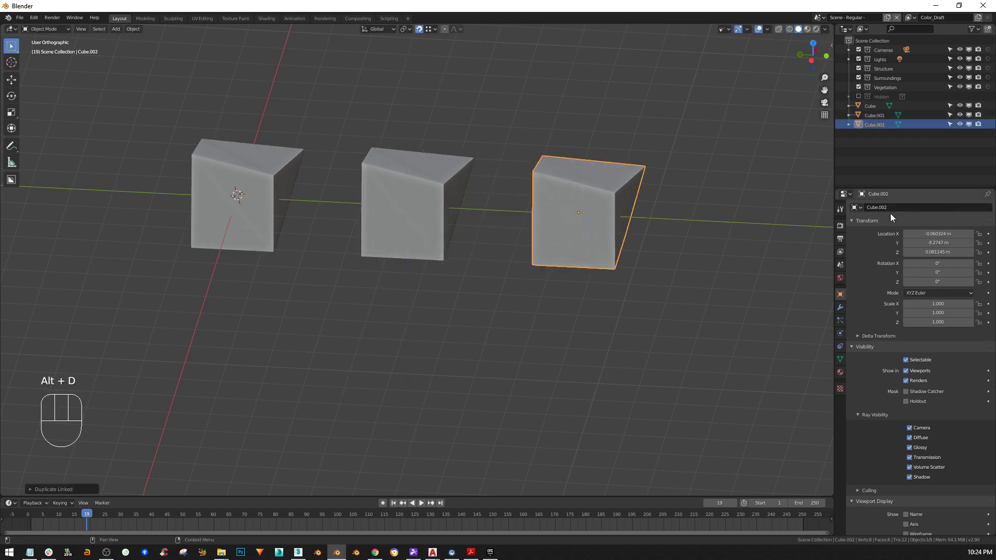
click(397, 188)
click(270, 191)
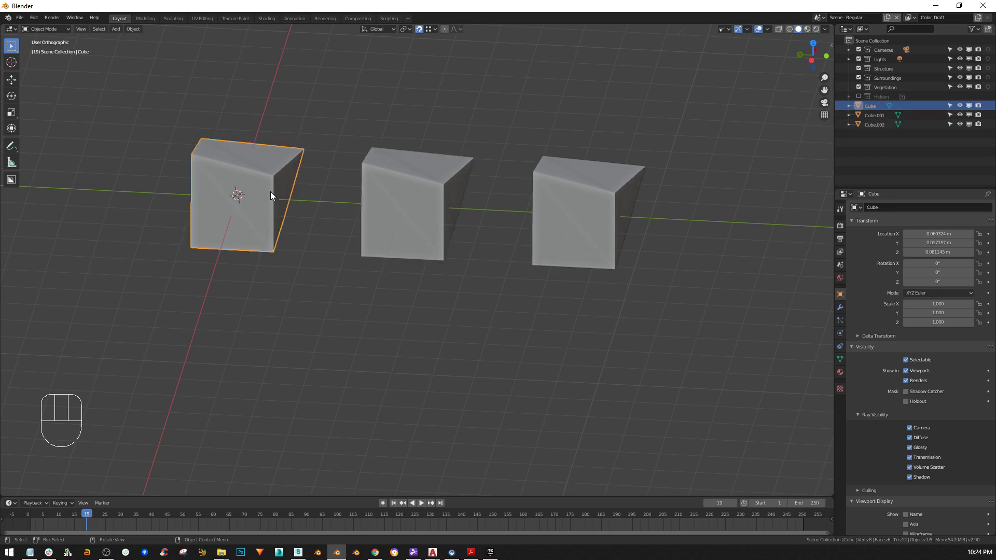
click(423, 189)
click(584, 188)
mouse_move(584, 187)
middle_down()
mouse_move(399, 189)
mouse_move(293, 263)
mouse_move(266, 263)
mouse_move(440, 250)
mouse_move(493, 269)
middle_up()
scroll(462, 254, up, 2)
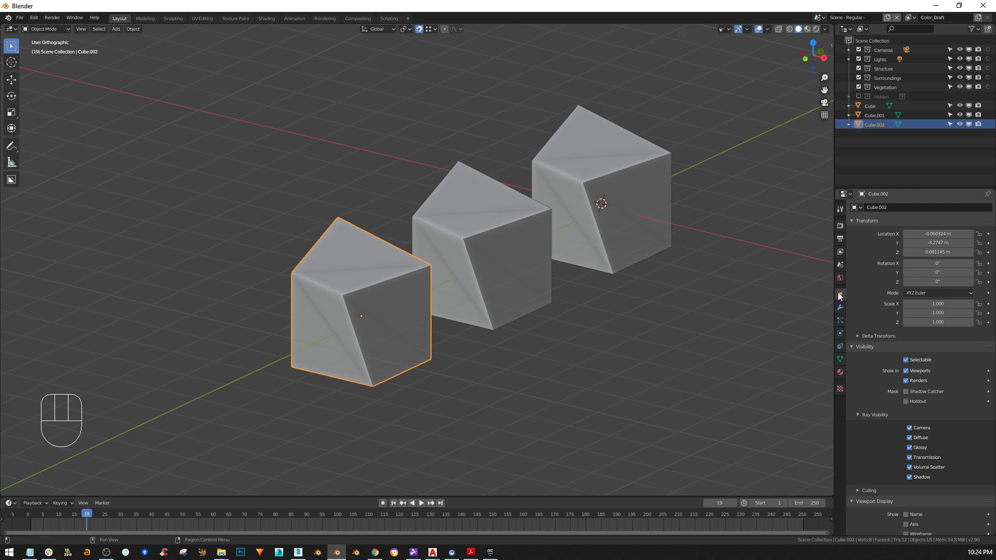
- Show the mesh data properties and select the three cubes in turn to compare their mesh data names and user counts
click(840, 360)
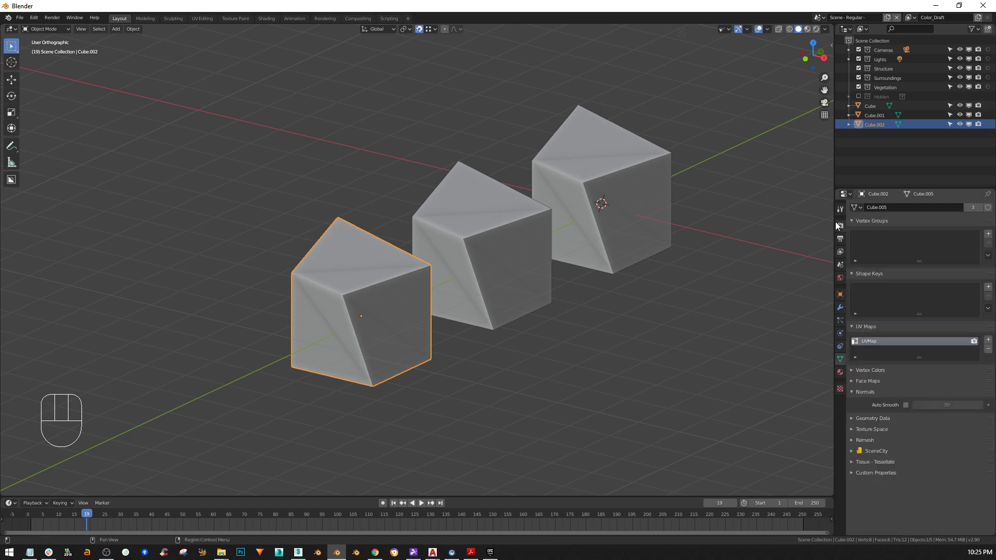
alt+drag(674, 223, 505, 248)
click(505, 253)
click(690, 165)
middle_drag(466, 267, 600, 263)
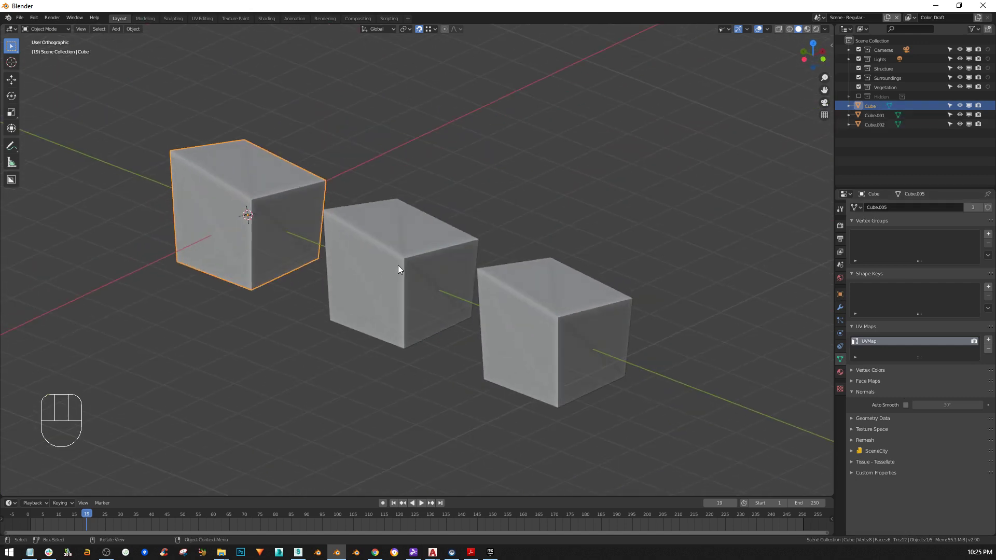
middle_drag(516, 290, 379, 331)
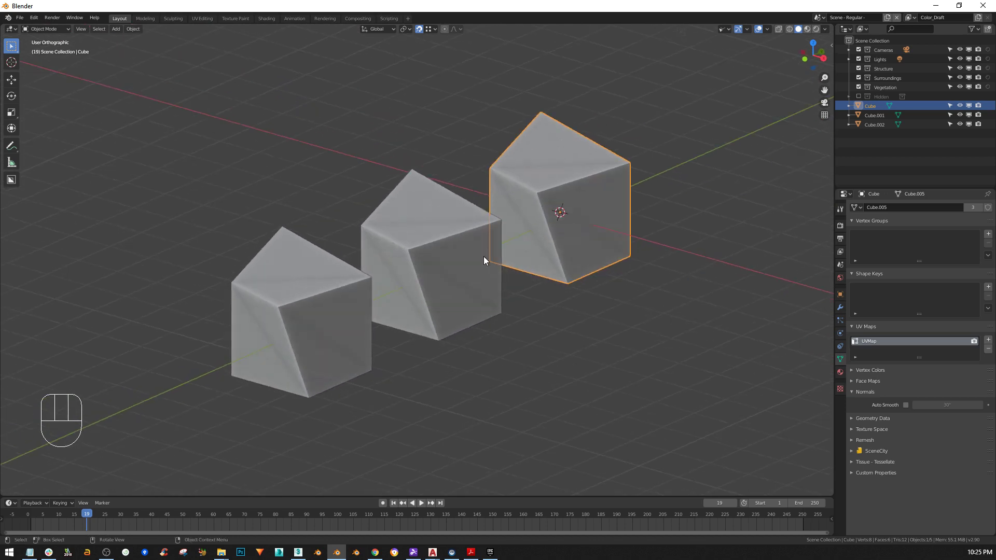
click(455, 263)
click(344, 307)
shift+middle_drag(436, 304, 462, 316)
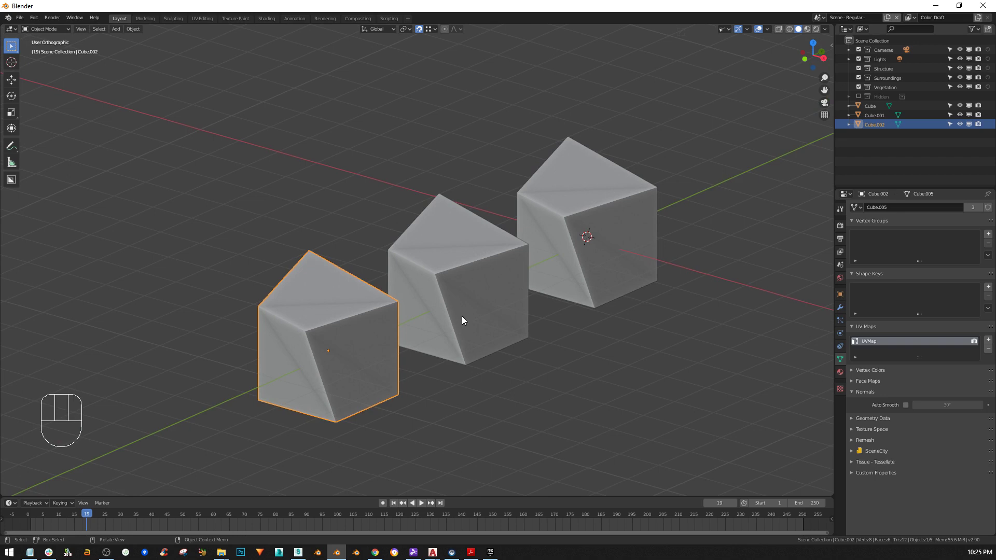
click(461, 265)
click(596, 217)
click(466, 275)
click(347, 324)
click(471, 272)
click(596, 228)
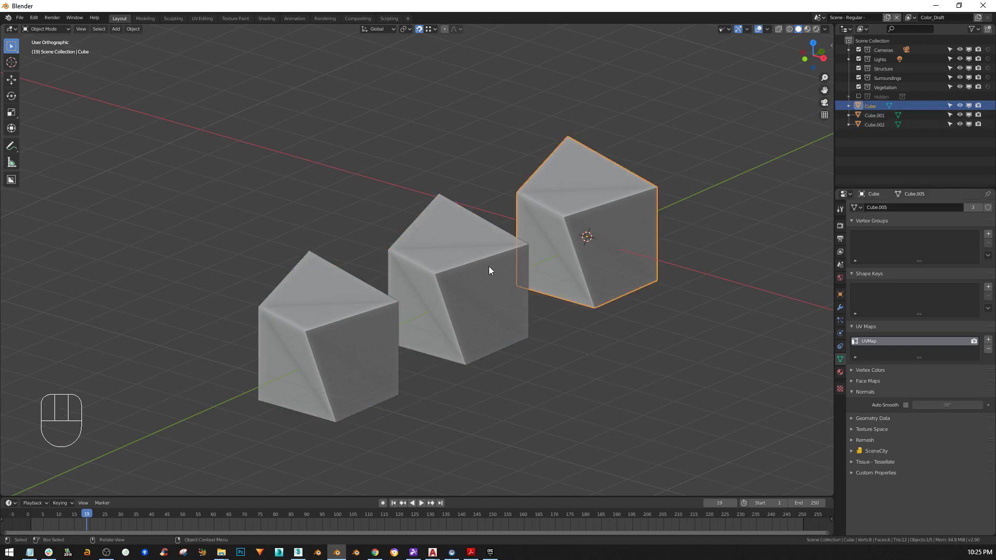
- Make the original cube's mesh data single-user and pull two of its top corner vertices about 2.8 m upward and outward
mouse_move(533, 297)
middle_down()
mouse_move(592, 311)
mouse_move(538, 312)
middle_up()
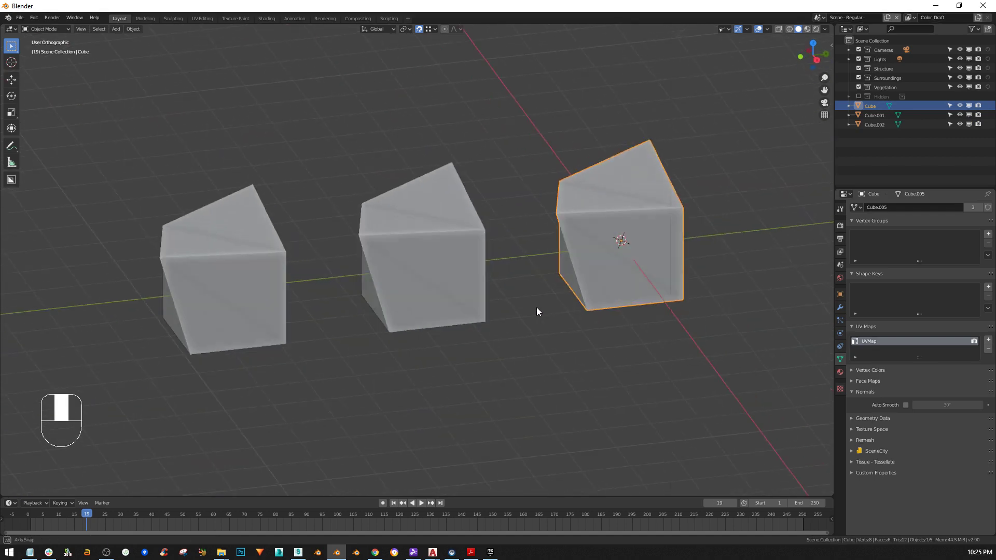
click(969, 208)
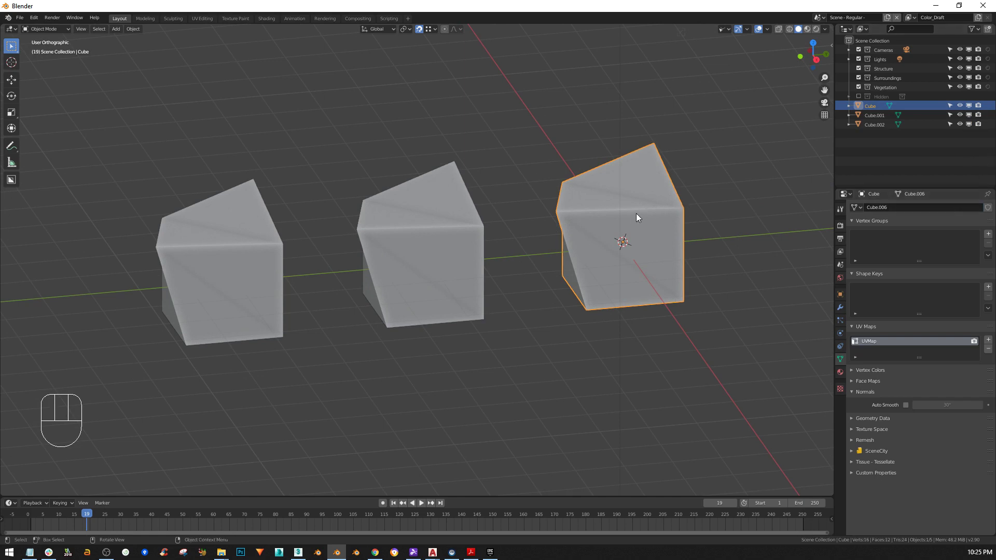
key(Tab)
key(g)
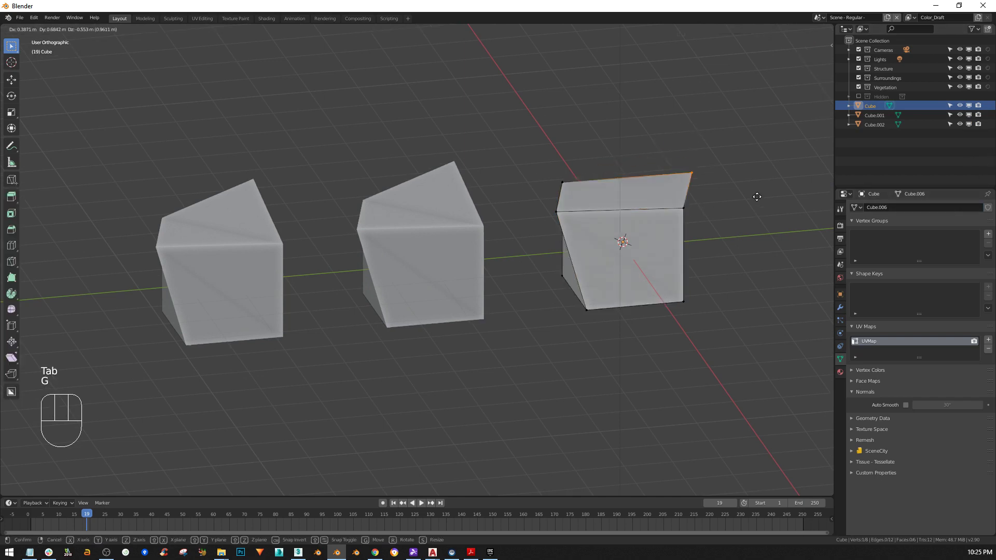
click(771, 218)
shift+click(693, 226)
key(g)
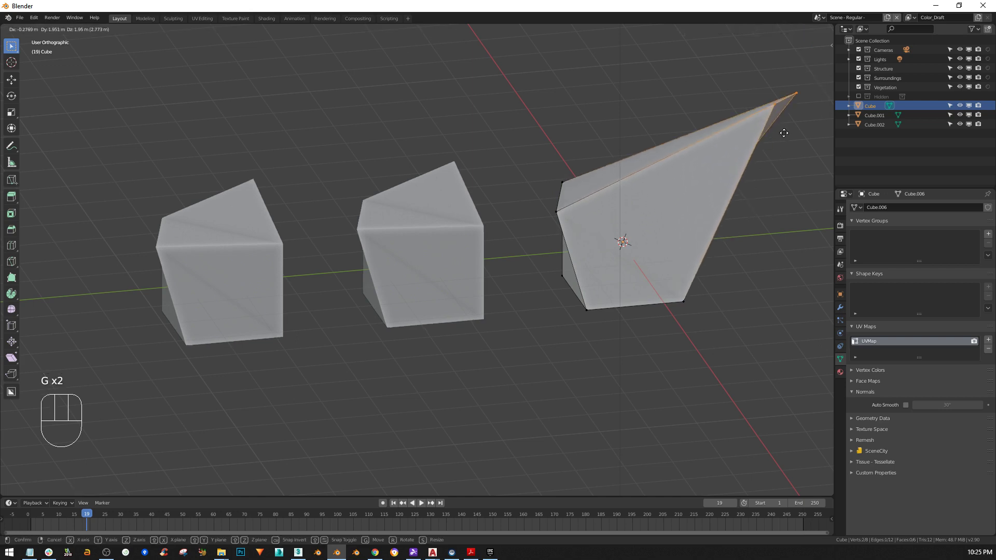
click(782, 129)
key(Tab)
middle_drag(616, 208, 687, 189)
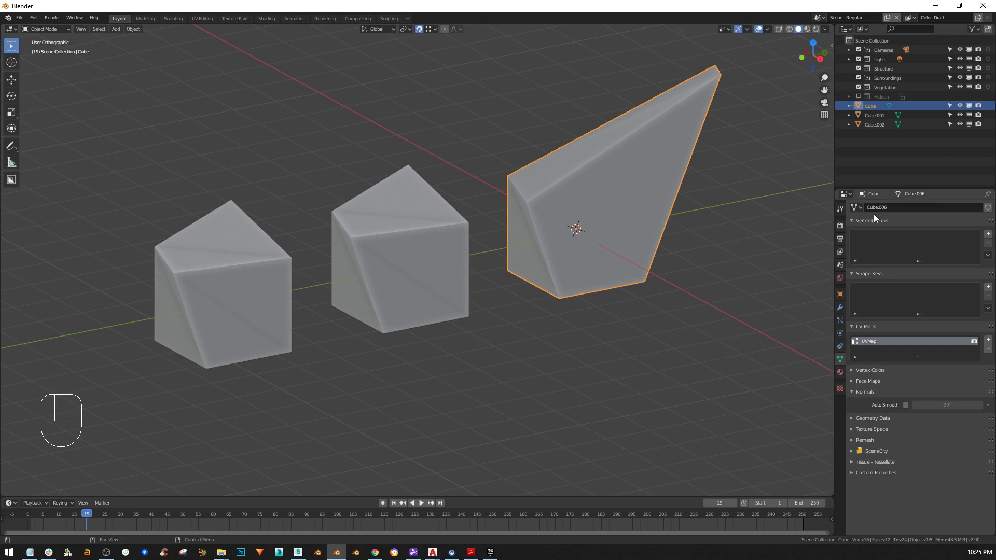
- Select the two remaining linked cubes in turn to examine the mesh data they share
click(445, 256)
click(237, 286)
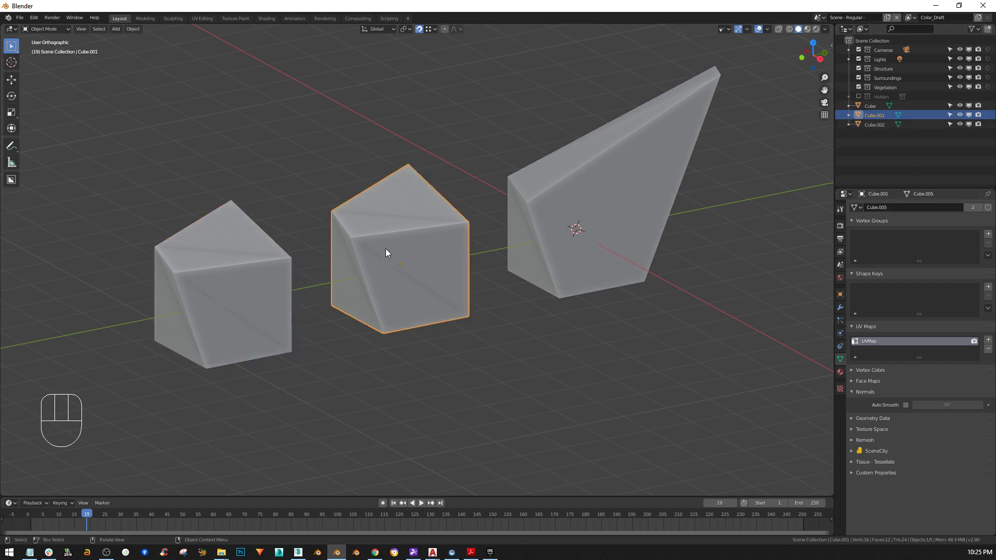
click(409, 258)
click(241, 294)
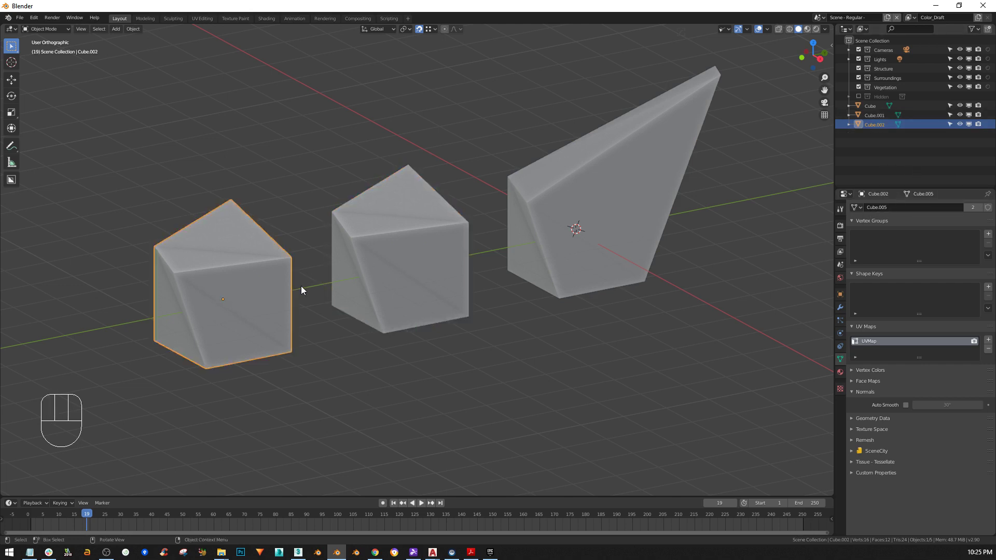
click(415, 260)
- Return to the object properties and check the object name of each of the three shapes
click(840, 294)
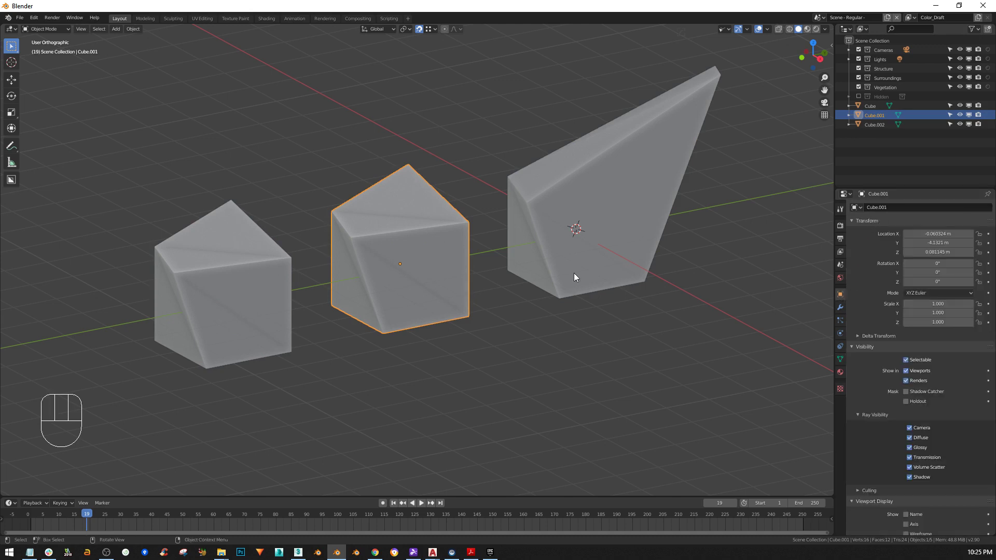
click(551, 209)
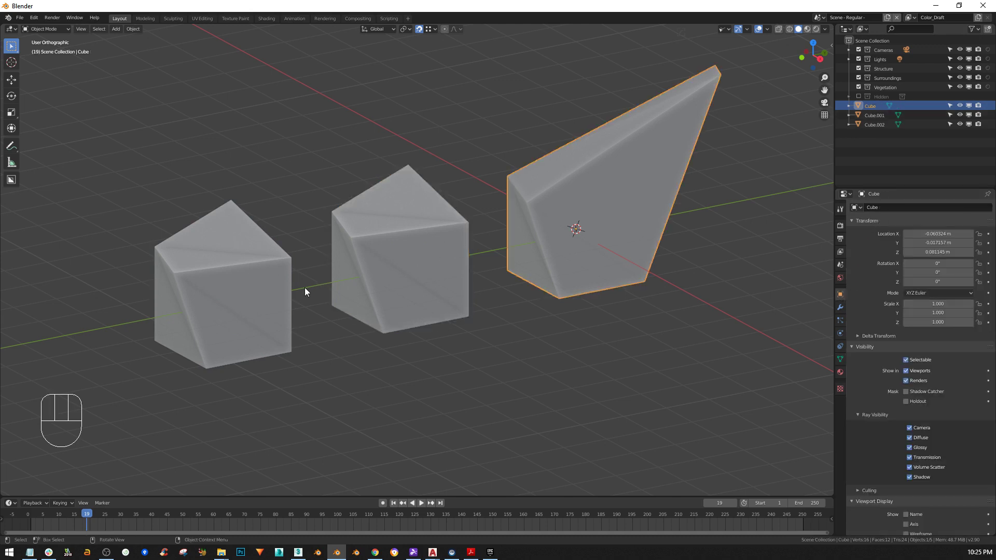
click(403, 254)
click(280, 281)
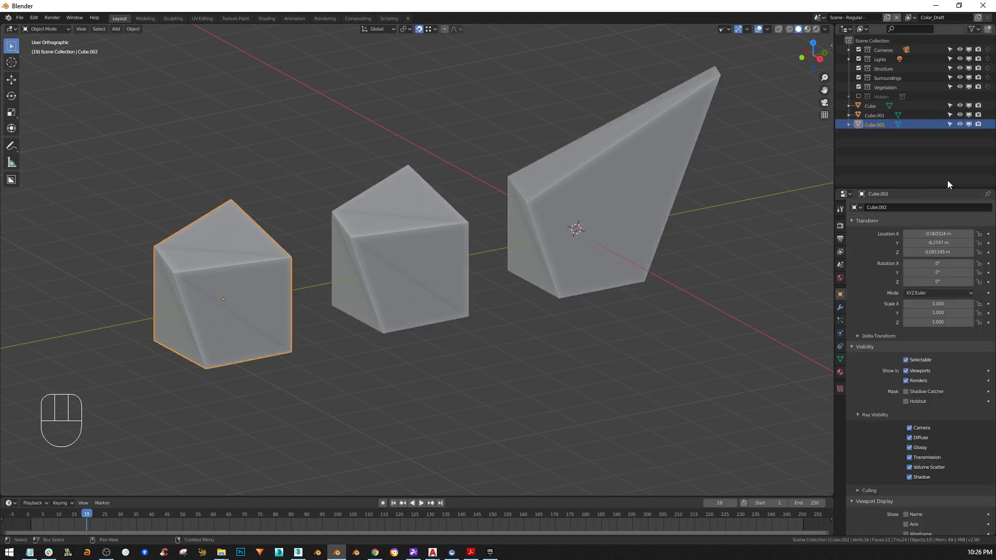
- Show the mesh data properties again and compare the linked cubes' mesh data name with that of the stretched shape
click(840, 359)
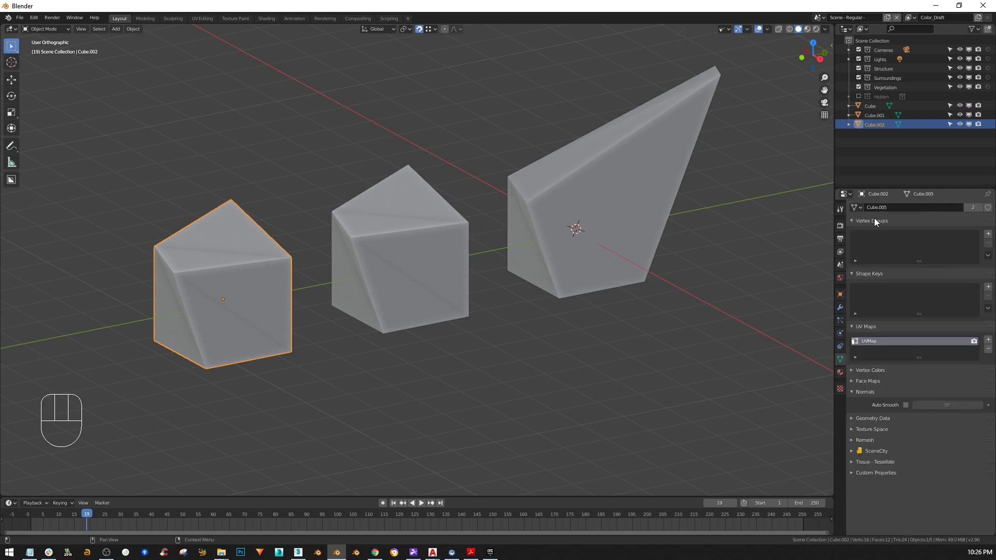
click(419, 267)
click(262, 288)
click(417, 263)
click(267, 288)
click(425, 252)
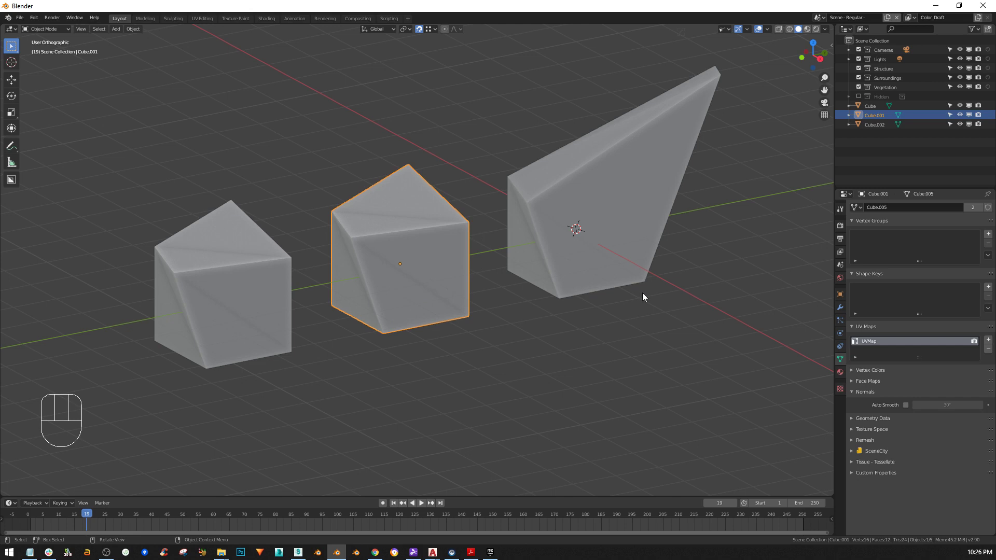
middle_drag(399, 326, 424, 369)
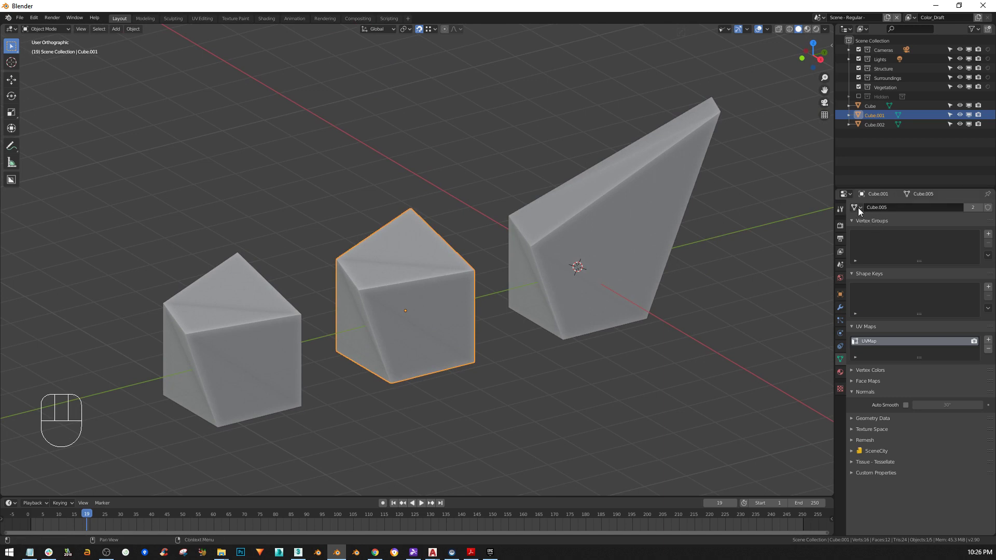
click(649, 238)
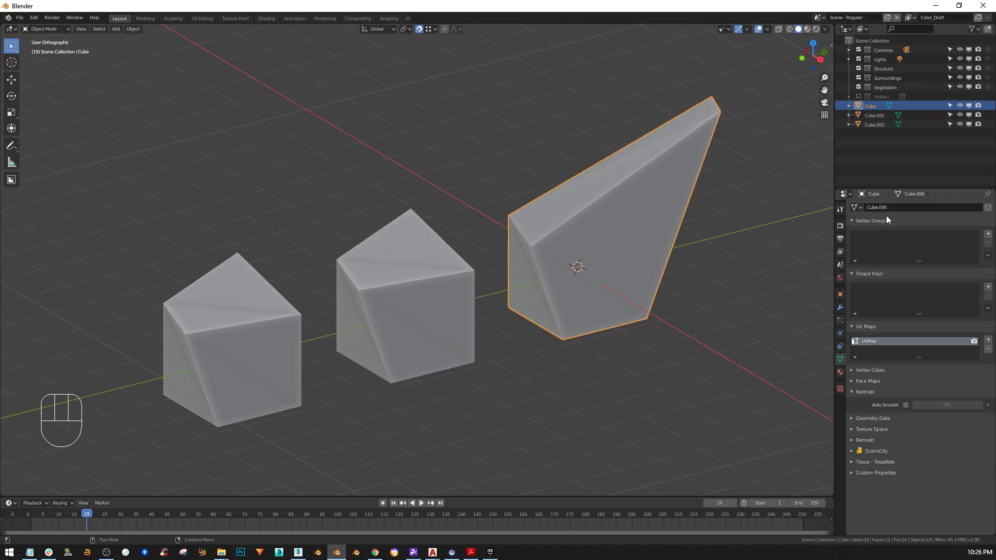
- Assign the stretched shape's mesh data, Cube.006, to the middle cube
click(366, 292)
click(856, 207)
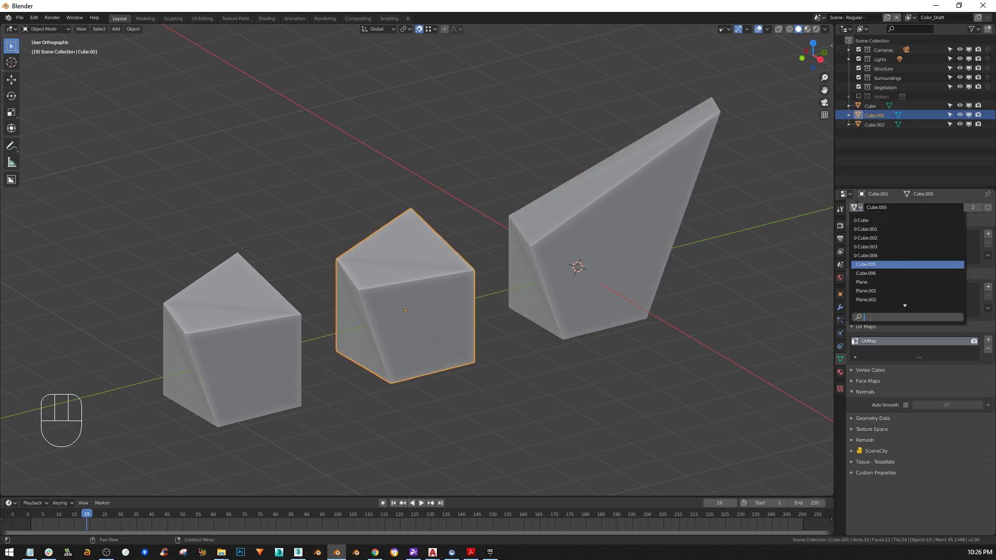
click(865, 272)
middle_drag(551, 235, 549, 208)
- Edit the middle shape's mesh and move its two stretched top corner vertices back inward and slightly down
key(Tab)
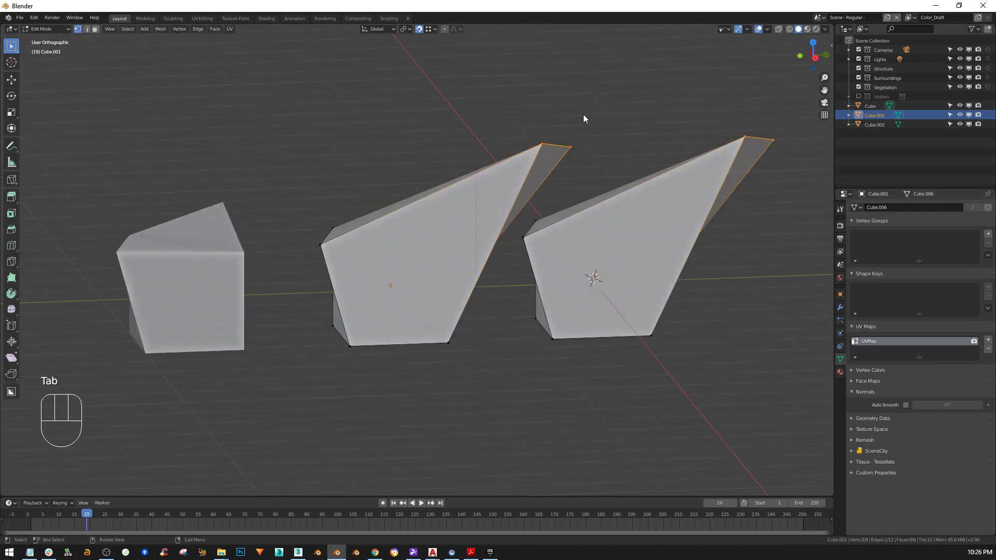
key(g)
click(583, 140)
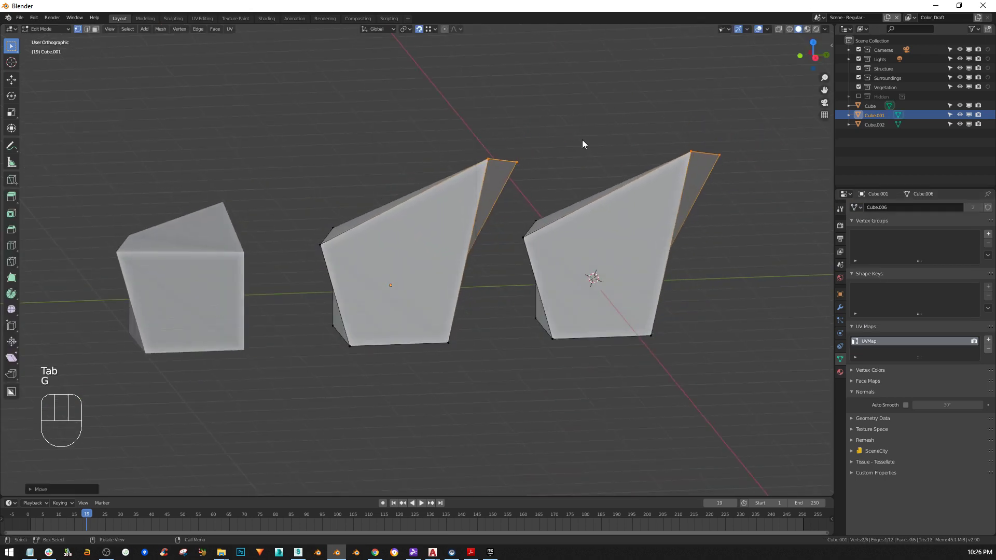
key(Tab)
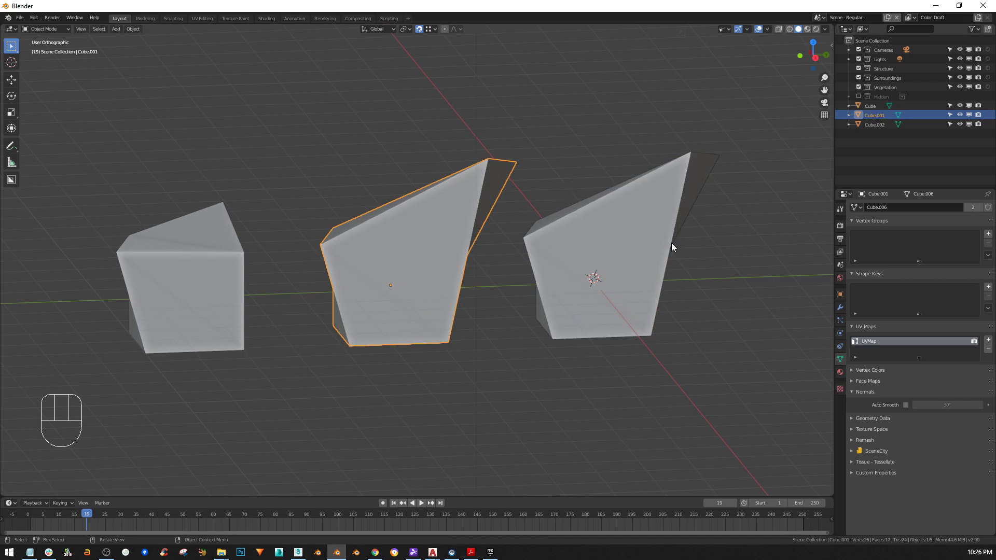
- Assign the mesh data Cube.005 to the original Cube object
click(871, 106)
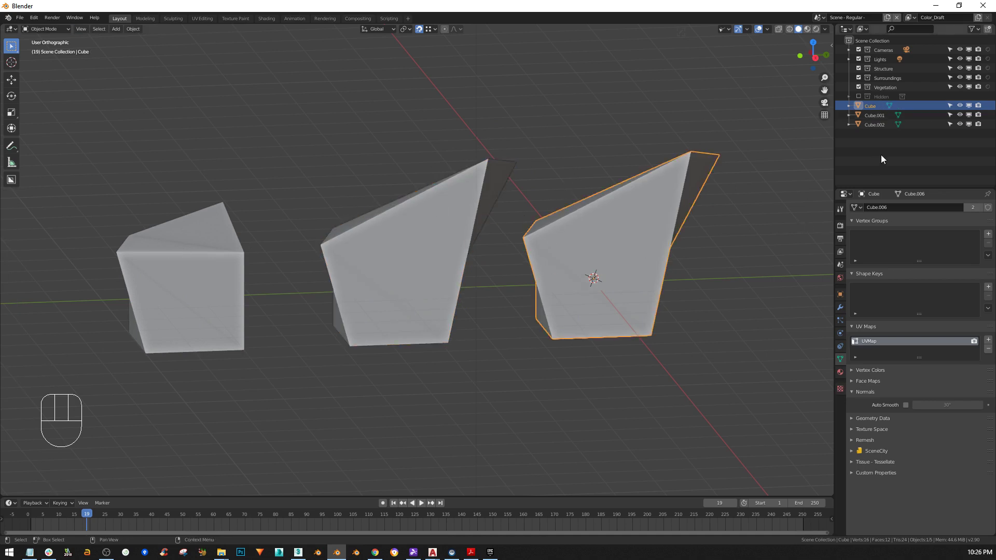
click(856, 207)
click(885, 265)
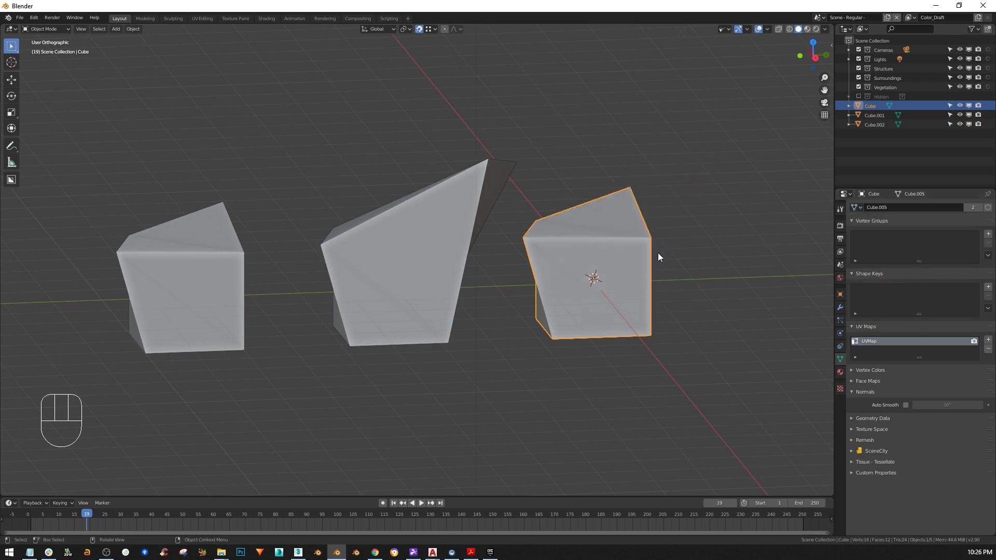
- Select all three shapes and shift them together along the global Y axis and the global X axis
middle_drag(484, 250, 422, 250)
middle_drag(619, 246, 590, 217)
shift+click(518, 215)
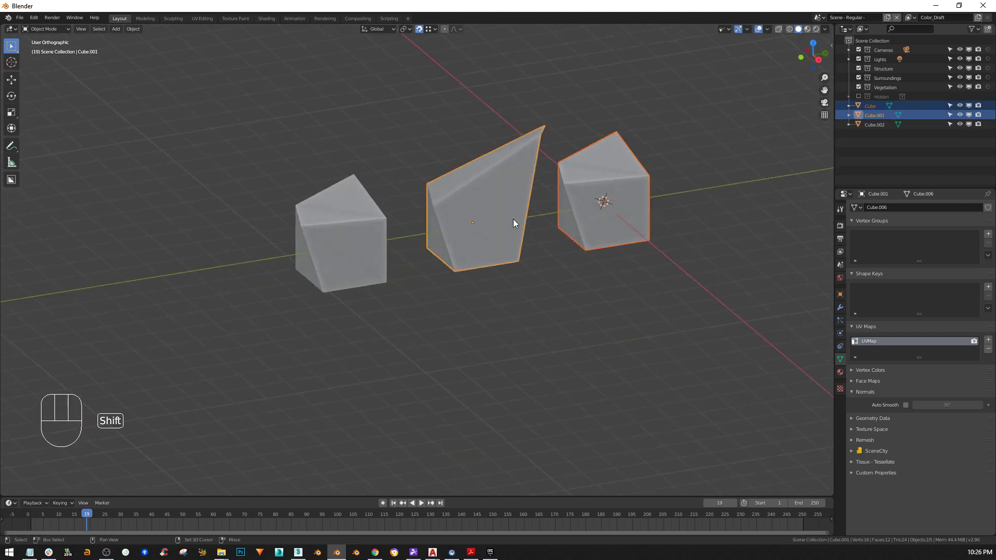
shift+click(322, 267)
shift+middle_drag(322, 267, 265, 300)
key(g)
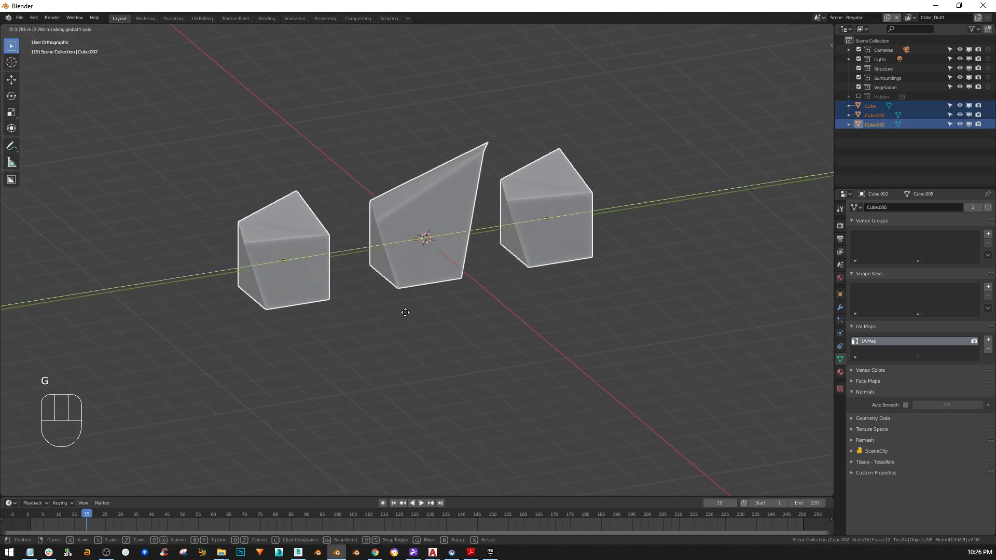
click(425, 312)
middle_drag(424, 312, 559, 309)
key(g)
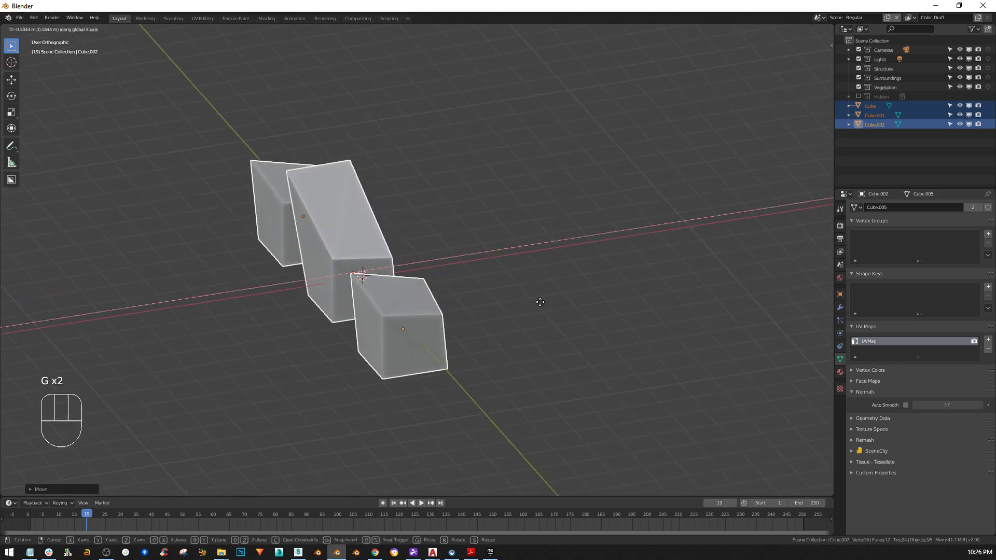
click(459, 303)
middle_drag(459, 308, 449, 347)
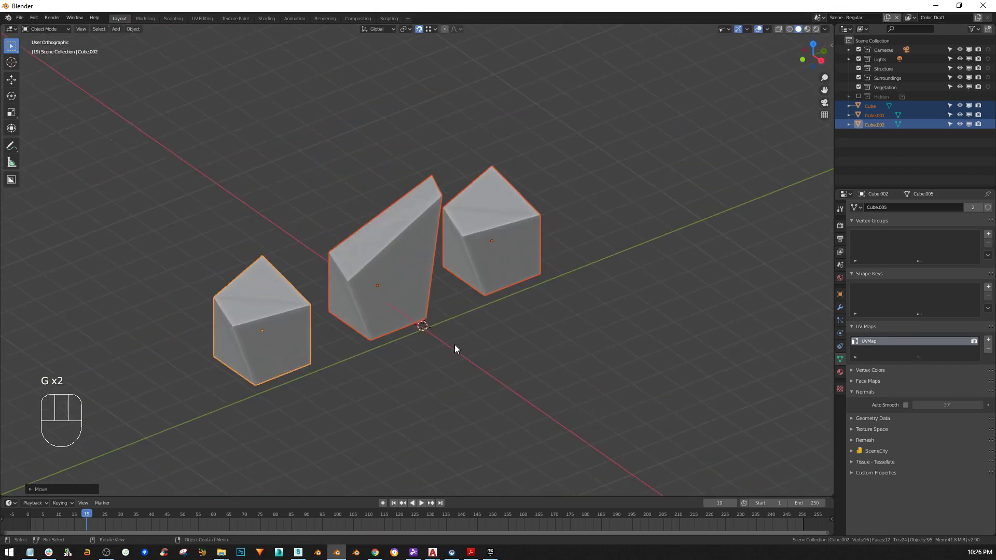
- Scale the original Cube object up to about twice its size and move it away from the middle shape
scroll(452, 343, up, 3)
scroll(451, 338, down, 4)
click(484, 271)
mouse_move(484, 271)
middle_down()
mouse_move(464, 293)
mouse_move(481, 287)
middle_up()
key(s)
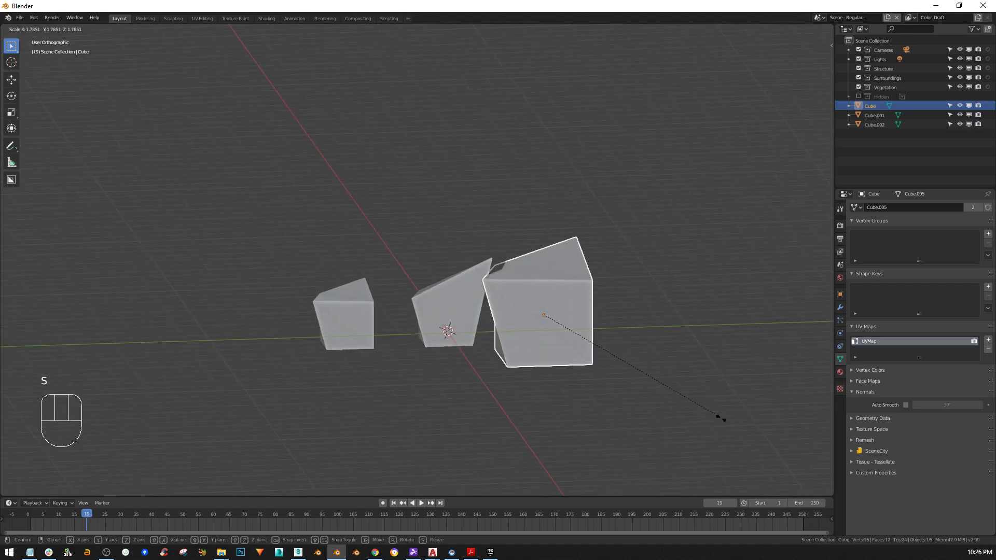
click(635, 405)
key(g)
click(636, 360)
shift+middle_drag(636, 361, 534, 283)
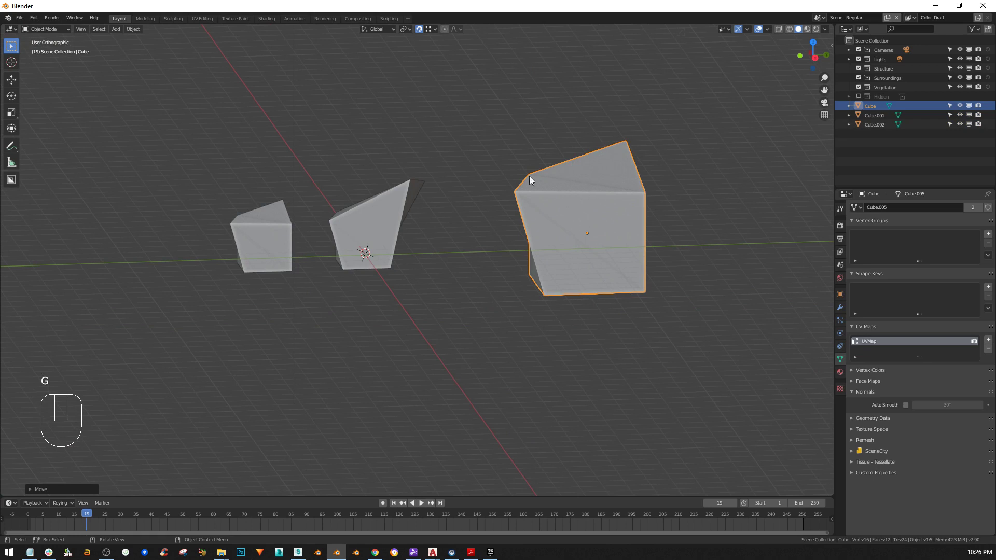
- Assign the mesh data Cube.006 to the enlarged Cube object
mouse_move(383, 216)
middle_down()
mouse_move(398, 245)
mouse_move(381, 210)
middle_up()
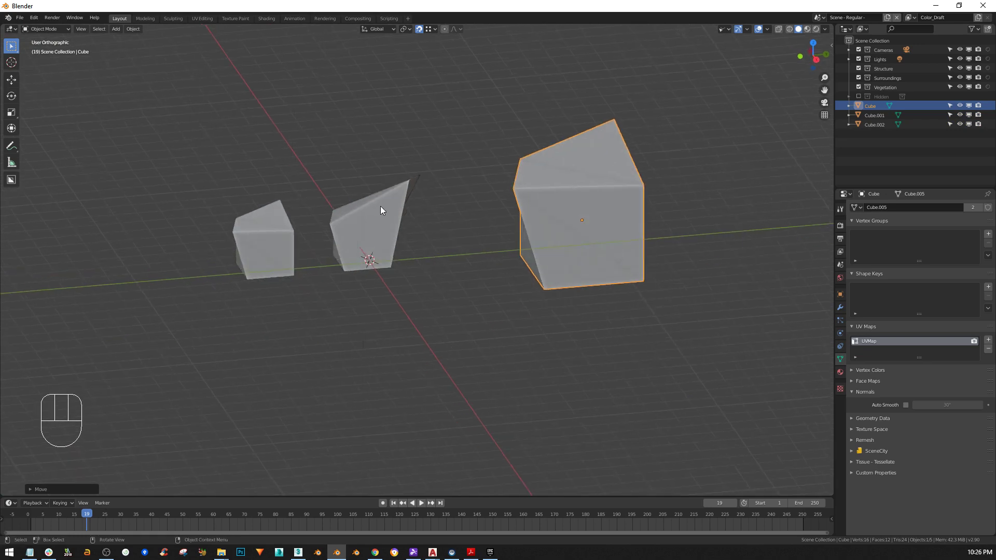
click(856, 208)
click(885, 273)
middle_drag(602, 229, 615, 179)
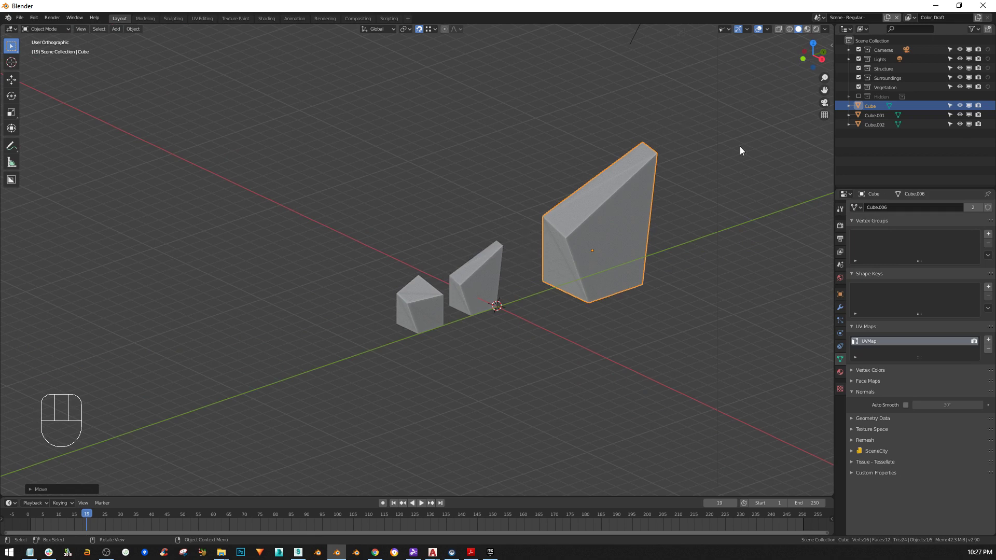
- Select all three shapes and delete them from the scene
drag(740, 150, 381, 343)
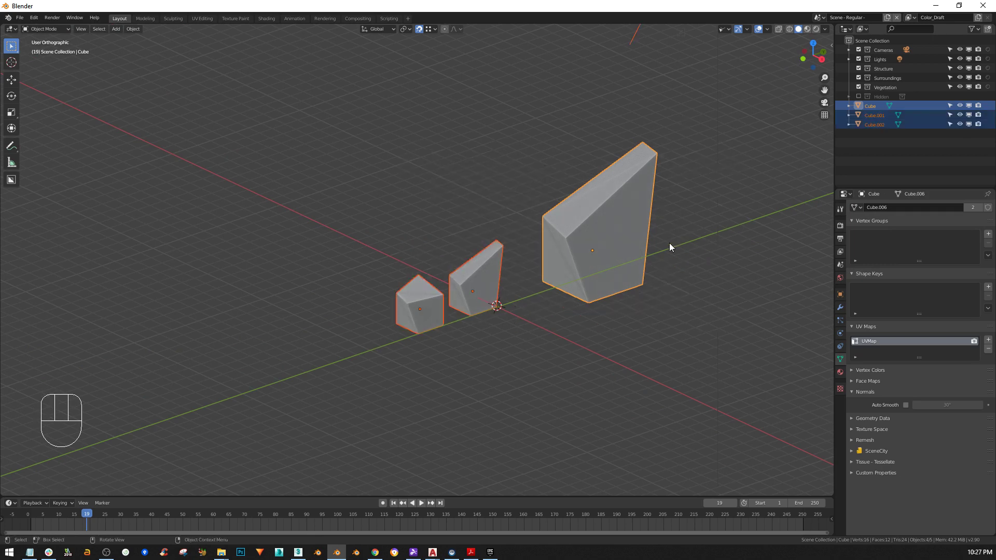
key(x)
click(575, 279)
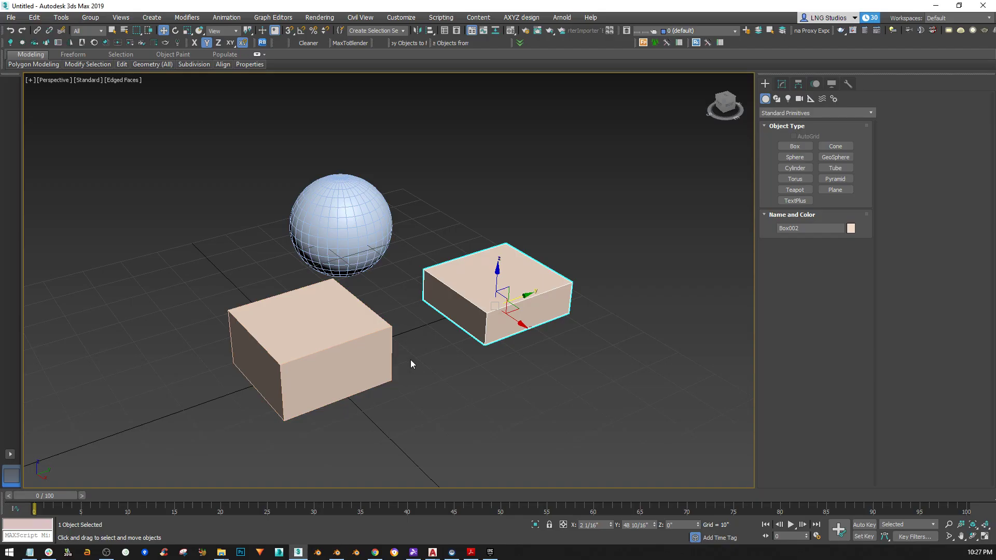
- Switch to 3ds Max and select the flat box's mesh at Element sub-object level
middle_drag(410, 359, 374, 372)
click(444, 384)
click(466, 333)
alt+middle_drag(467, 333, 383, 338)
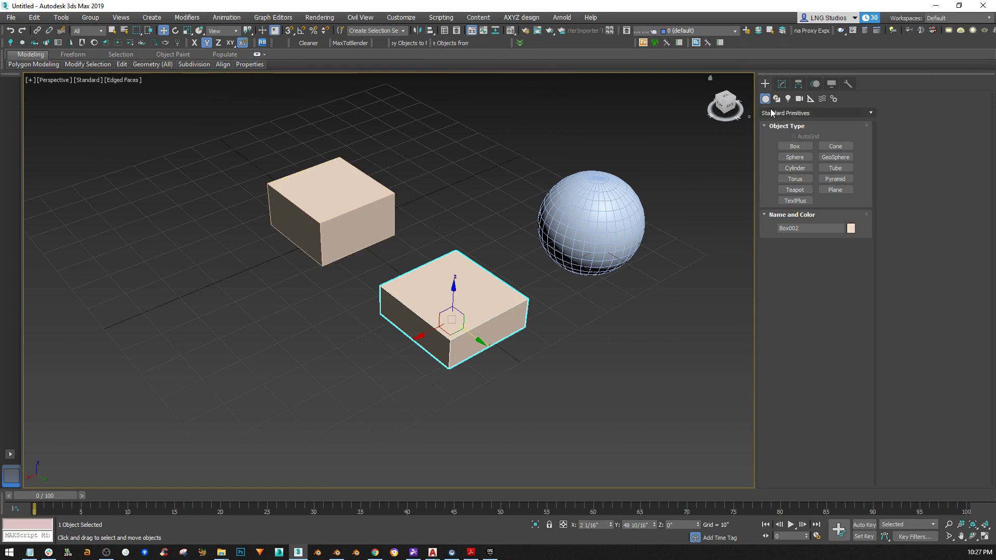
click(781, 84)
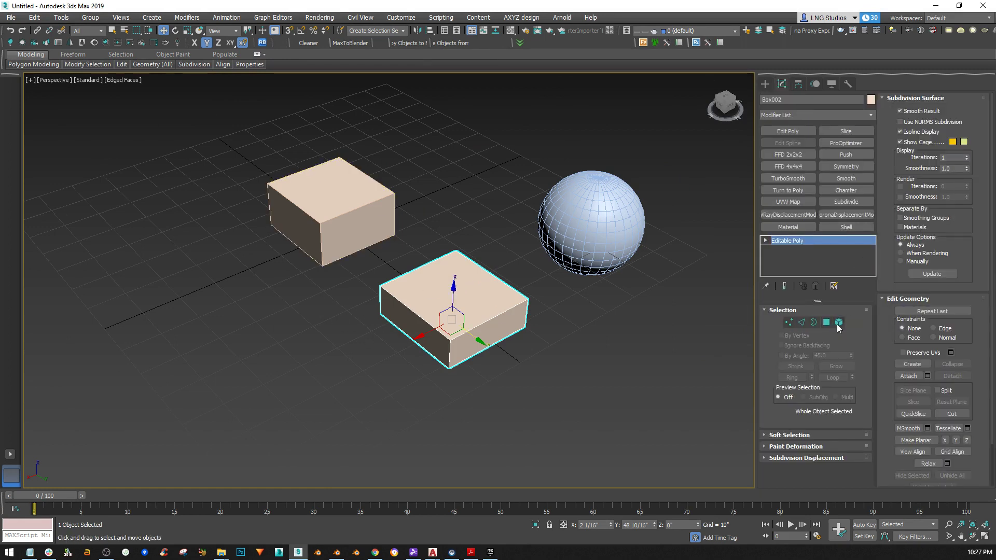
click(839, 322)
click(439, 317)
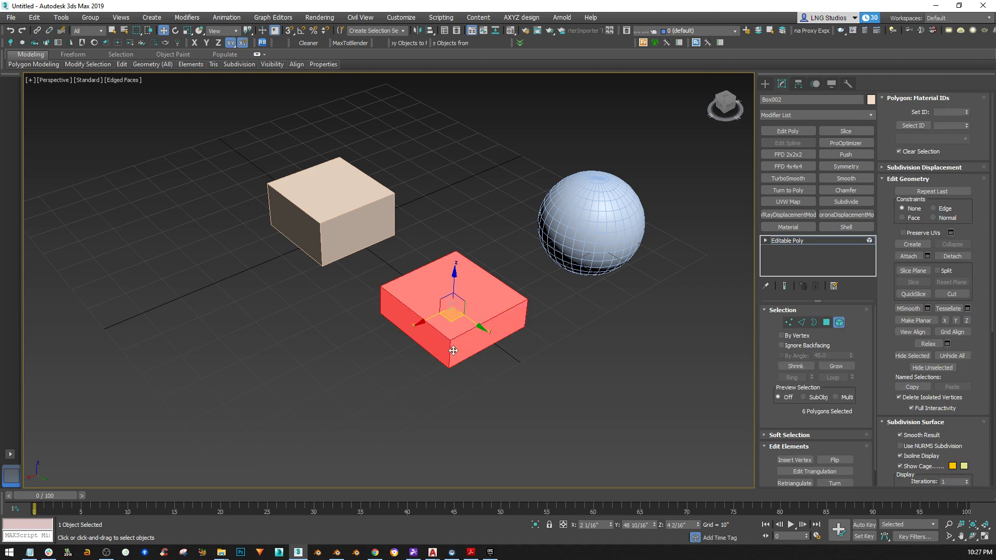
alt+middle_drag(401, 315, 423, 346)
middle_drag(496, 301, 414, 264)
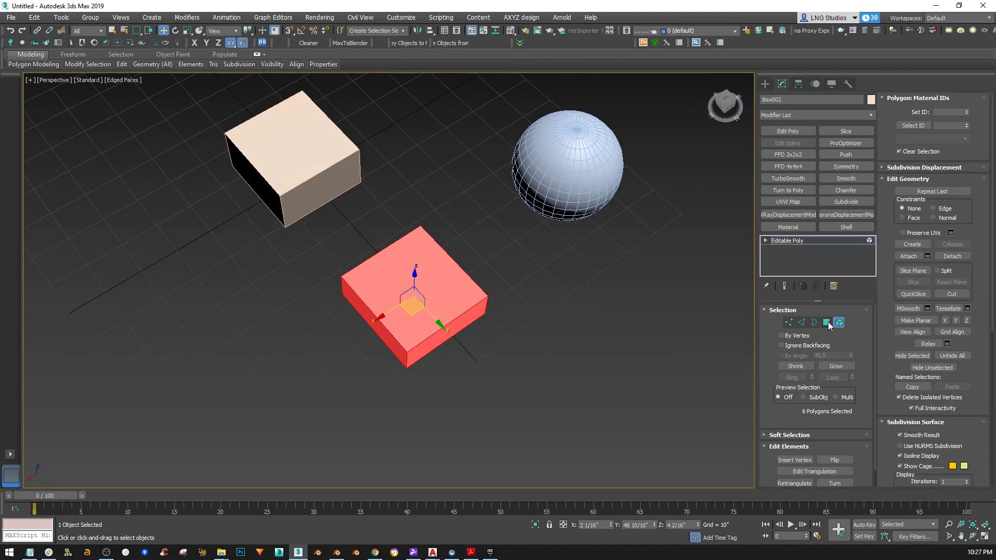
- Deselect the flat box and create a torus beside the boxes with a Radius 1 of 30"
click(765, 84)
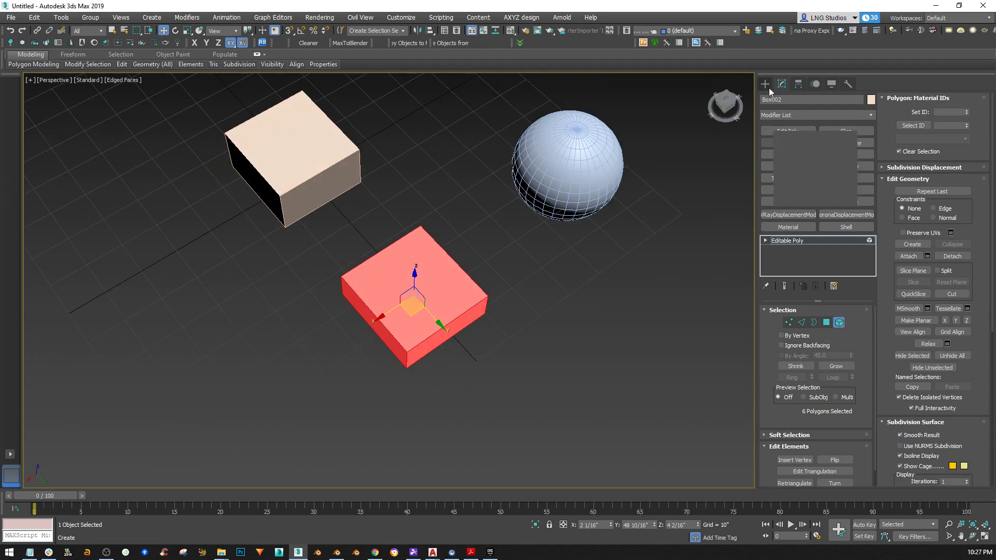
click(572, 304)
alt+middle_drag(571, 304, 550, 306)
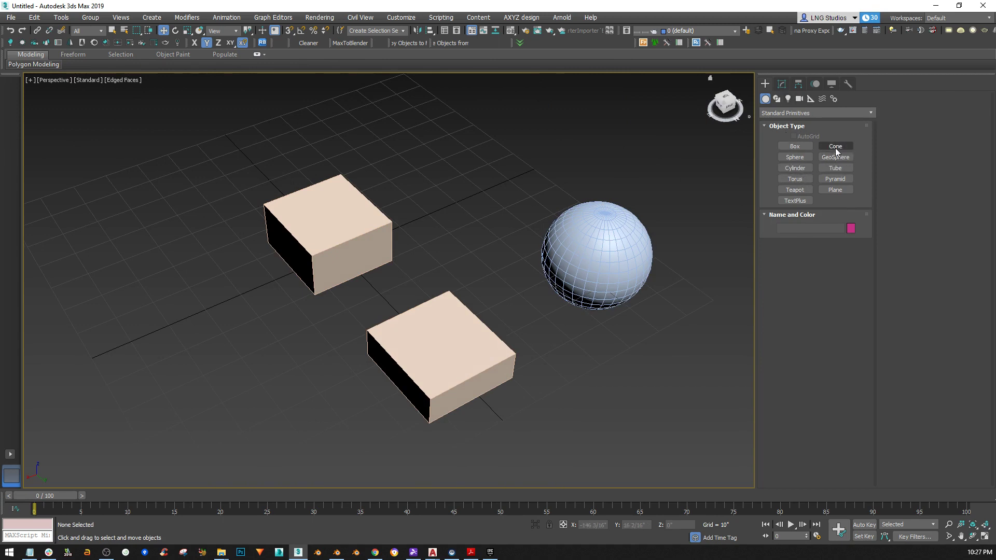
click(795, 179)
drag(205, 343, 273, 416)
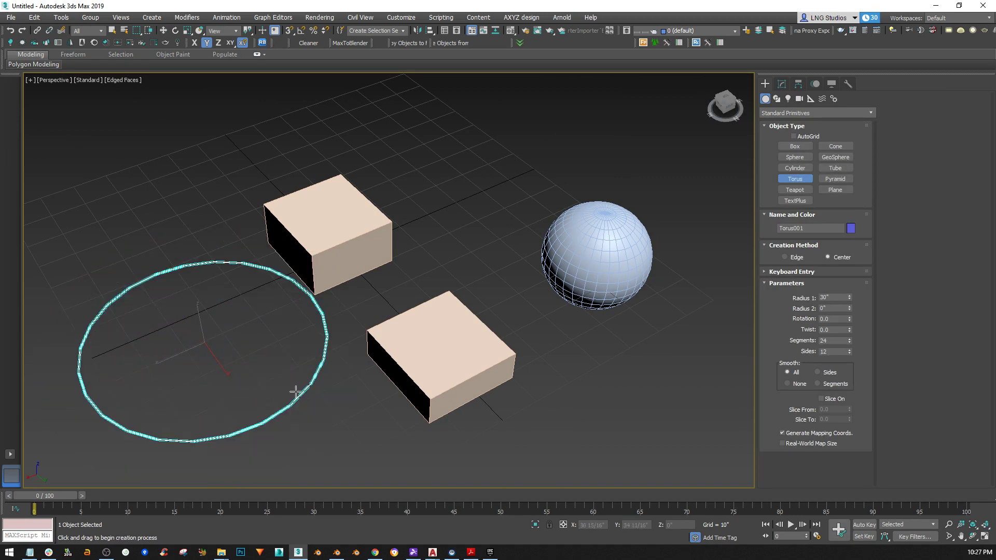
key(w)
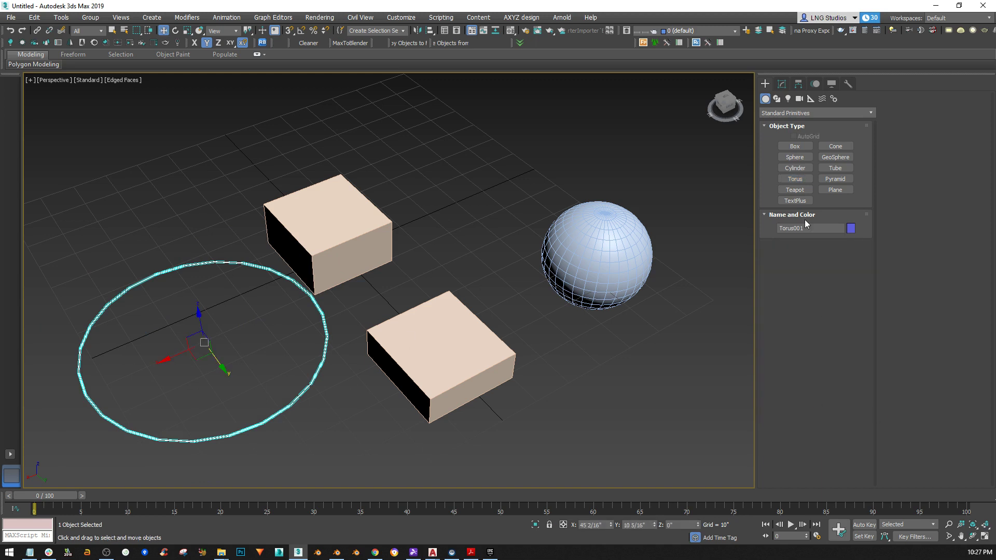
- Set the torus's Radius 2 to 6 8/16"
click(781, 85)
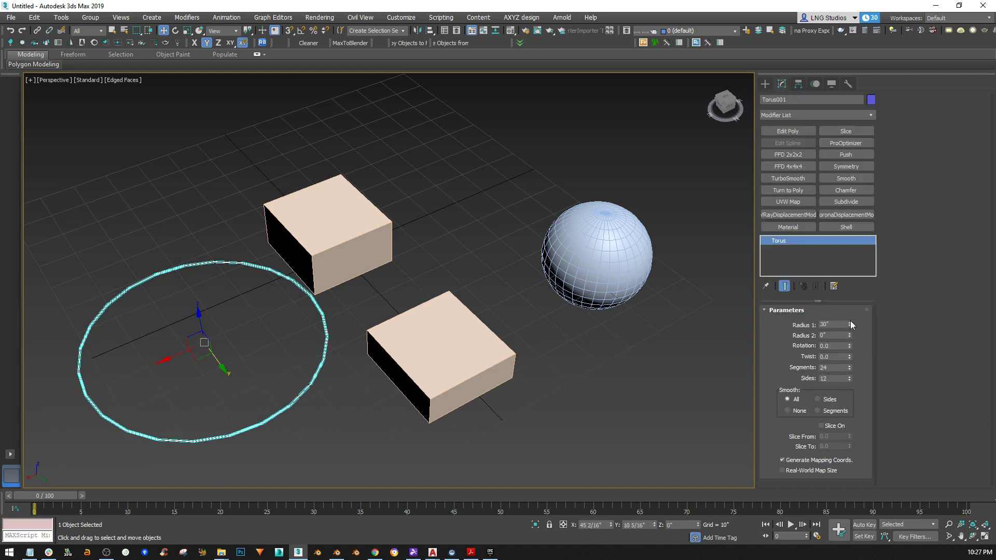
drag(849, 335, 804, 533)
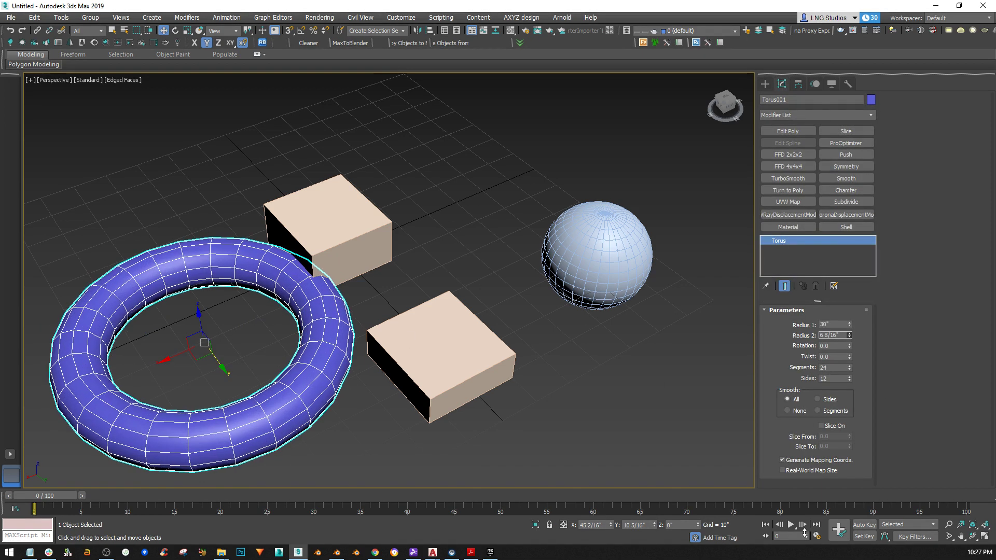
alt+middle_drag(485, 253, 446, 294)
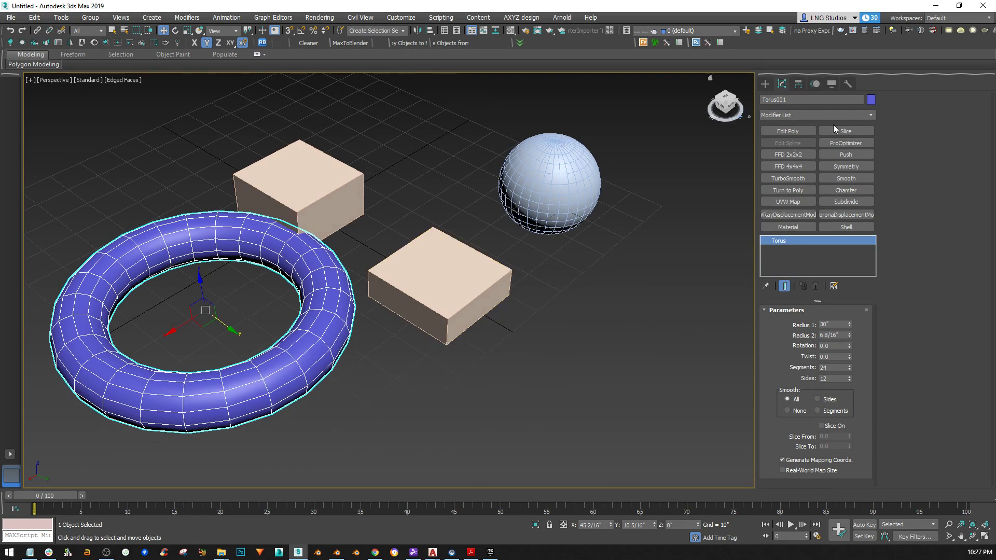
- Attach the sphere and the torus to the flat box's editable poly
click(437, 283)
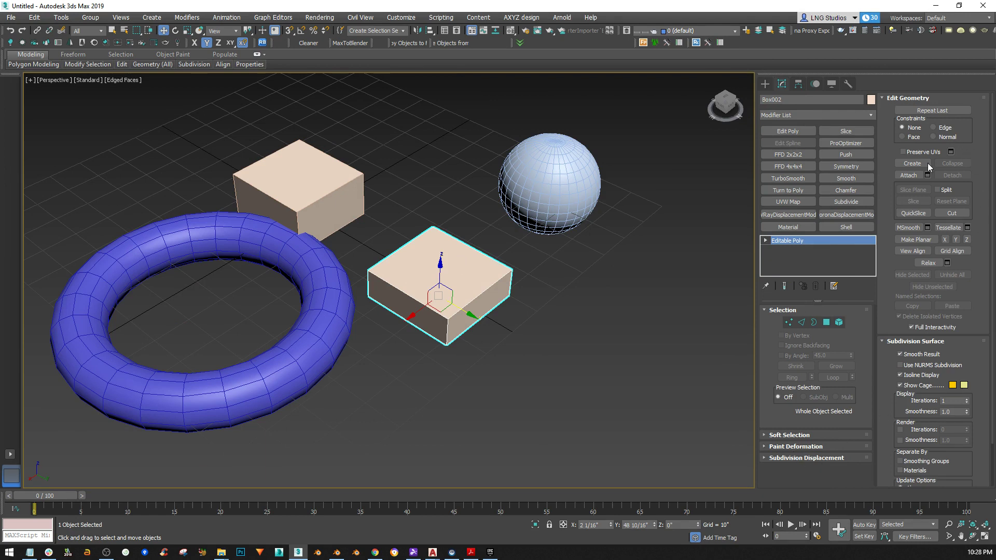
click(908, 175)
click(555, 195)
click(339, 326)
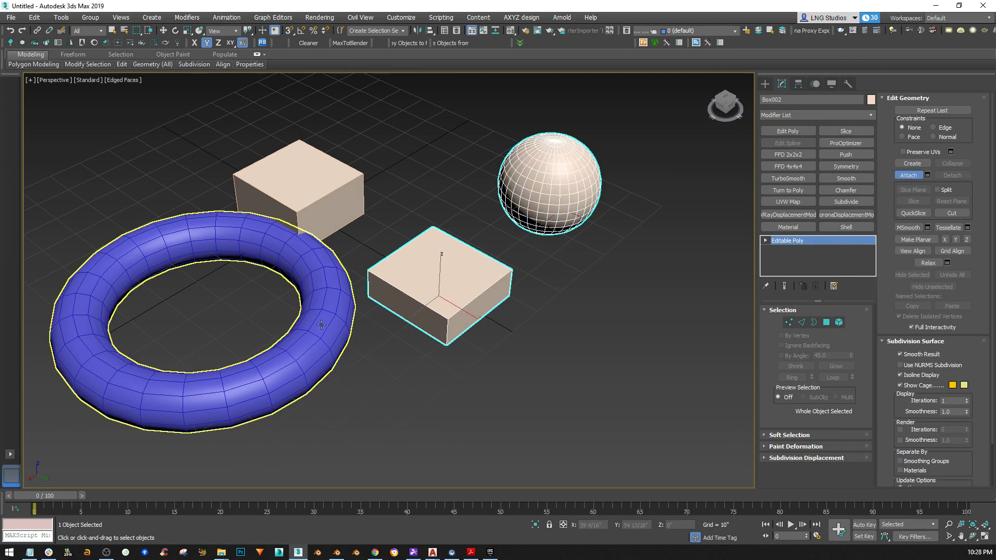
middle_drag(325, 323, 341, 332)
key(w)
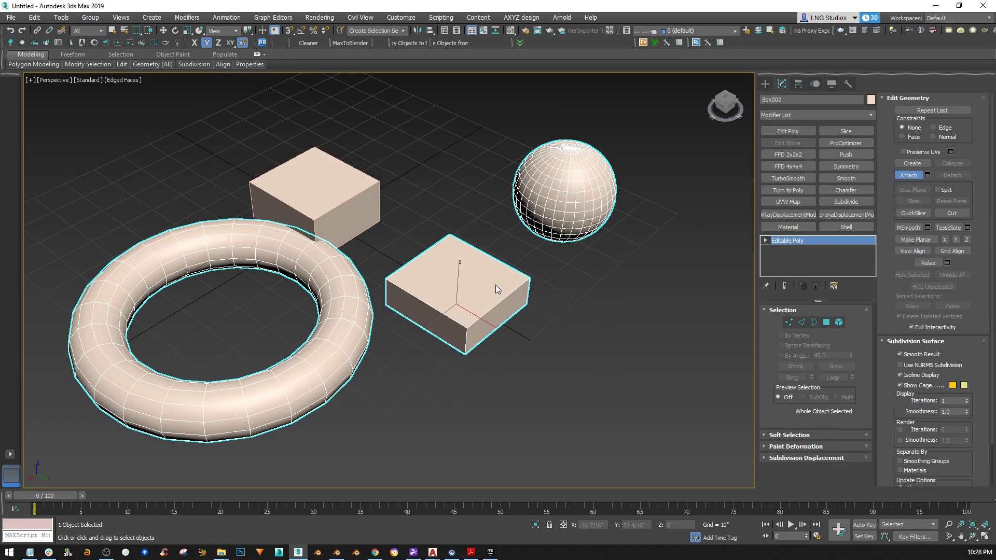
- Pick the box, torus and sphere in turn at Element level to examine the attached parts, and return to object level
click(838, 322)
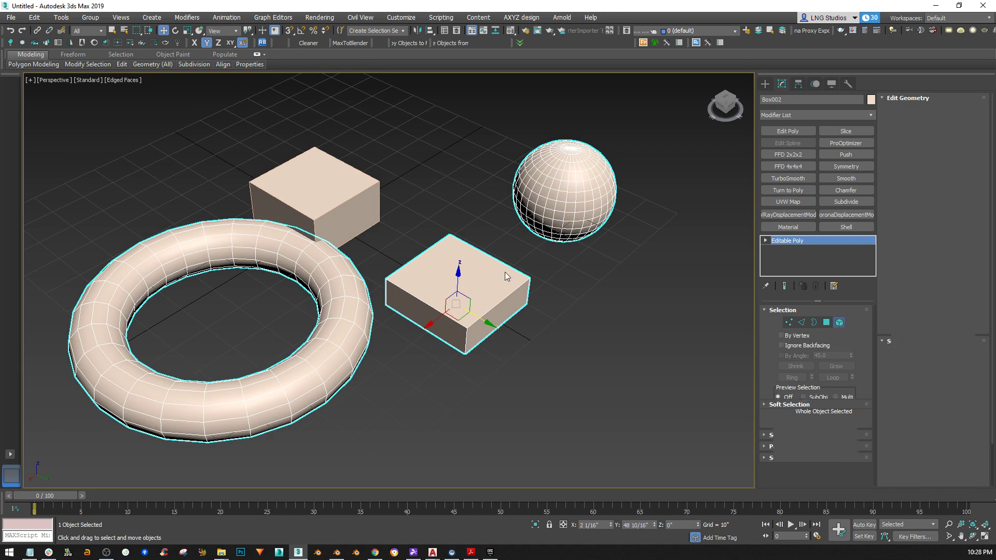
click(467, 290)
click(334, 308)
click(526, 167)
click(469, 270)
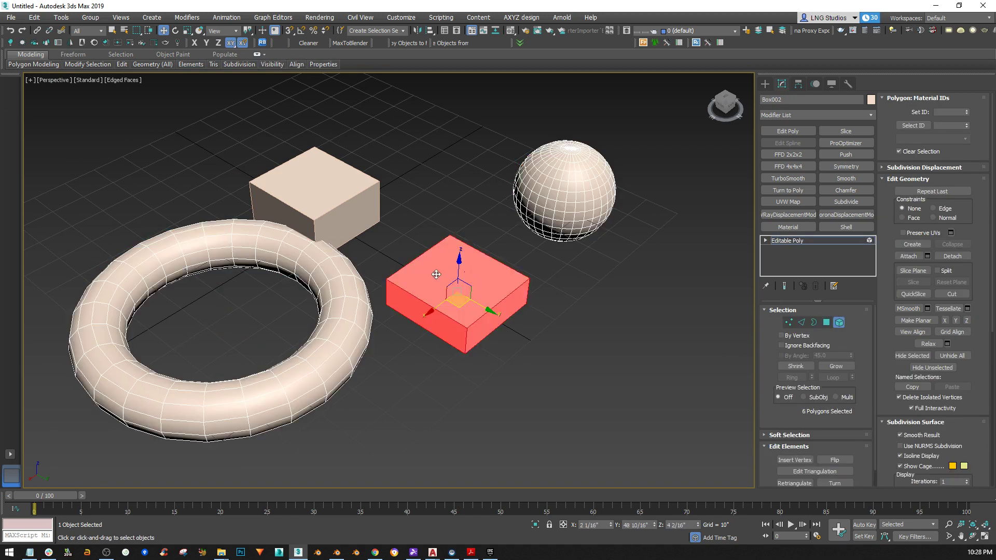
click(348, 297)
click(450, 269)
click(563, 193)
click(839, 322)
middle_drag(519, 302, 541, 315)
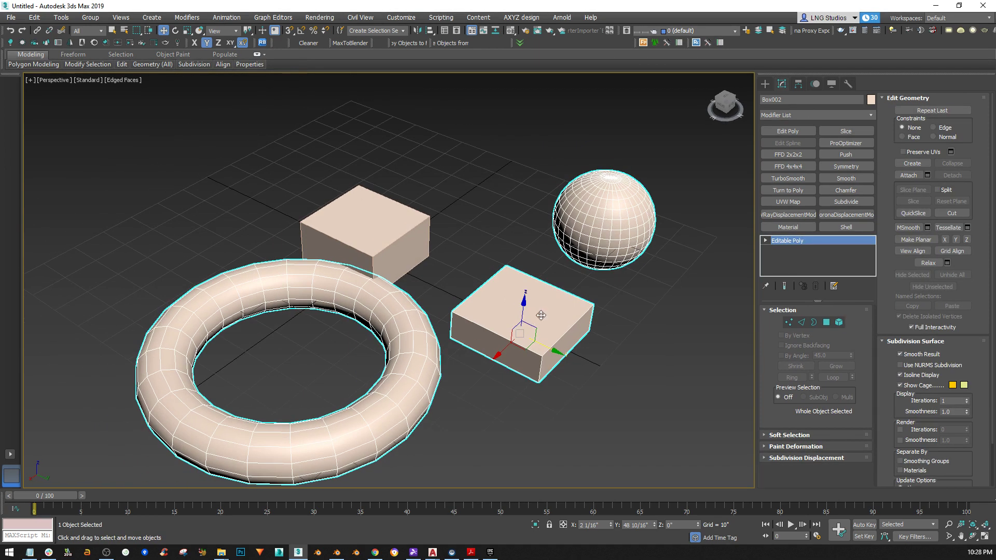
- Switch to Blender, add a cube at the origin and select its top face in Edit Mode
click(935, 5)
middle_drag(439, 375, 493, 322)
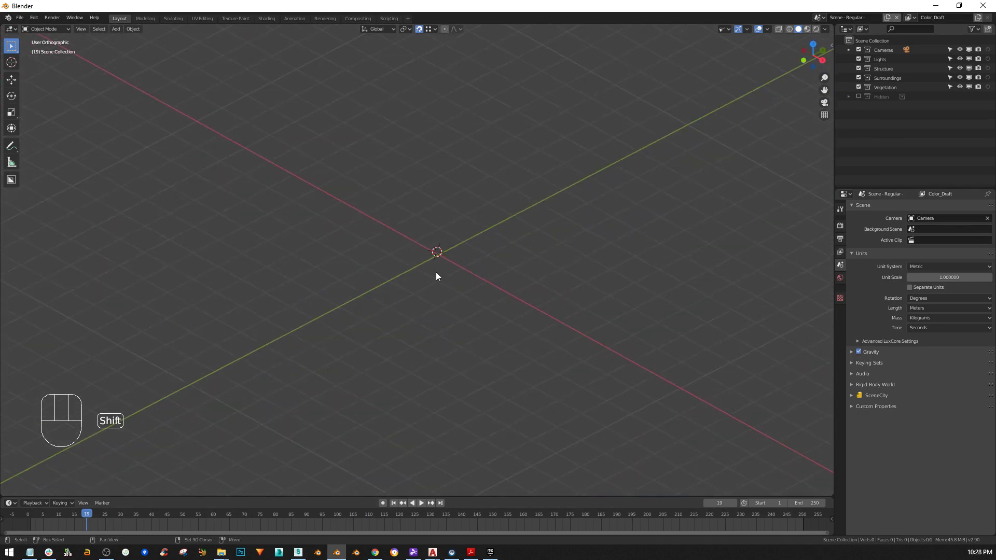
key(shift+a)
click(472, 281)
middle_drag(425, 255, 434, 244)
key(Tab)
click(433, 228)
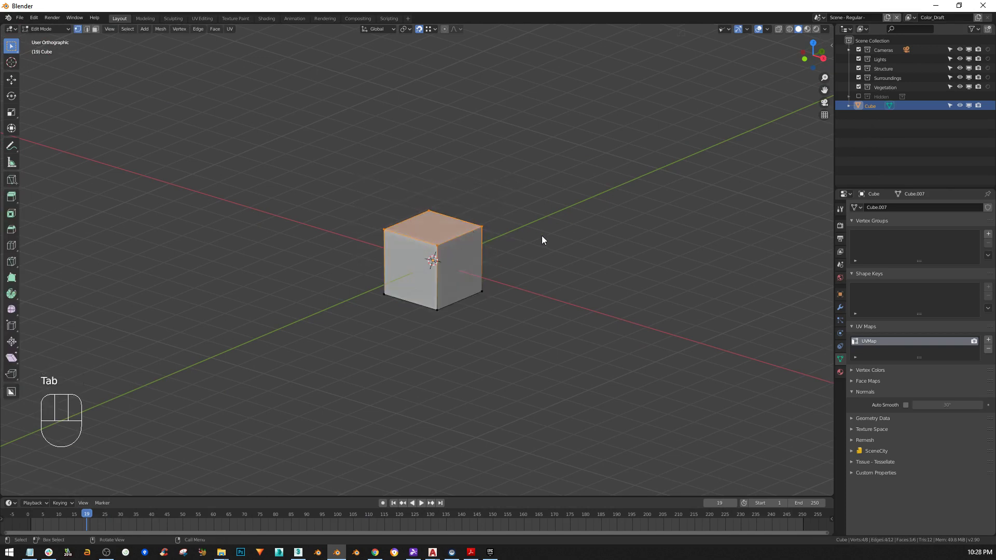
- Lower the cube's top face to flatten the cube into a box
key(g)
click(539, 265)
scroll(467, 269, up, 2)
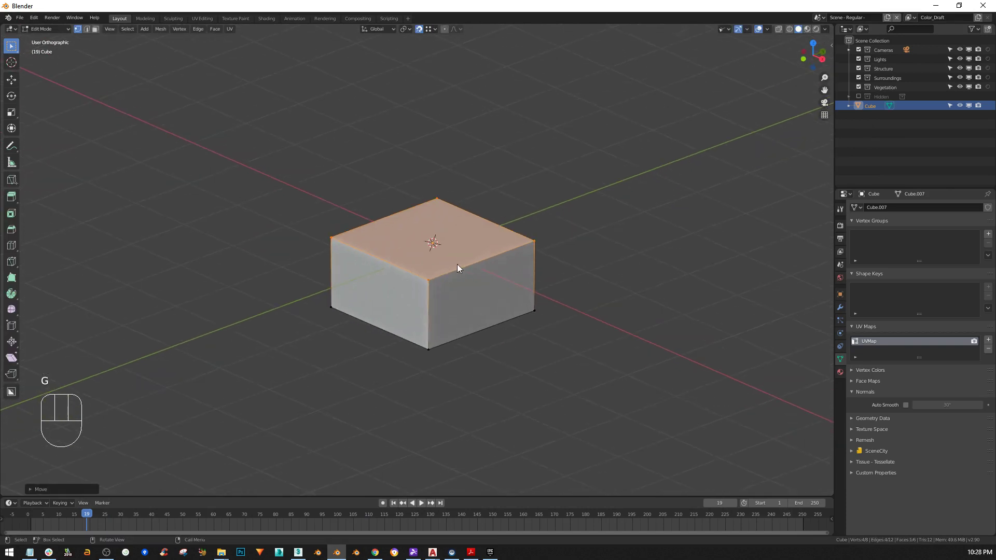
shift+middle_drag(456, 264, 472, 278)
- Place the 3D cursor on the box's top face, add a torus there within the same mesh, and move it along Y off the box
key(shift+a)
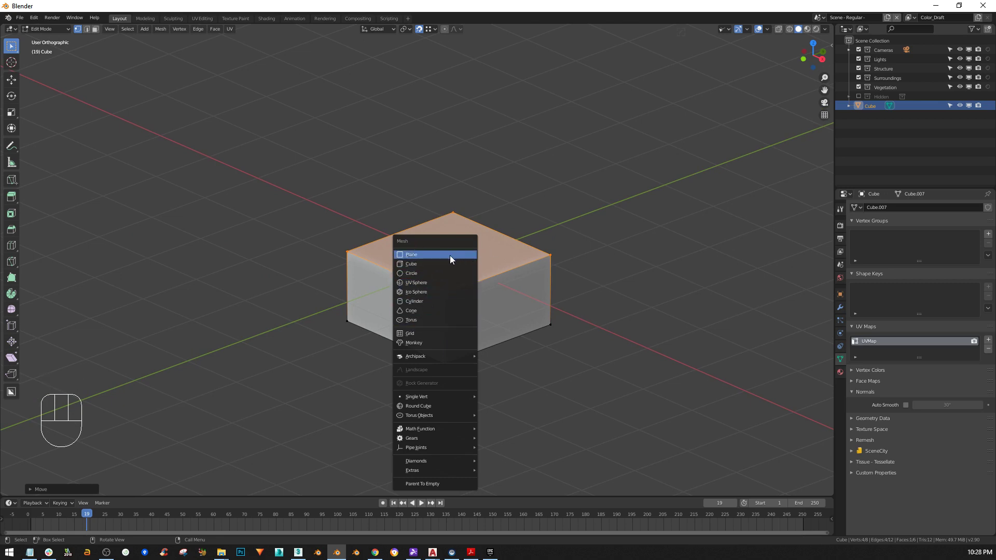
shift+right_click(467, 232)
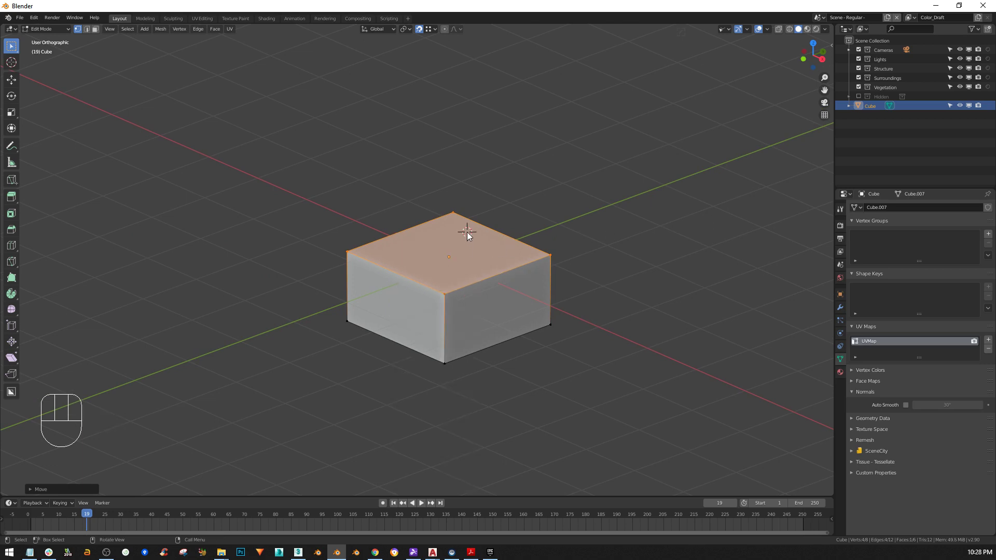
key(shift+a)
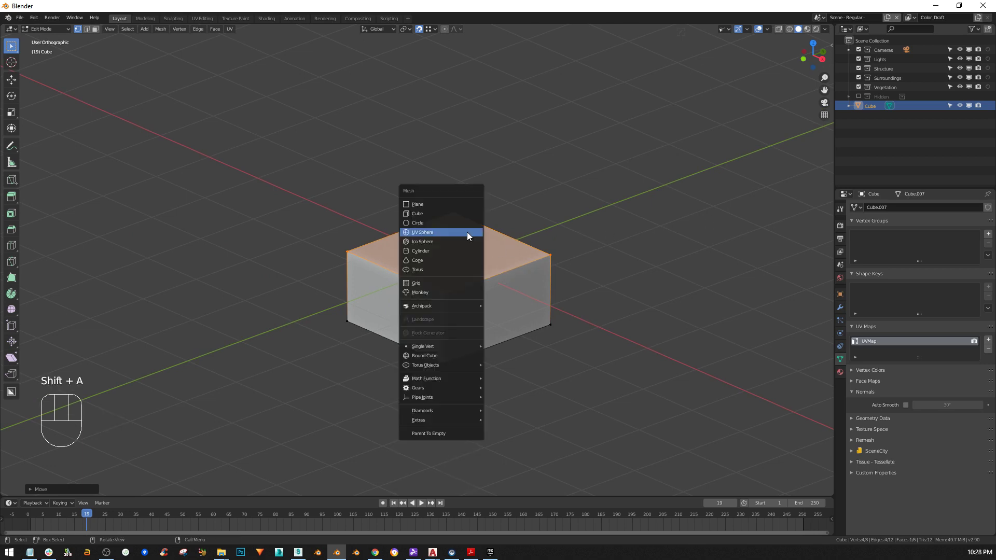
click(443, 269)
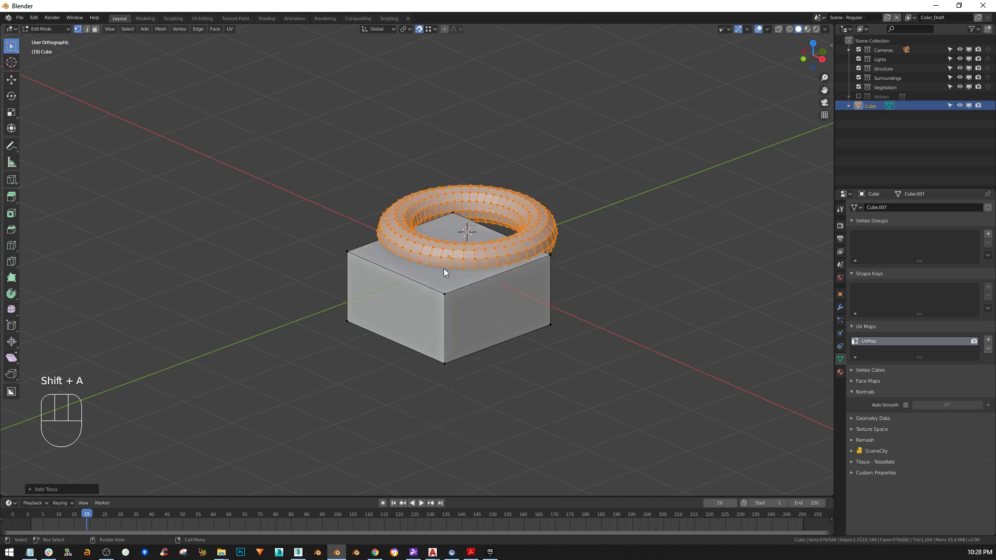
key(g)
key(y)
click(681, 292)
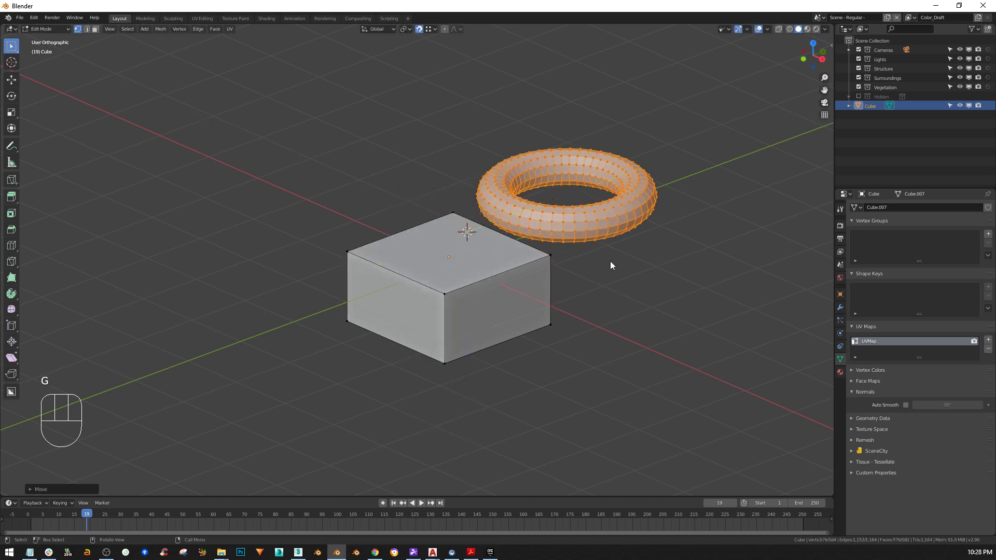
- Add a UV sphere to the same mesh, move it to the side of the box opposite the torus, and return to Object Mode
middle_drag(449, 282, 449, 285)
key(shift+a)
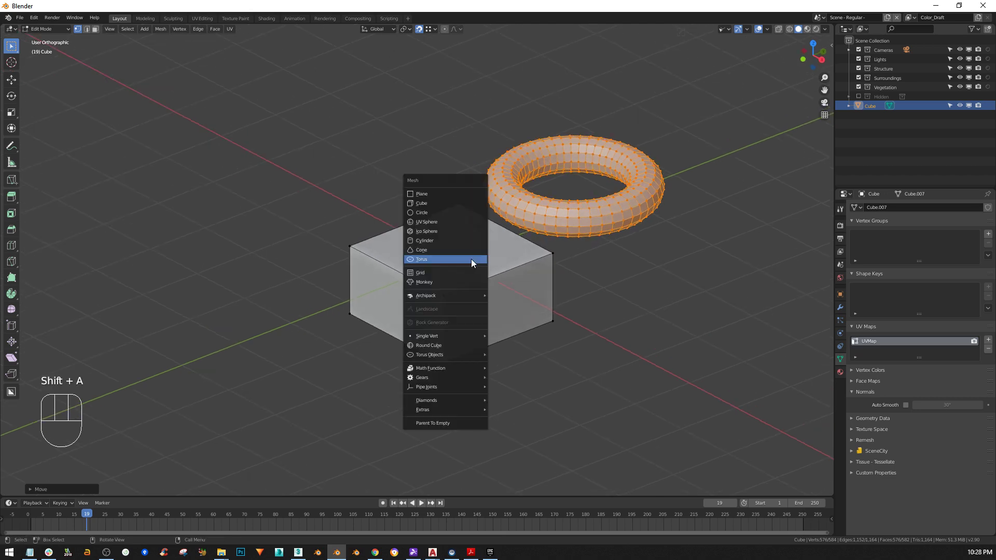
click(452, 222)
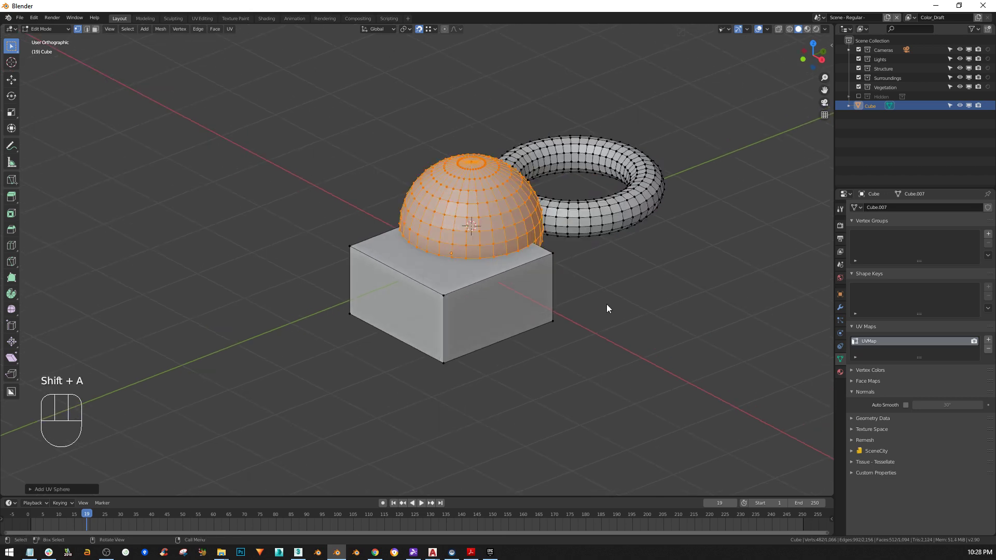
key(g)
click(422, 412)
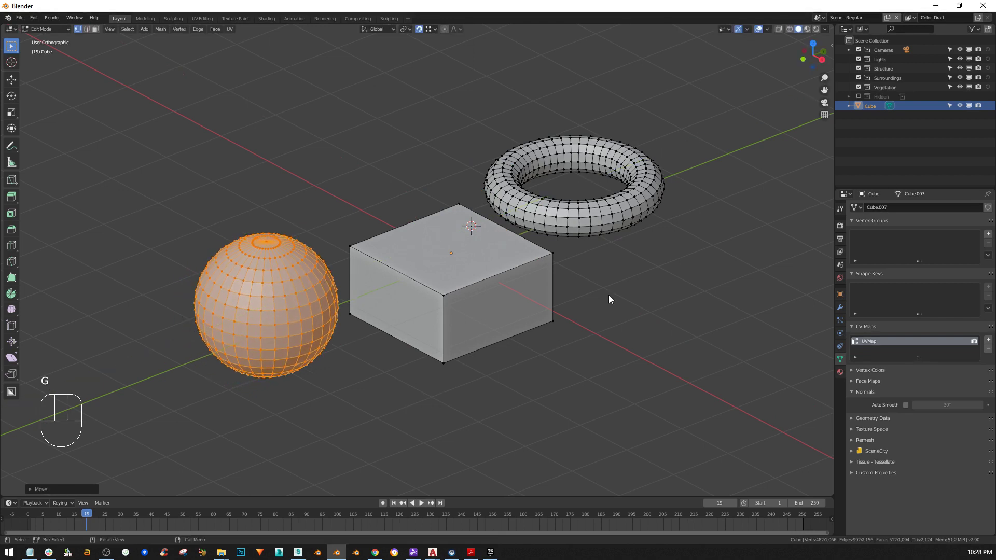
key(Tab)
scroll(552, 285, down, 4)
scroll(498, 270, up, 4)
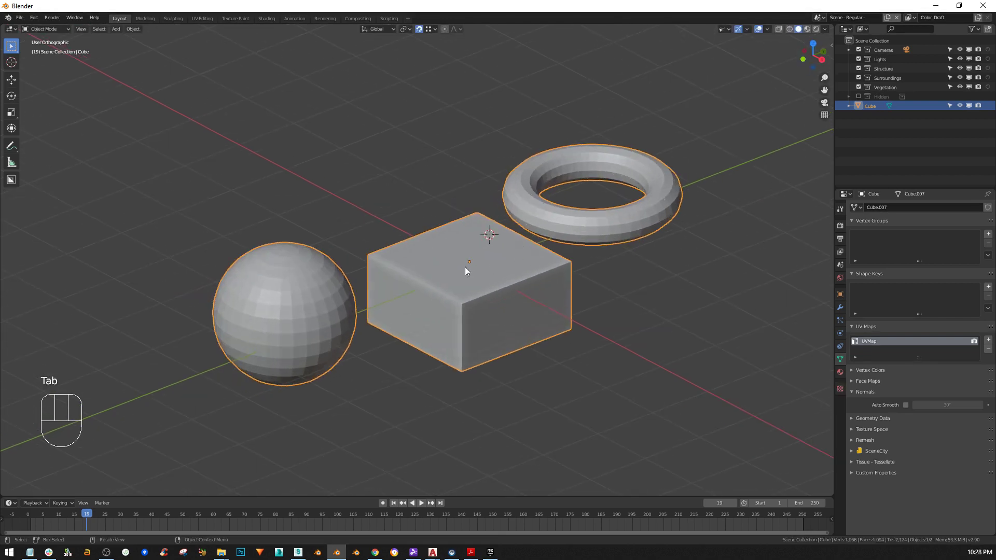
- Shade the combined object smooth and enable Auto Smooth in its normals settings
key(Tab)
key(Tab)
right_click(457, 218)
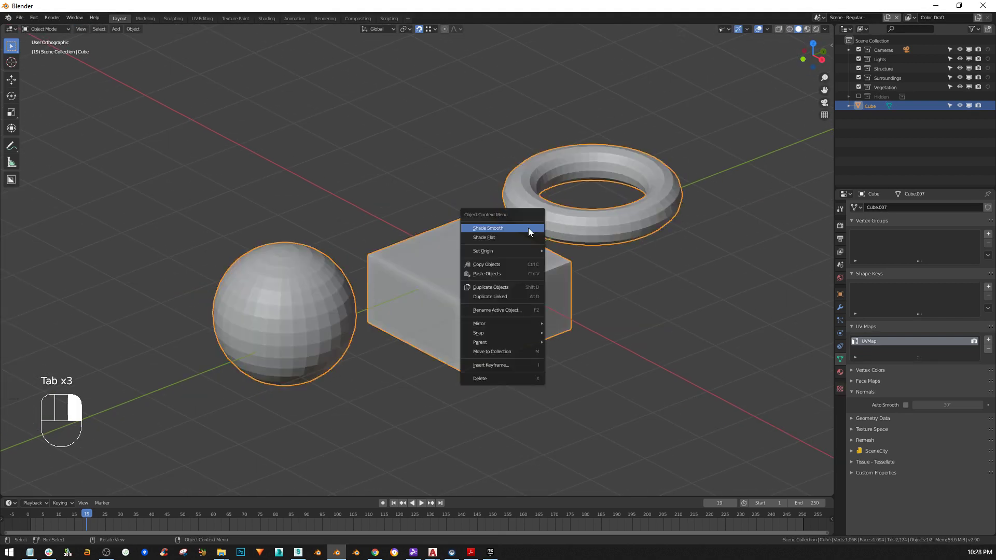
click(532, 226)
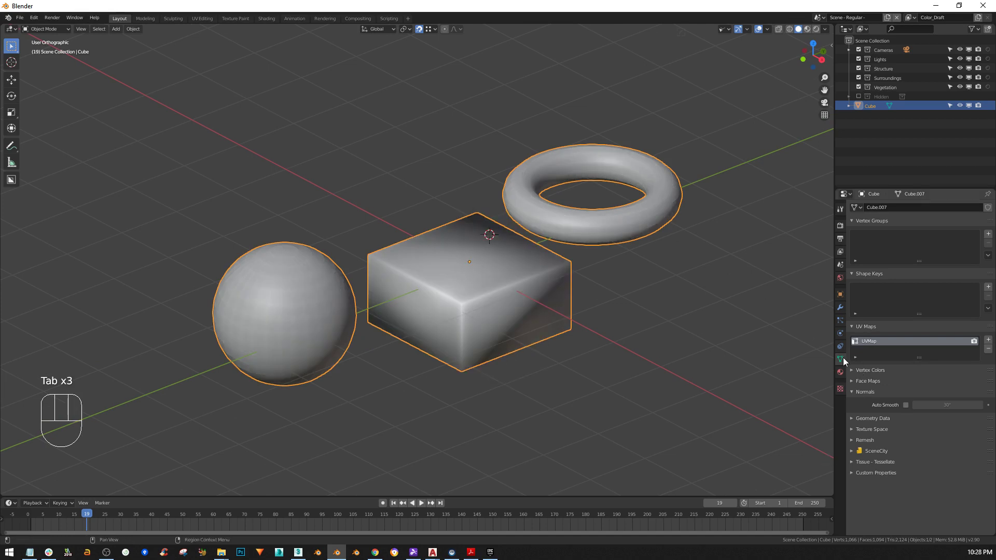
click(905, 405)
- Select all the torus's linked geometry in Edit Mode, separate it into its own object, and return to Object Mode
mouse_move(622, 342)
middle_down()
mouse_move(428, 322)
mouse_move(572, 318)
mouse_move(422, 325)
mouse_move(475, 308)
mouse_move(507, 337)
mouse_move(480, 329)
mouse_move(537, 313)
mouse_move(347, 297)
middle_up()
key(Tab)
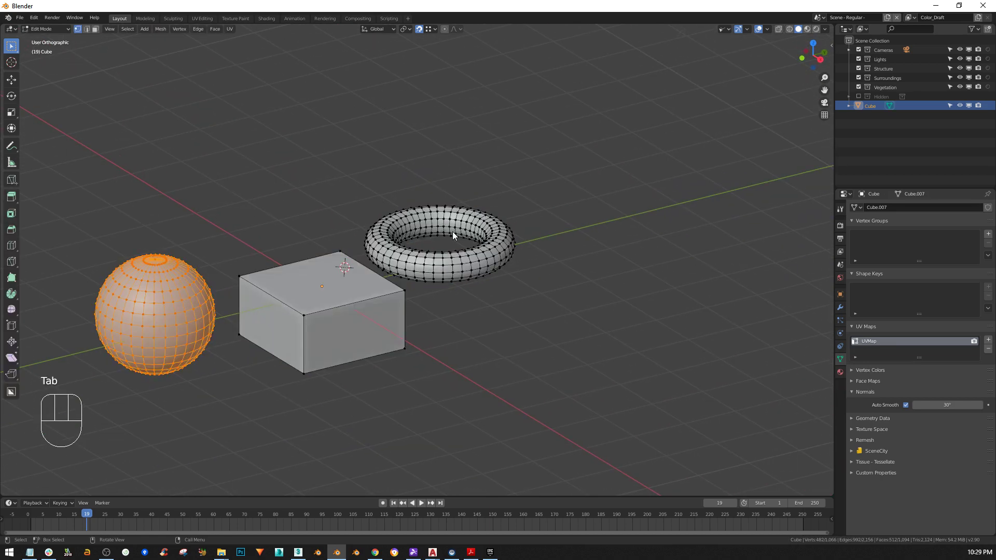
click(488, 256)
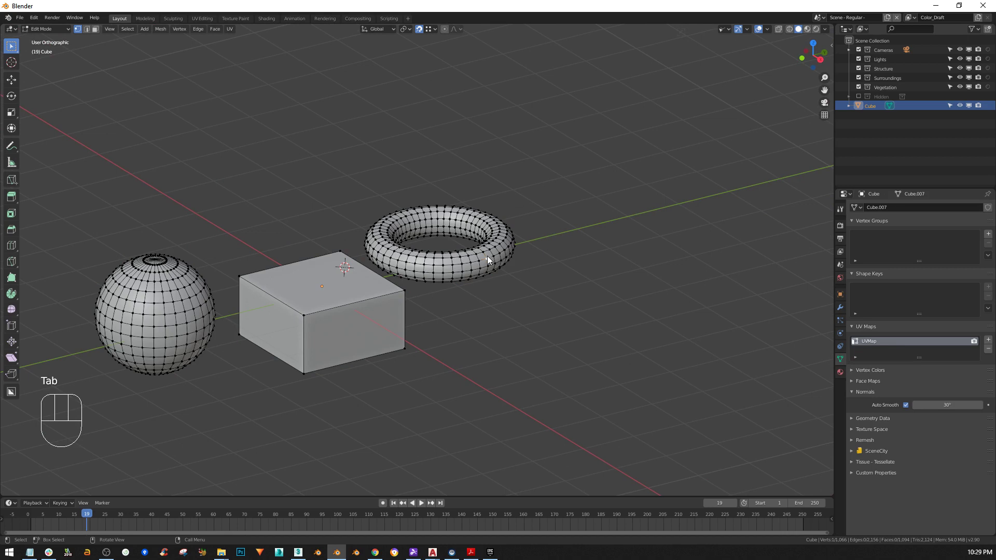
key(l)
key(p)
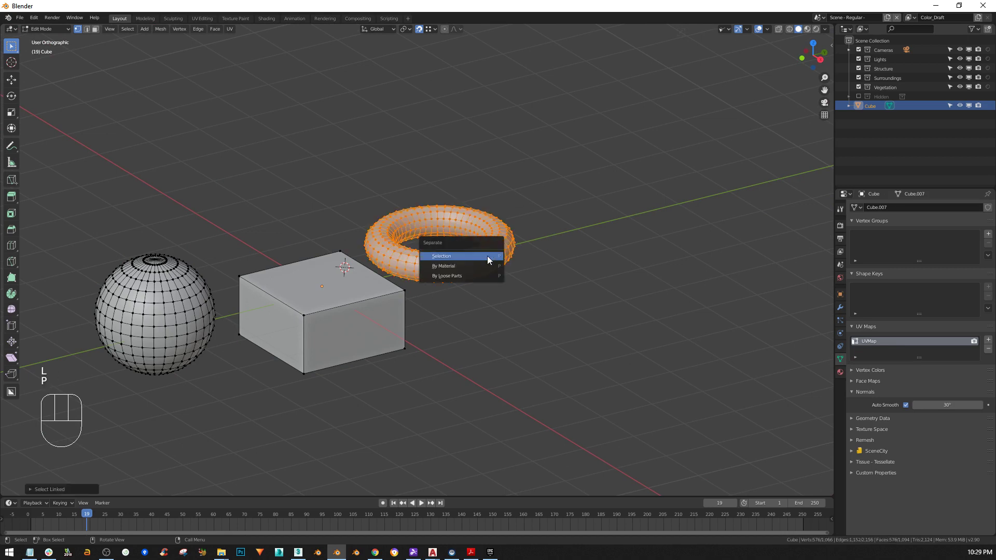
click(487, 257)
key(Tab)
- Select the separated torus together with the box and sphere object, keeping the box active, and join them into one object
click(269, 321)
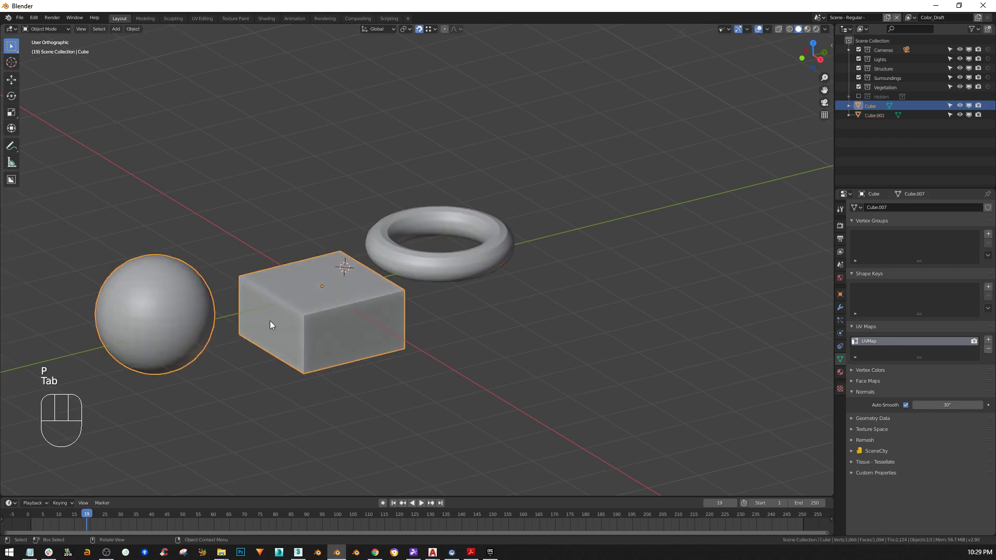
click(377, 281)
click(281, 298)
shift+middle_drag(333, 316, 504, 193)
drag(629, 128, 210, 398)
key(ctrl+j)
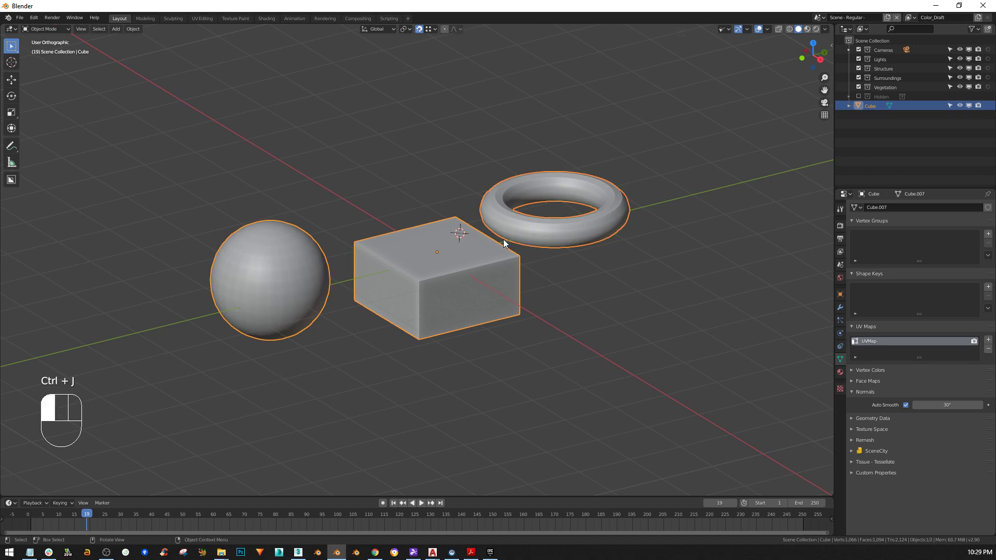
middle_drag(486, 286, 602, 311)
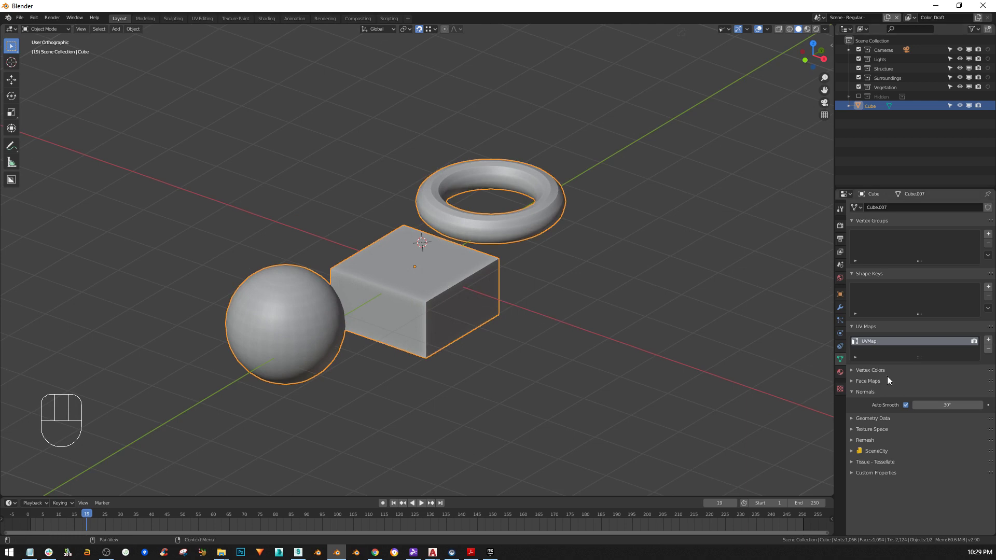
middle_drag(540, 297, 421, 297)
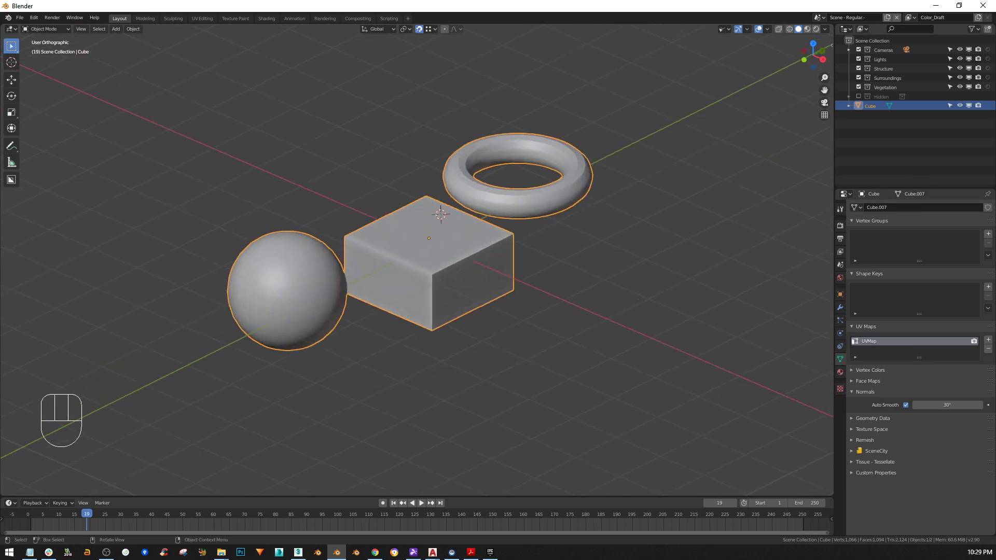